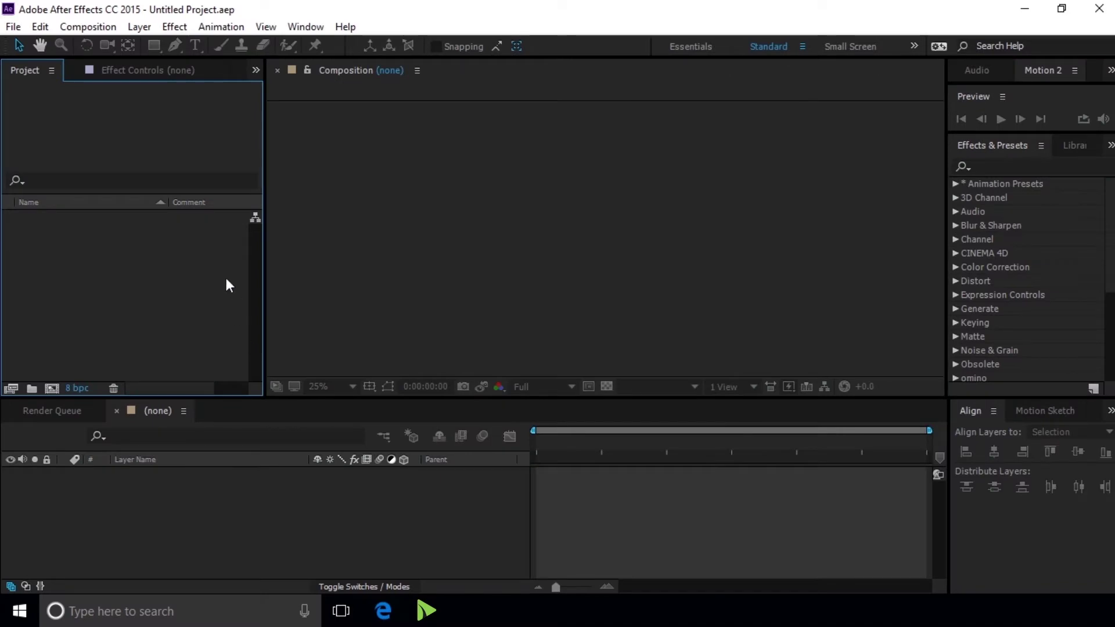
- Open the Import File dialog from the empty Project panel
double_click(194, 278)
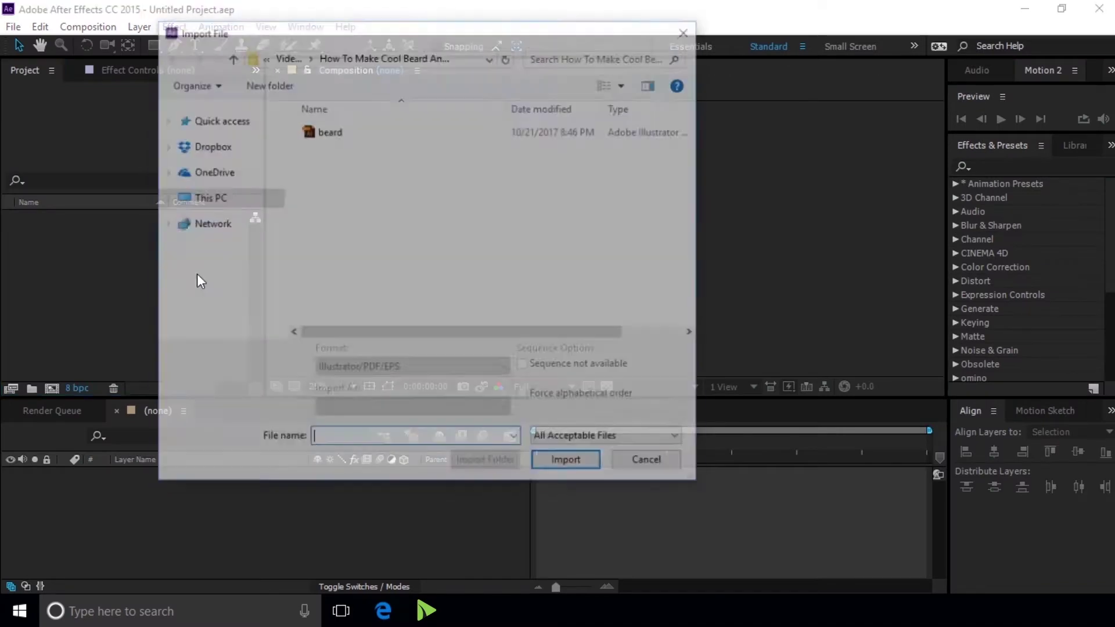
- Import the beard Illustrator file as a Composition and open the beard composition
click(343, 133)
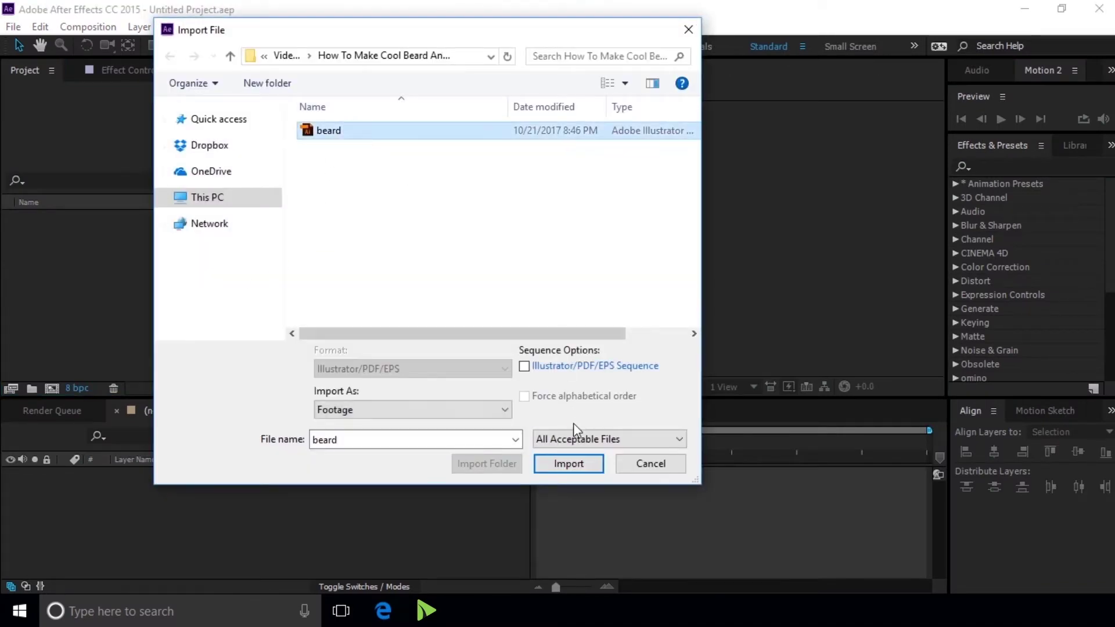
click(585, 465)
click(611, 243)
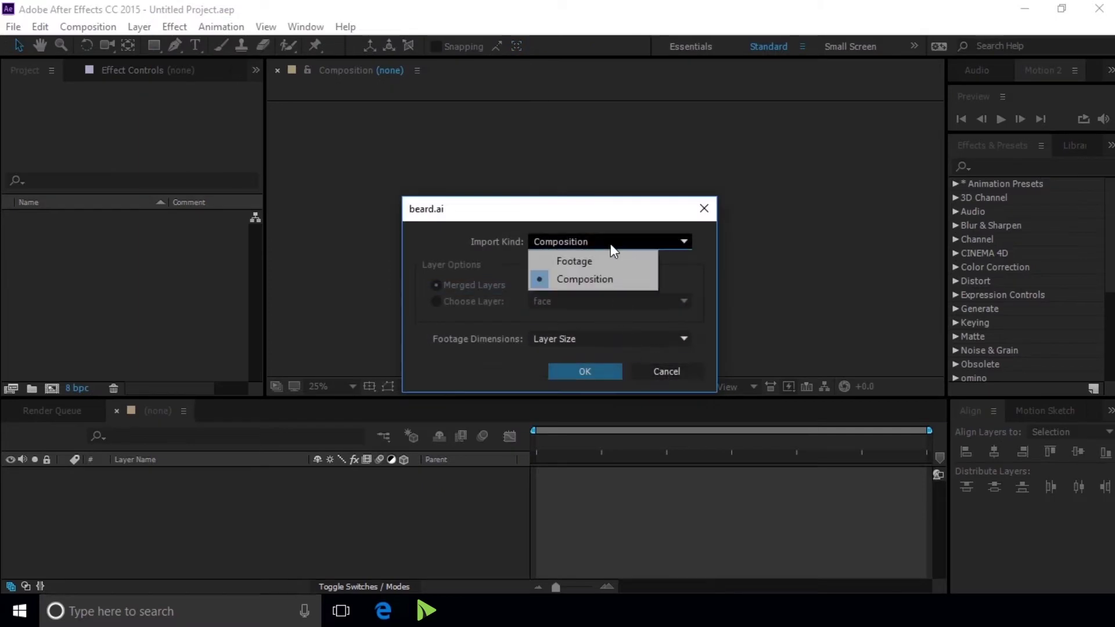
click(614, 280)
click(594, 375)
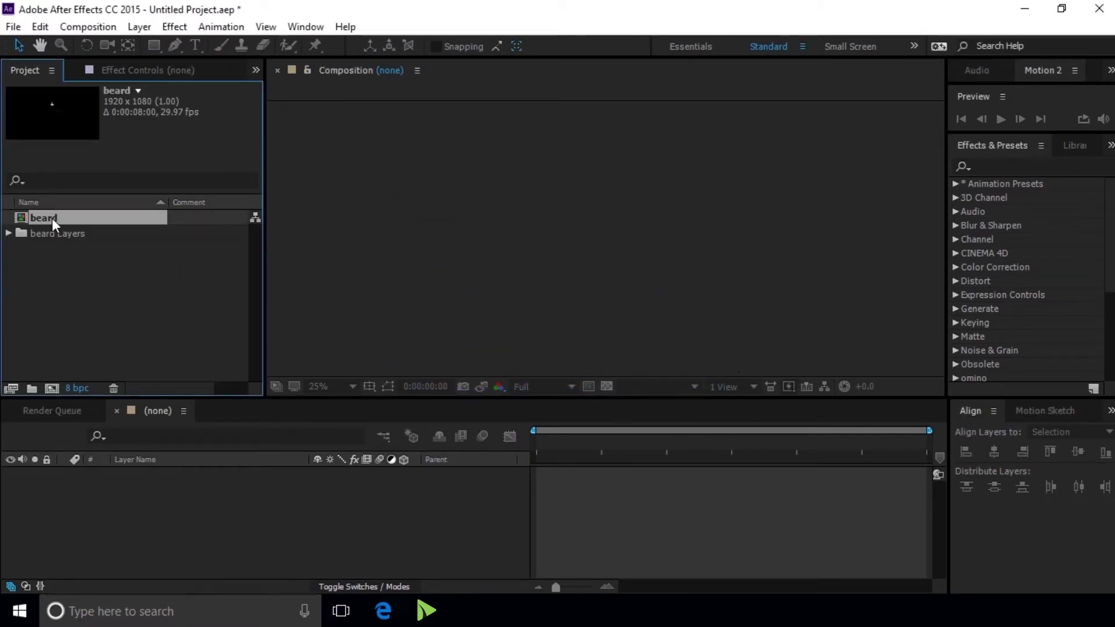
double_click(52, 218)
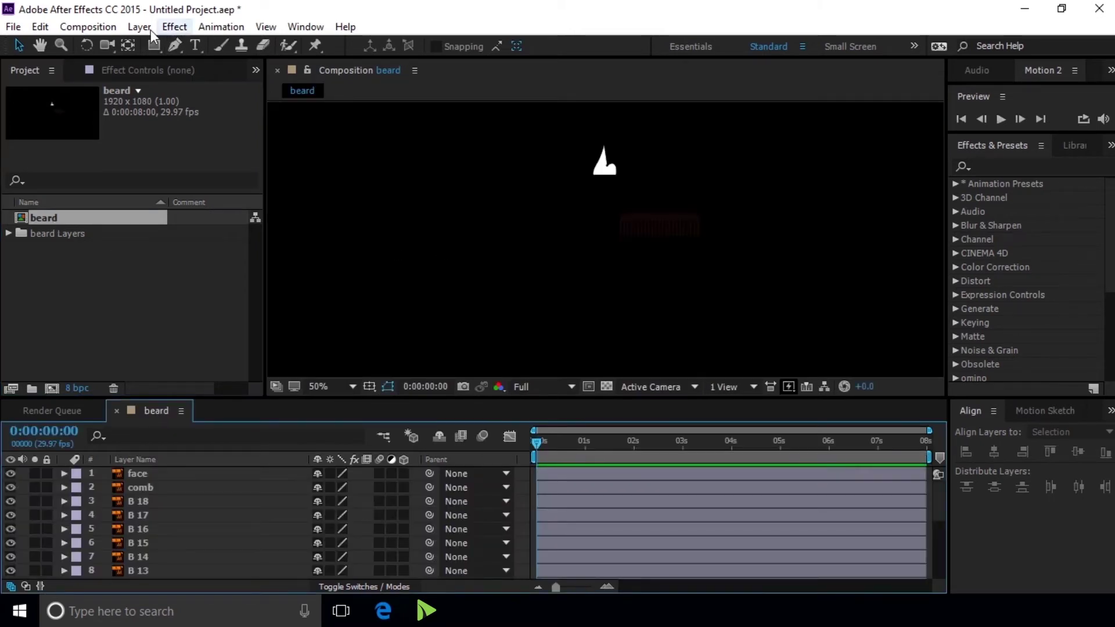
- Set the beard composition's background color to white (FFFFFF) and hide the comb layer
click(99, 27)
click(168, 69)
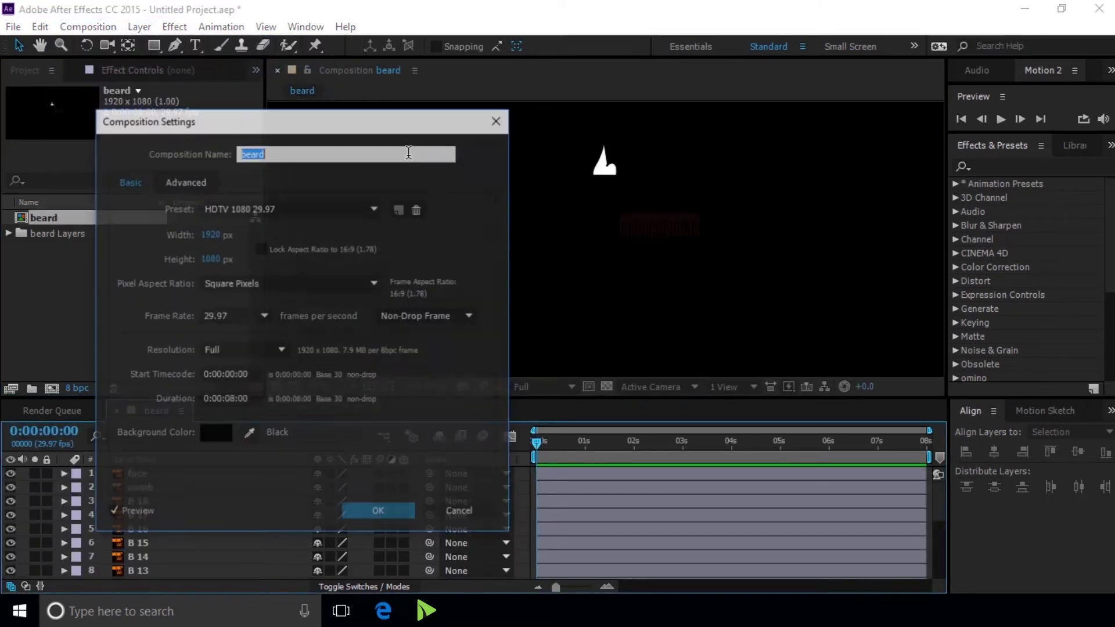
click(223, 429)
drag(628, 331, 566, 261)
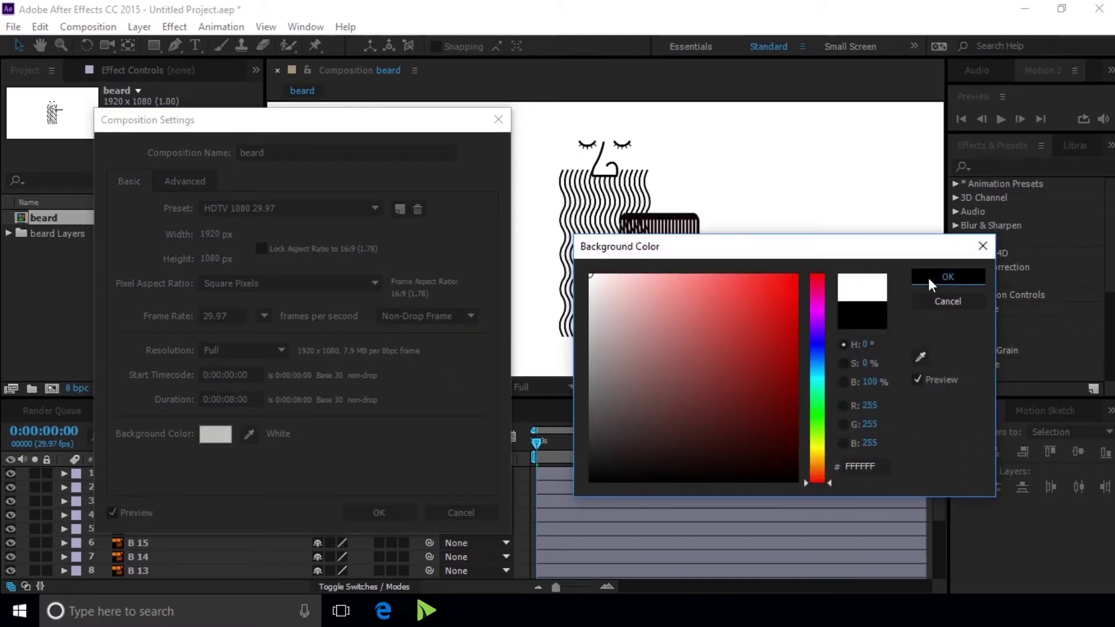
click(931, 281)
click(374, 516)
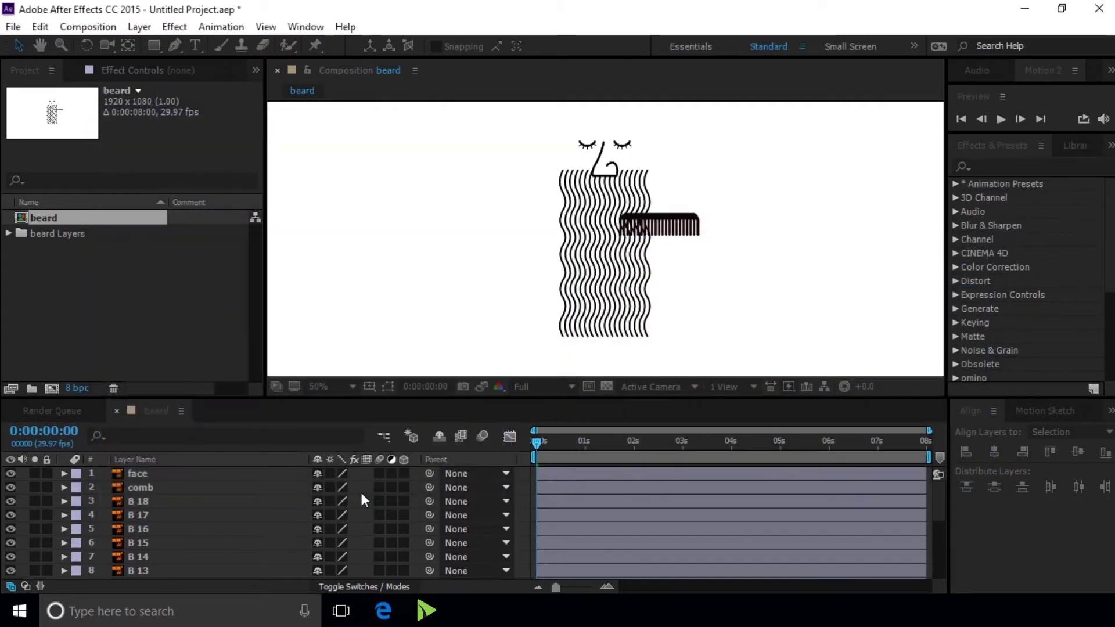
click(689, 227)
click(11, 487)
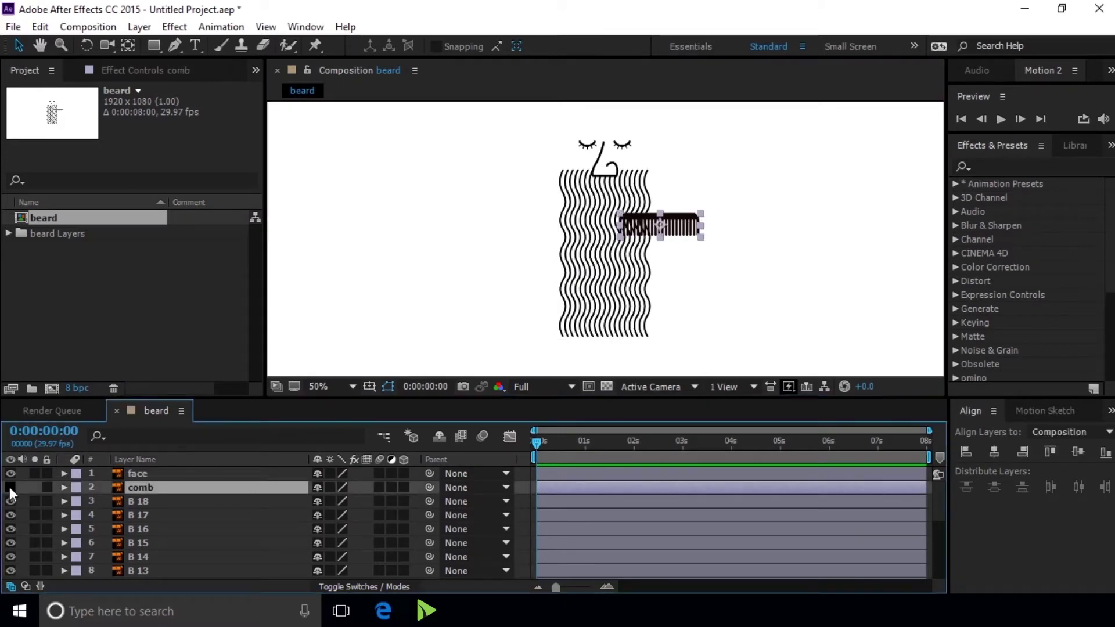
- Enlarge the layer list and step through strand layers B 18 to B 14, ending on B 18
click(184, 501)
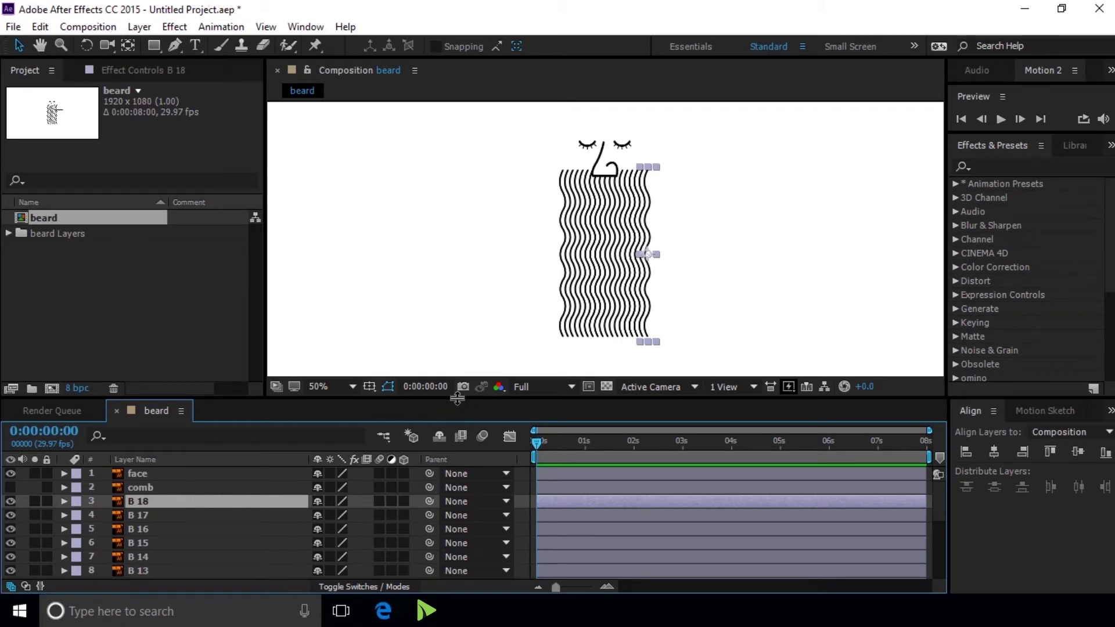
drag(454, 397, 470, 323)
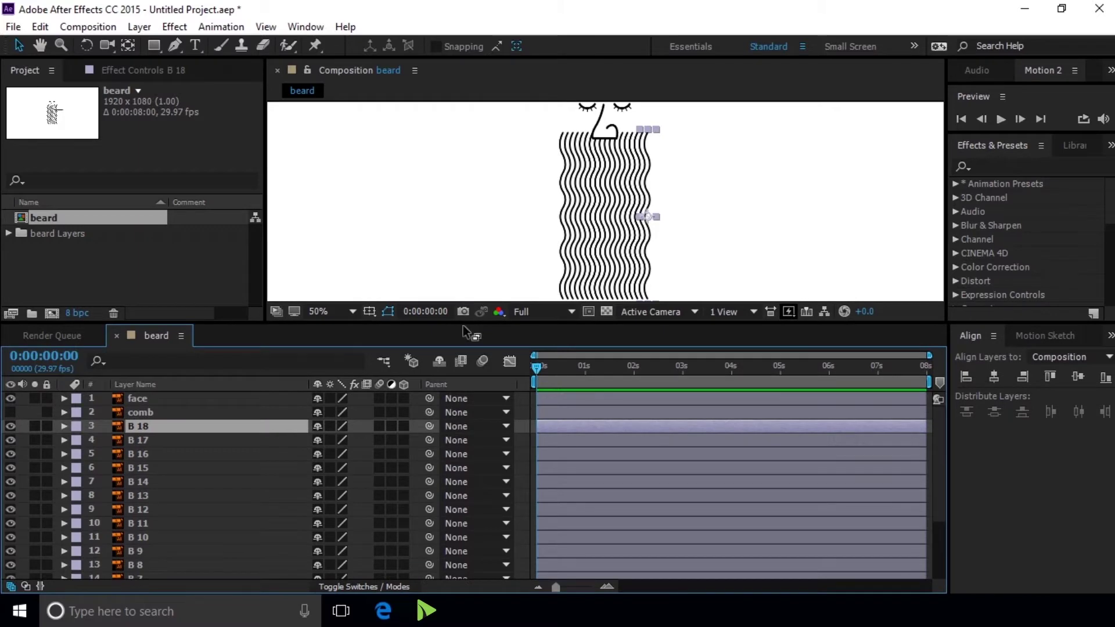
click(181, 439)
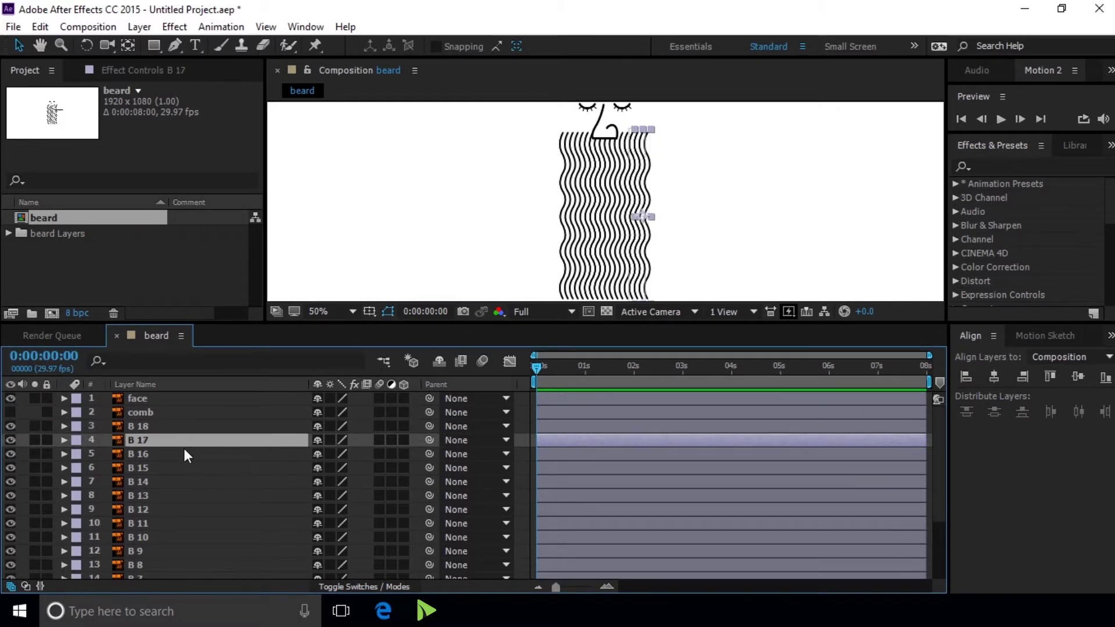
click(184, 451)
click(189, 466)
click(191, 480)
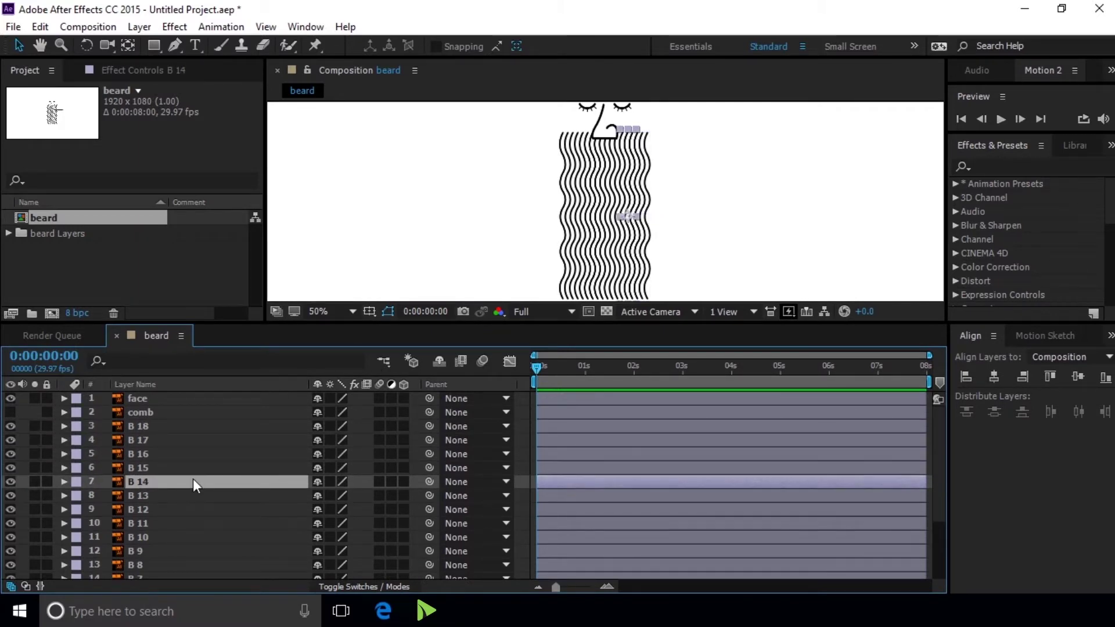
scroll(205, 455, down, 3)
scroll(223, 533, up, 2)
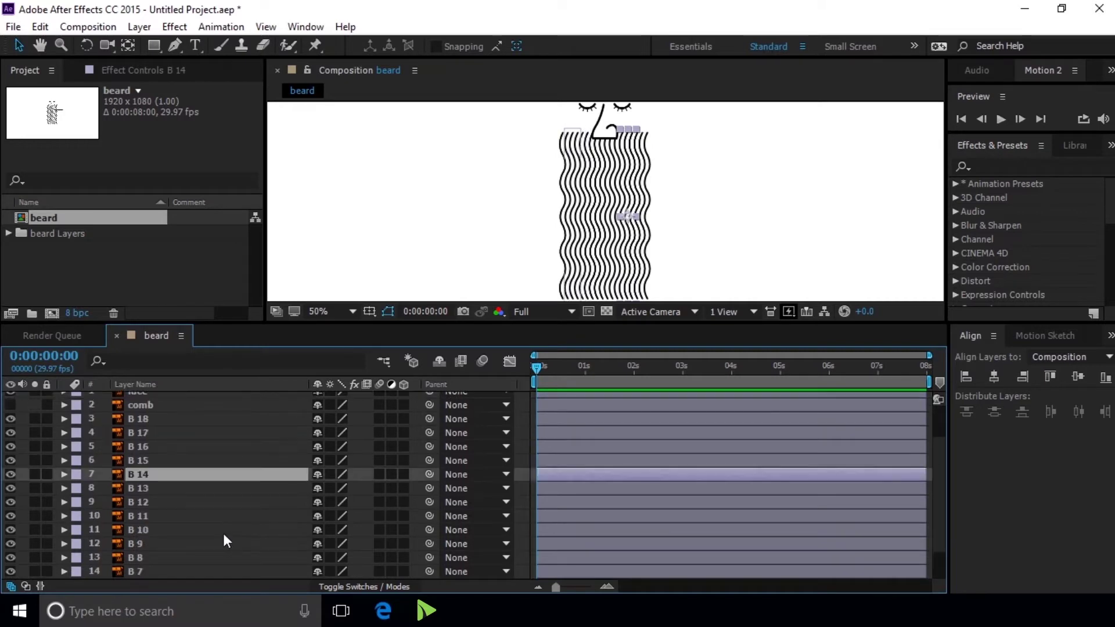
scroll(223, 533, up, 1)
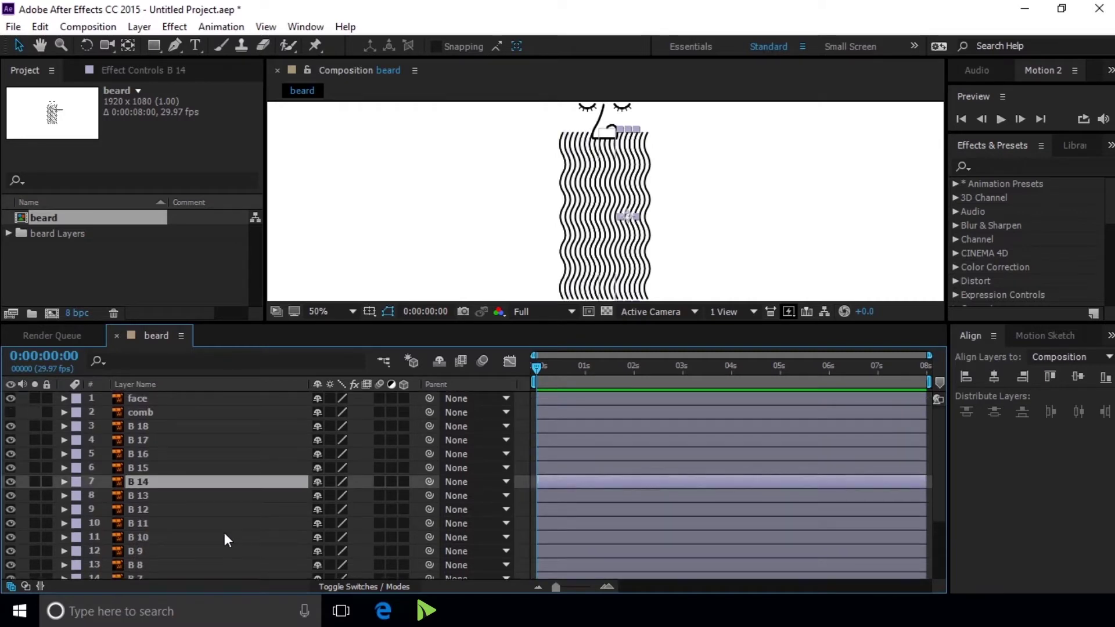
click(181, 429)
- Convert layer B 18 into the B 18 Outlines shape layer and view at 100%
right_click(185, 430)
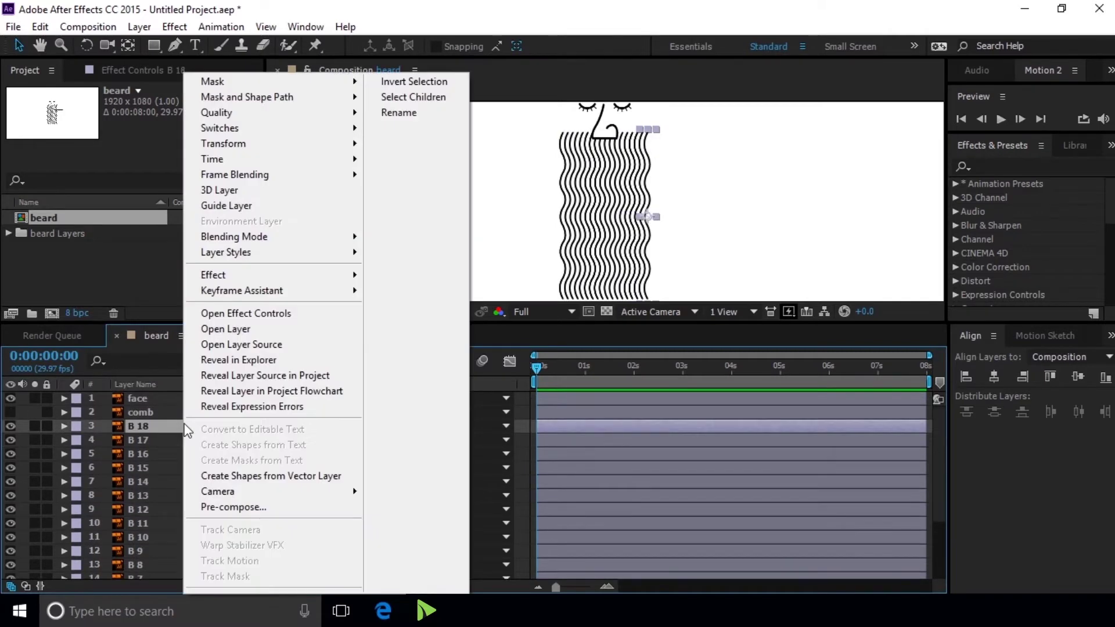
click(261, 476)
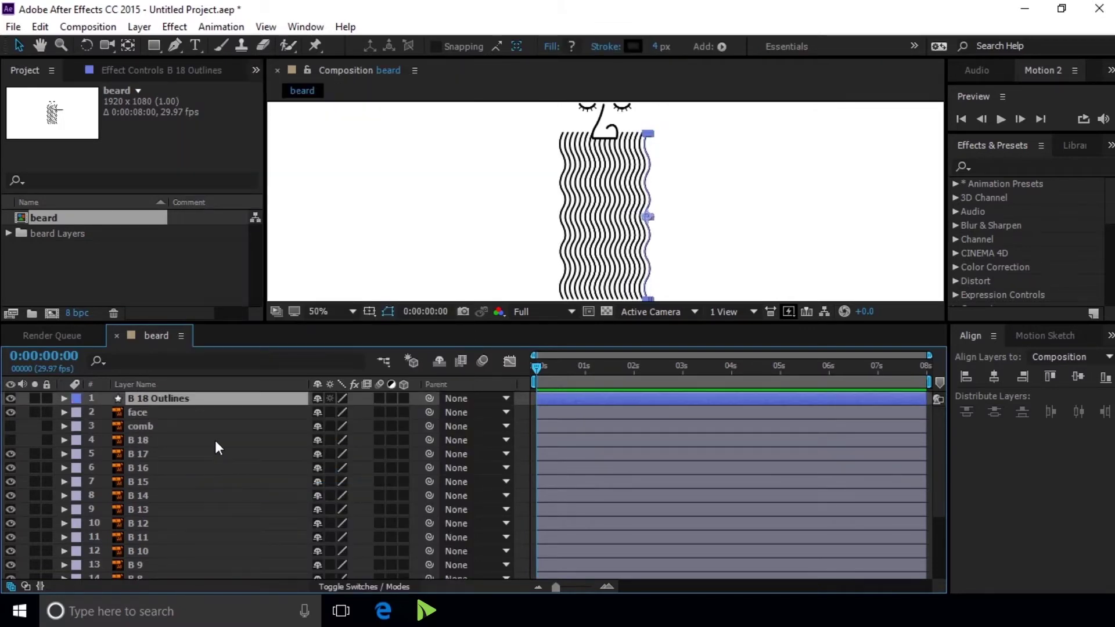
drag(539, 334, 546, 471)
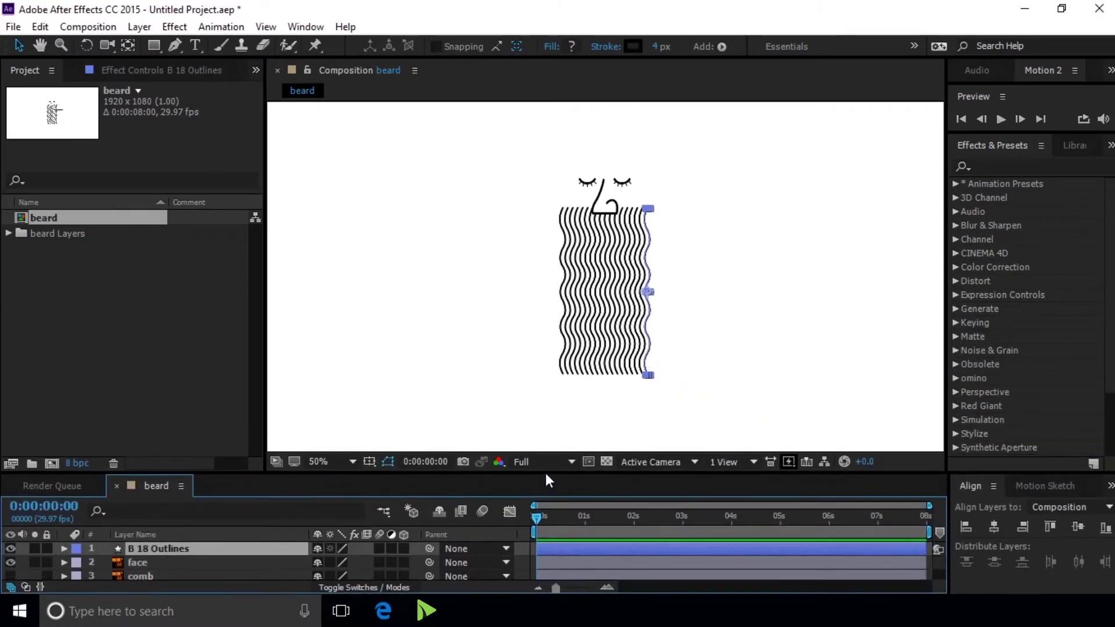
drag(546, 472, 546, 431)
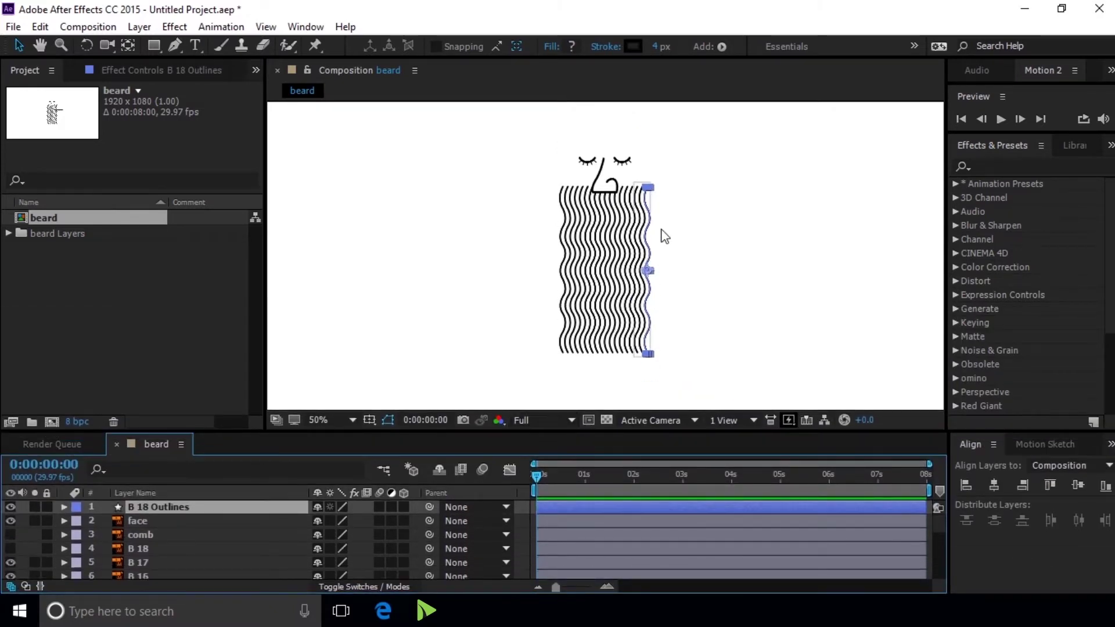
key(period)
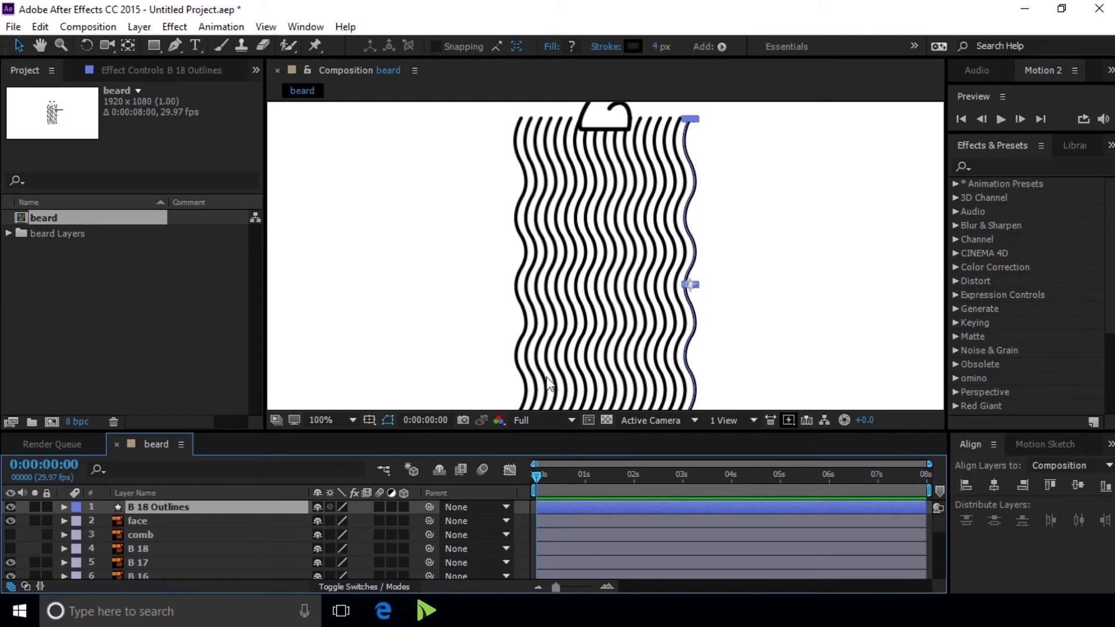
- Reveal Path 1 under Contents > Group 1 and set a Path keyframe at 0s
click(64, 507)
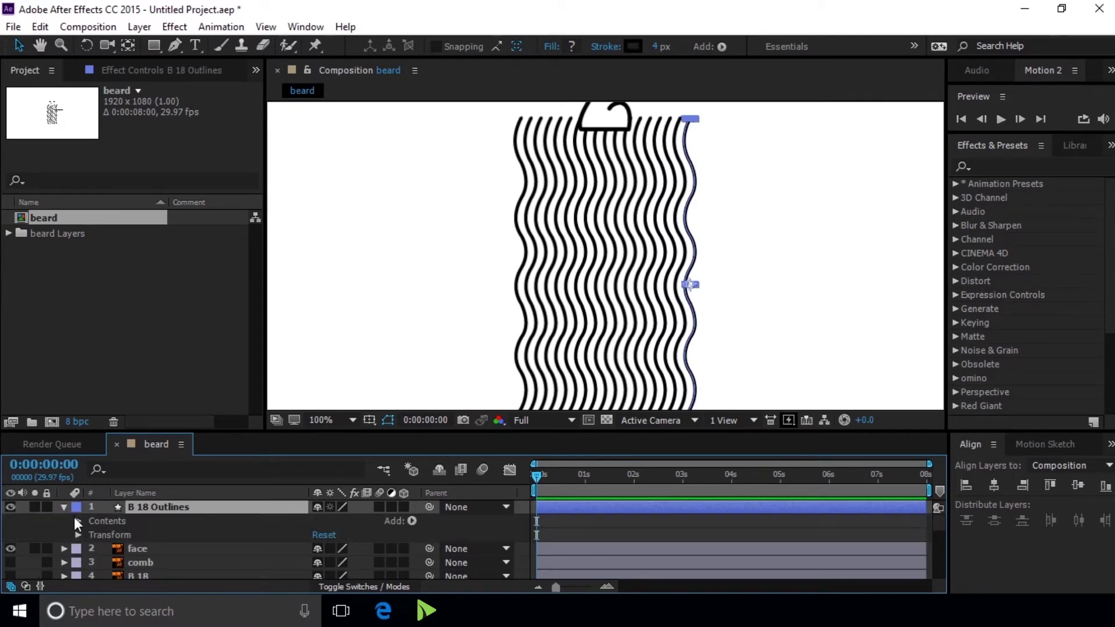
click(78, 521)
click(91, 535)
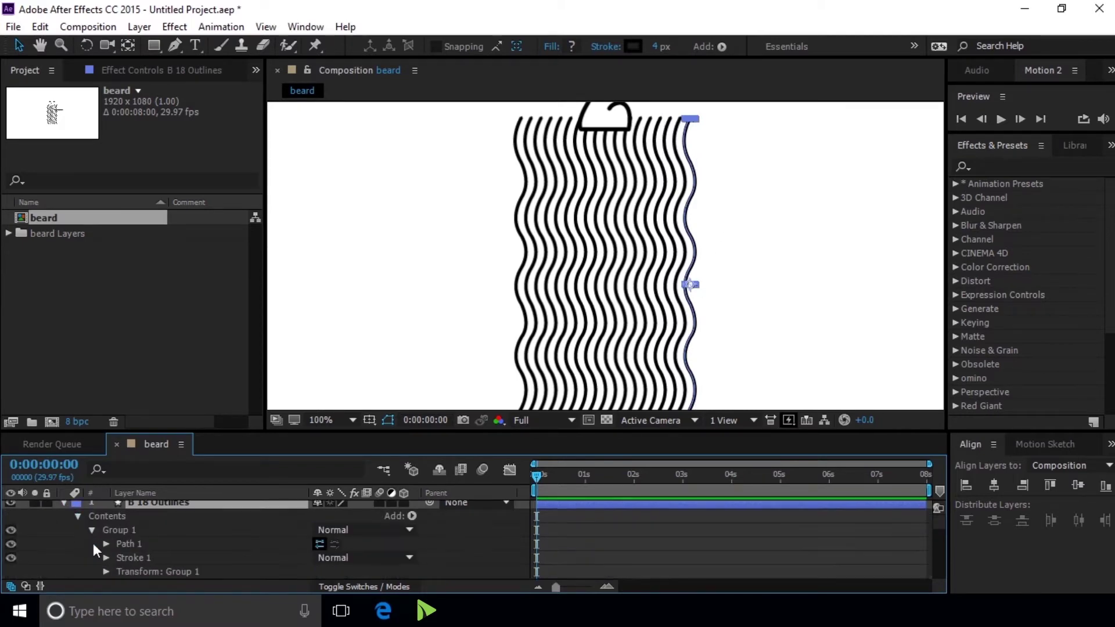
click(129, 546)
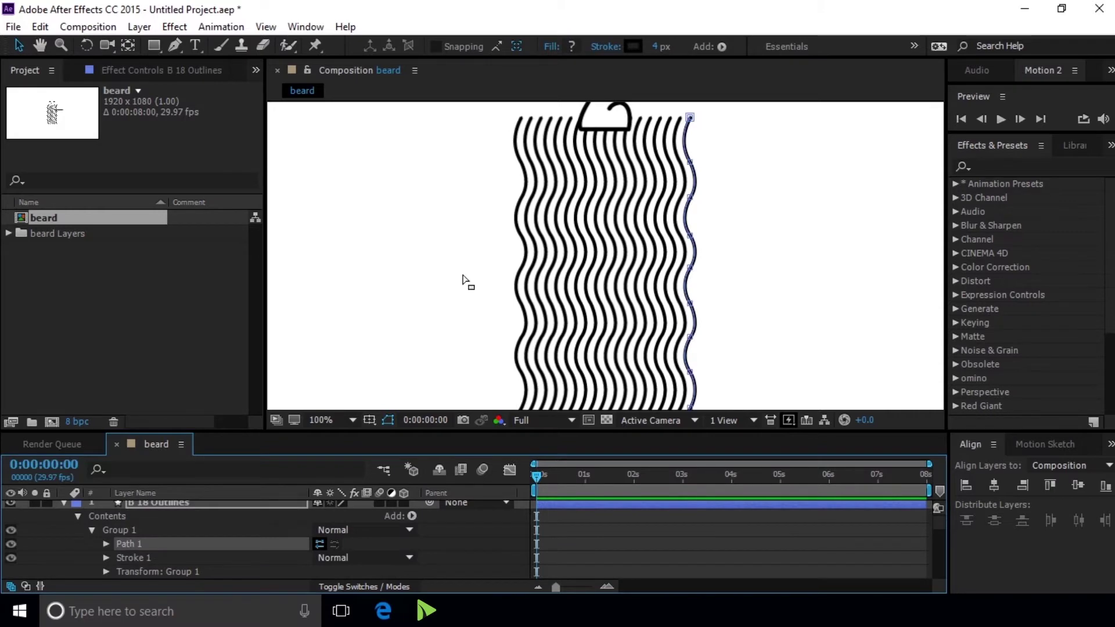
click(106, 542)
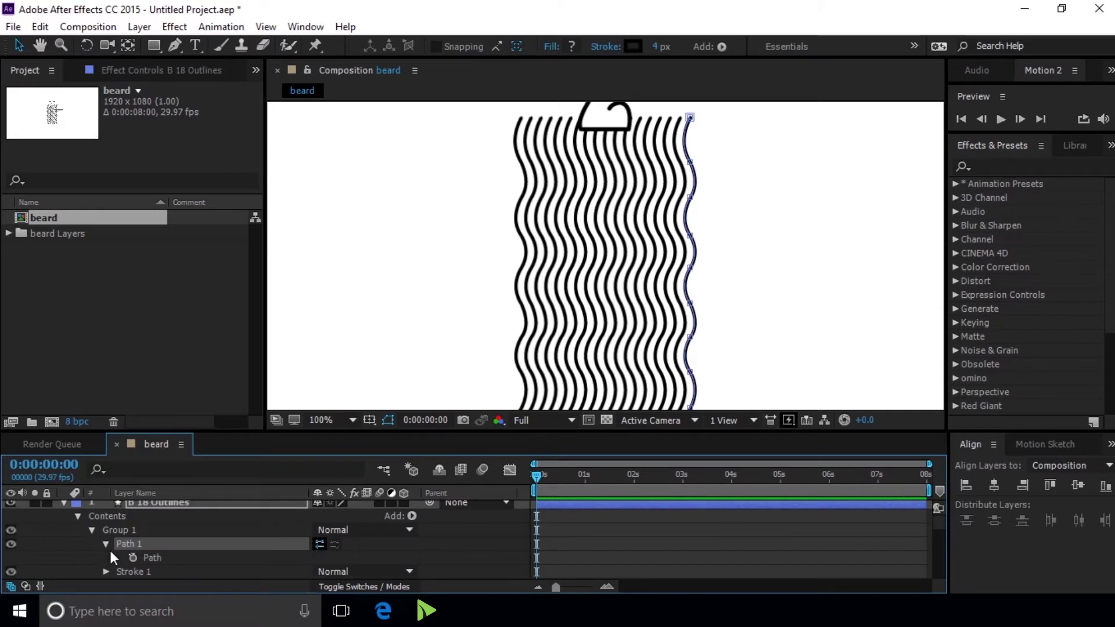
click(133, 558)
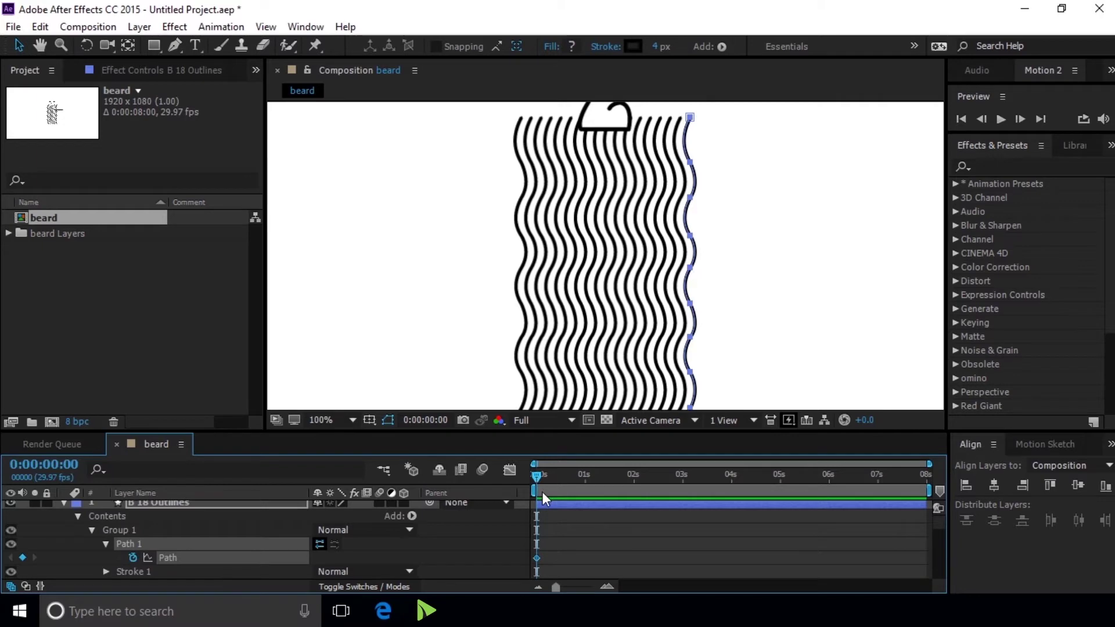
- Move the current time to 0:00:00:08 and select Group 1 of the strand path
click(544, 475)
drag(544, 475, 549, 475)
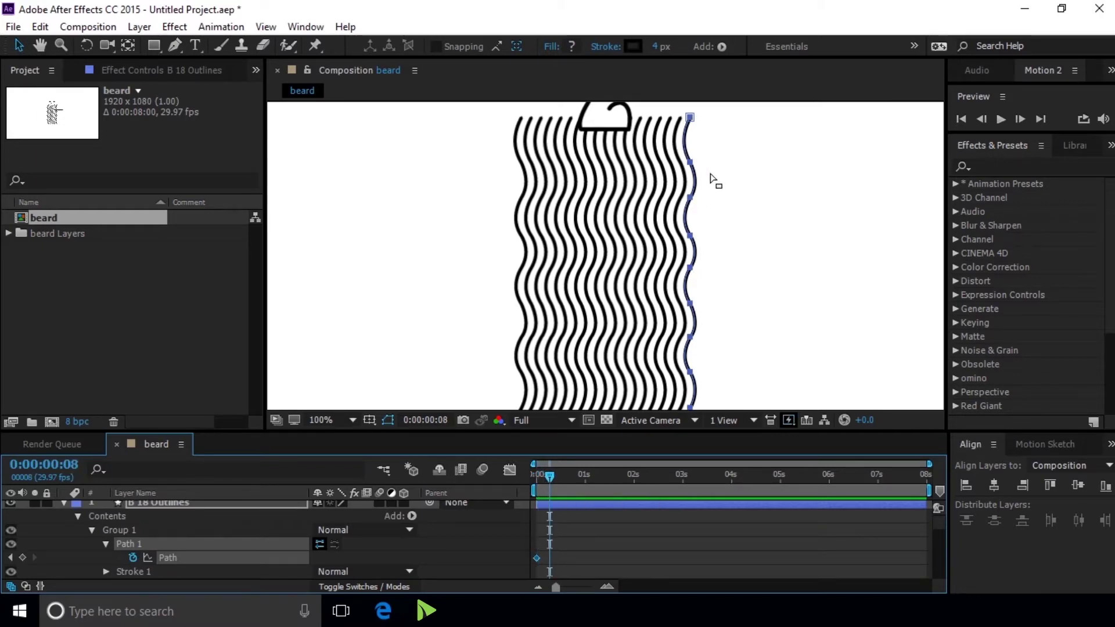
key(comma)
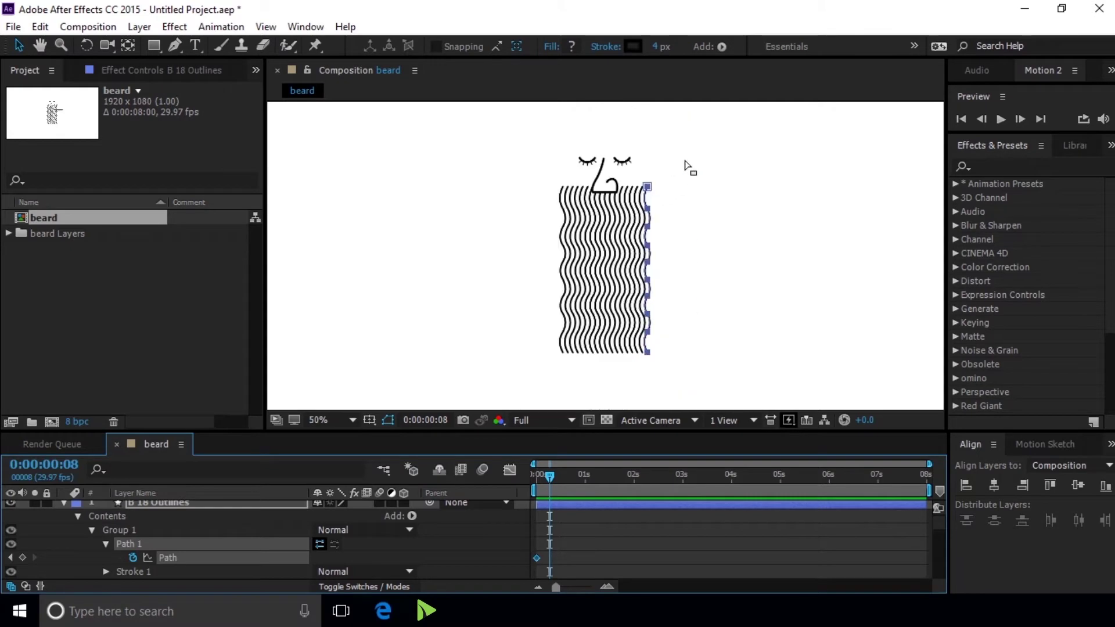
key(h)
drag(689, 167, 610, 174)
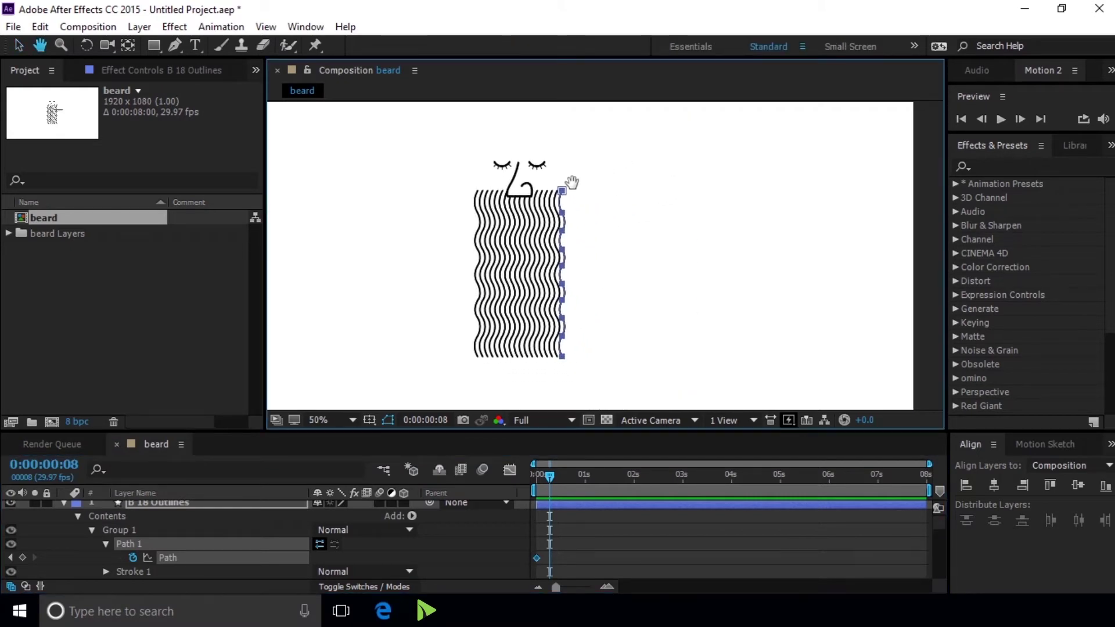
key(period)
click(21, 45)
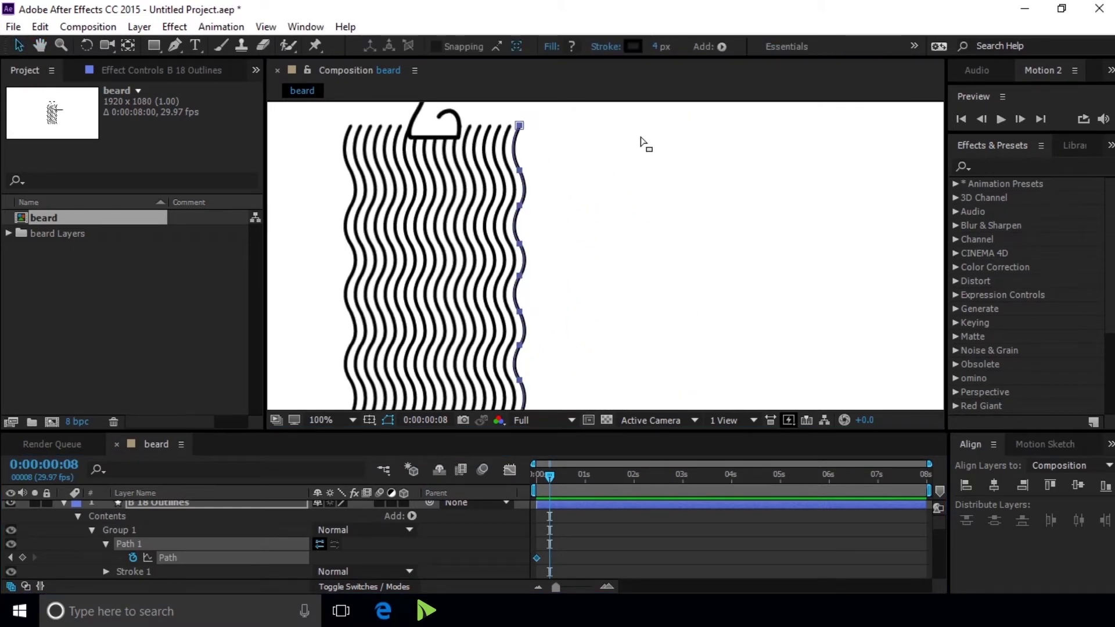
click(570, 148)
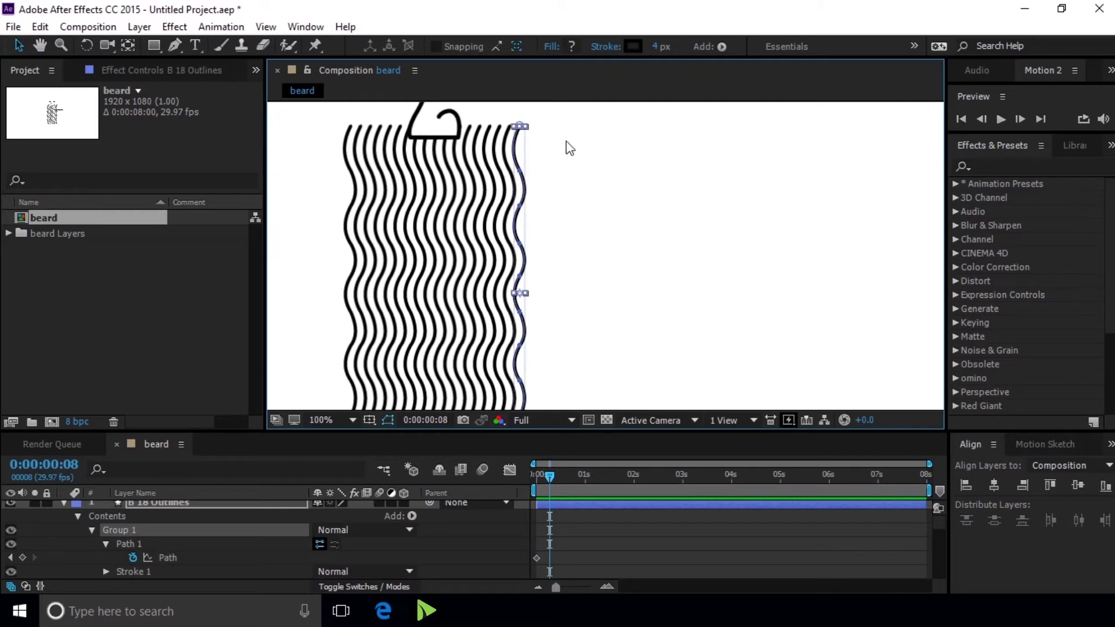
- At frame 8, pull the strand's top vertex right and flatten the bulge just below it
double_click(521, 175)
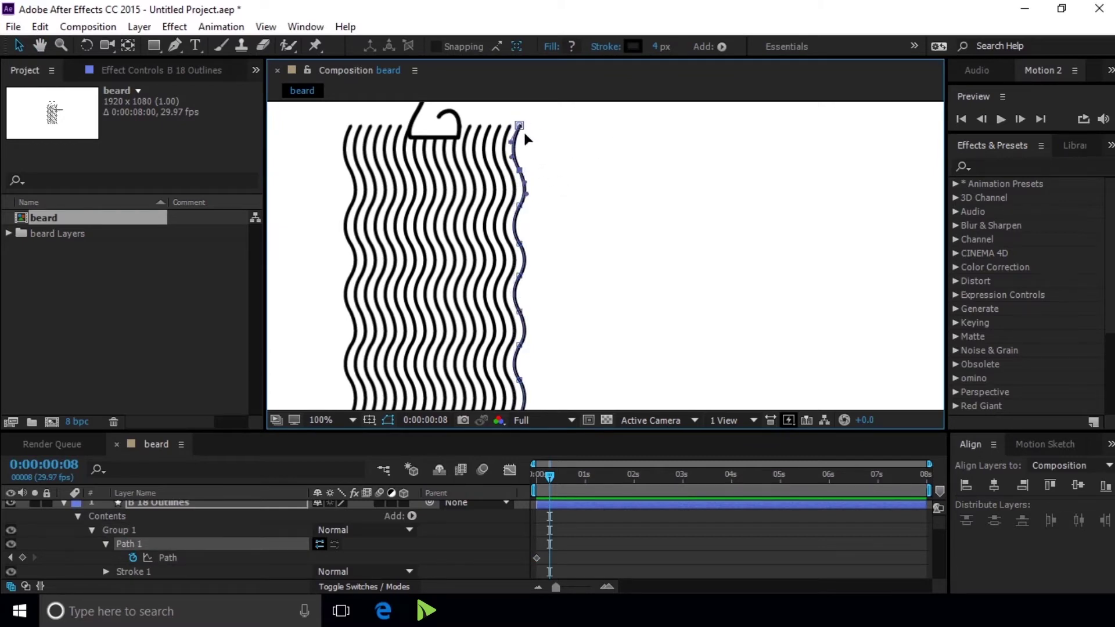
key(period)
drag(511, 128, 556, 249)
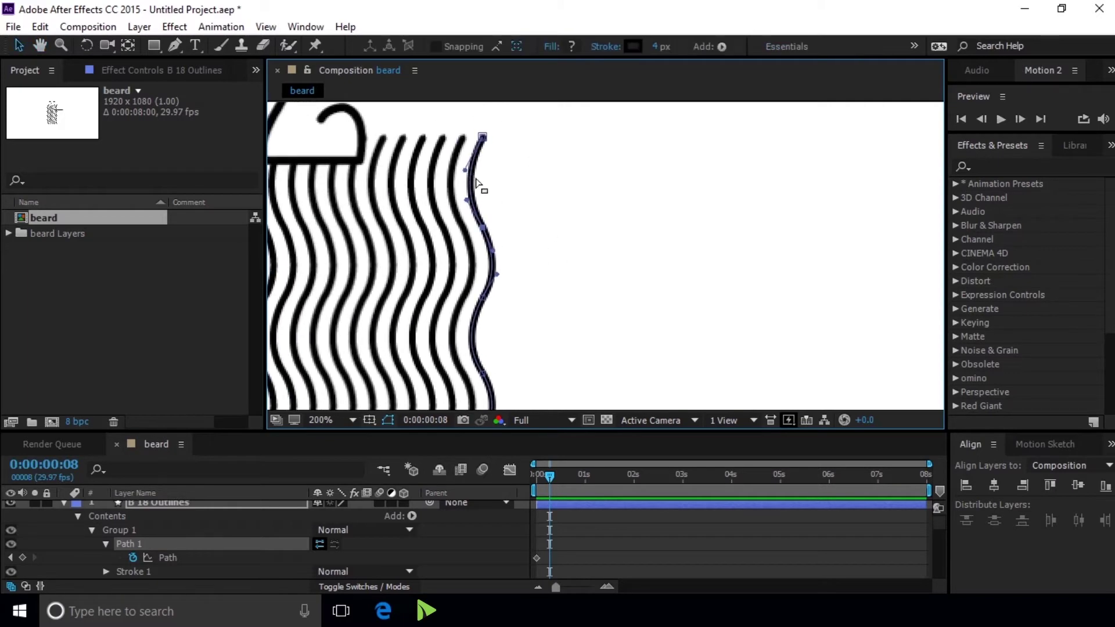
mouse_move(466, 169)
mouse_down()
mouse_move(486, 178)
mouse_move(484, 199)
mouse_up()
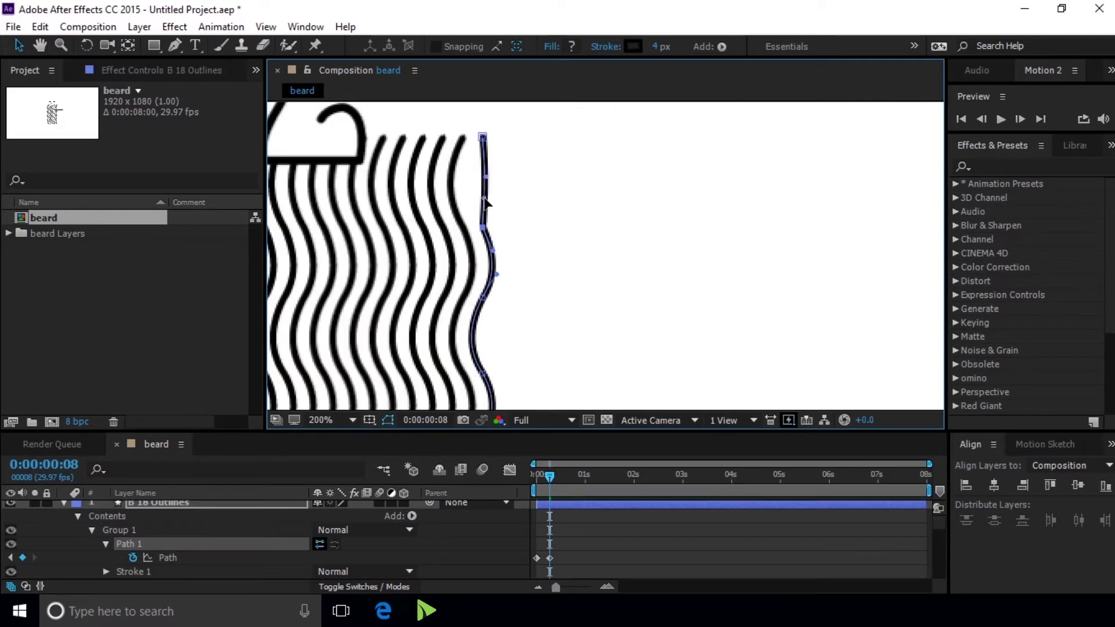
key(space)
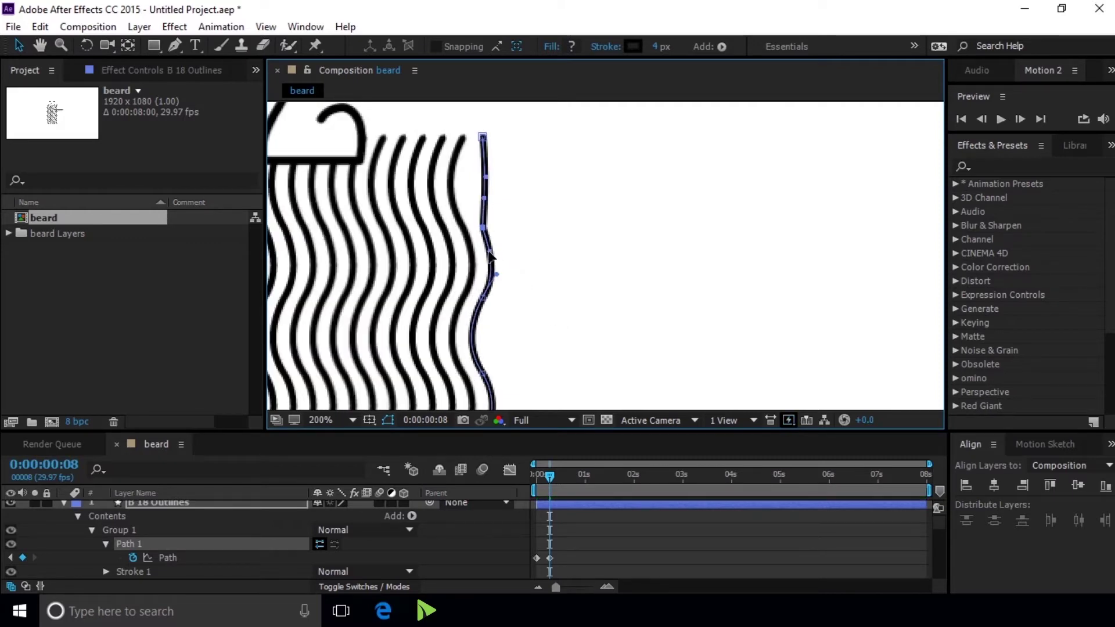
drag(493, 253, 483, 254)
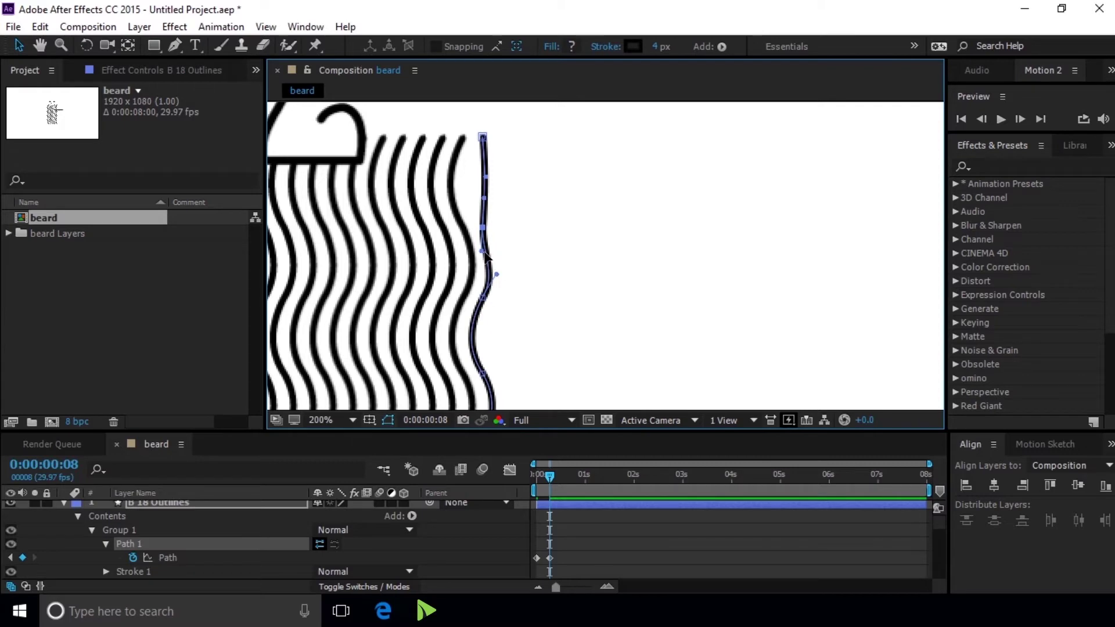
drag(549, 474, 554, 474)
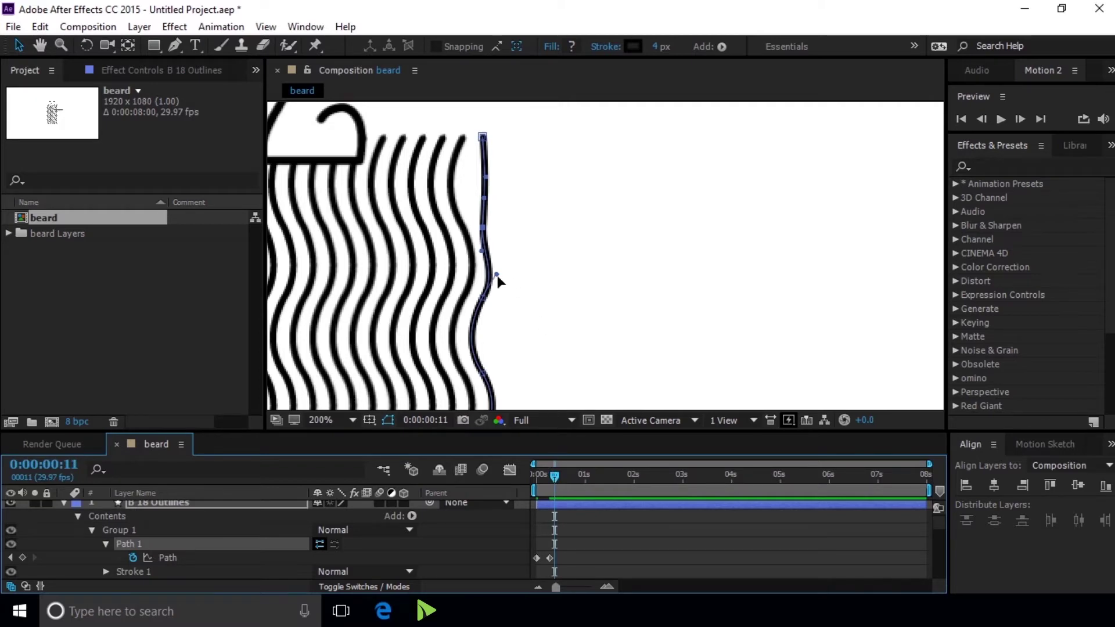
- Straighten the strand further down at frames 11 and 13, reshaping its lower curve
drag(497, 274, 485, 267)
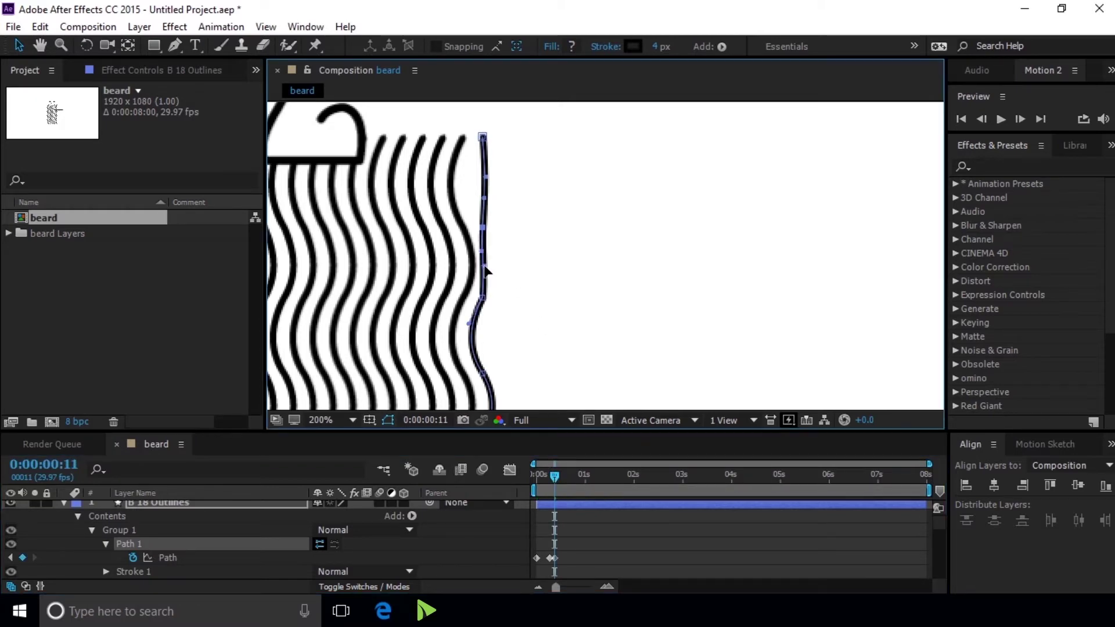
key(space)
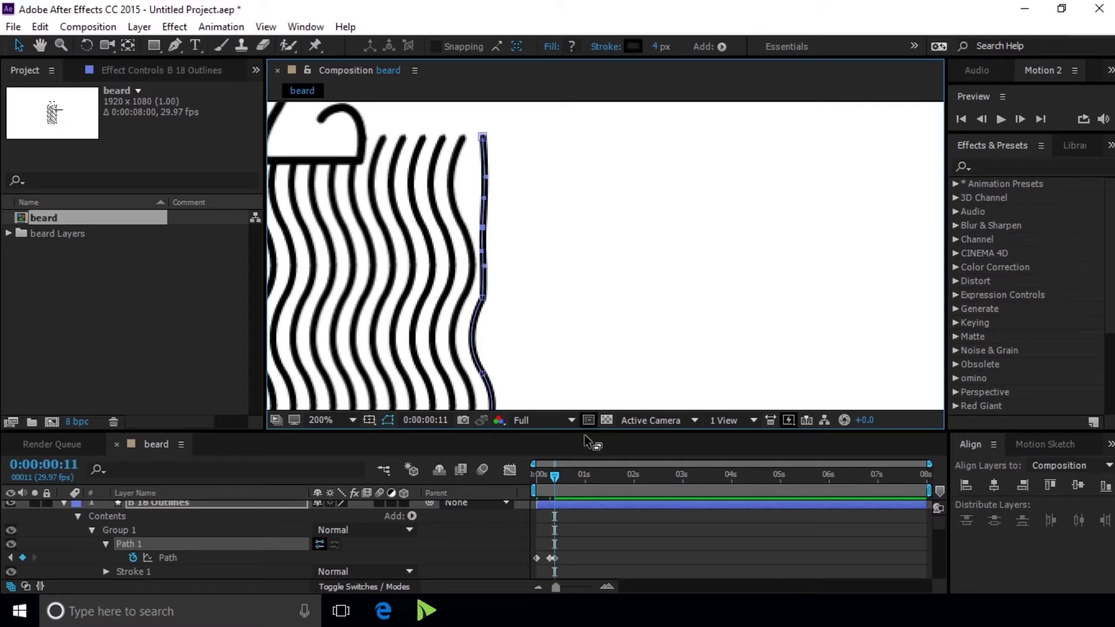
drag(555, 476, 560, 476)
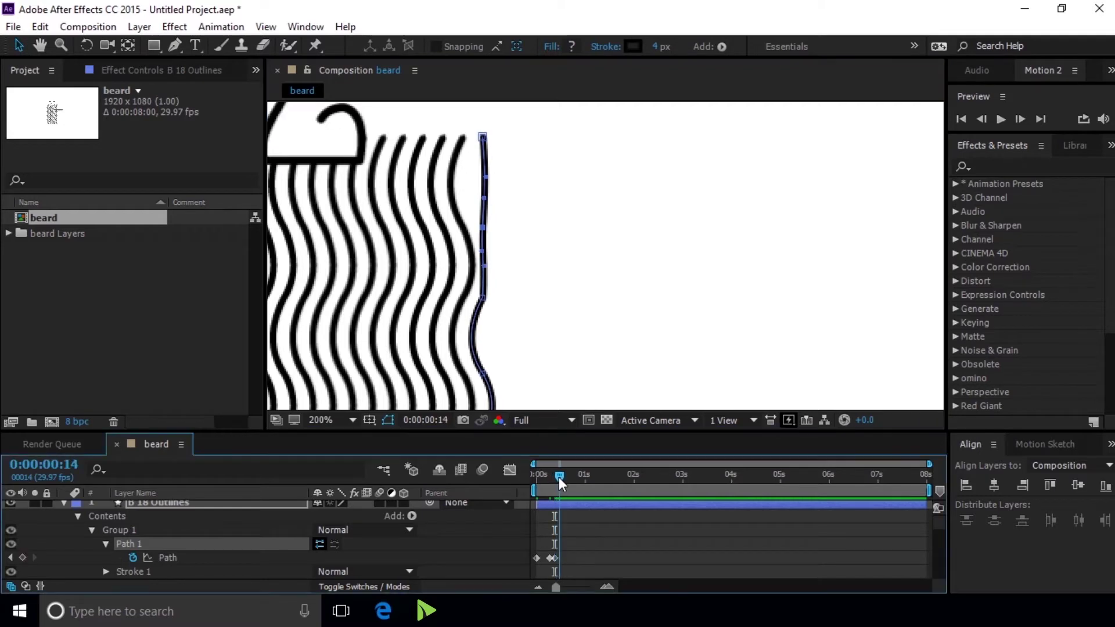
key(Page_Up)
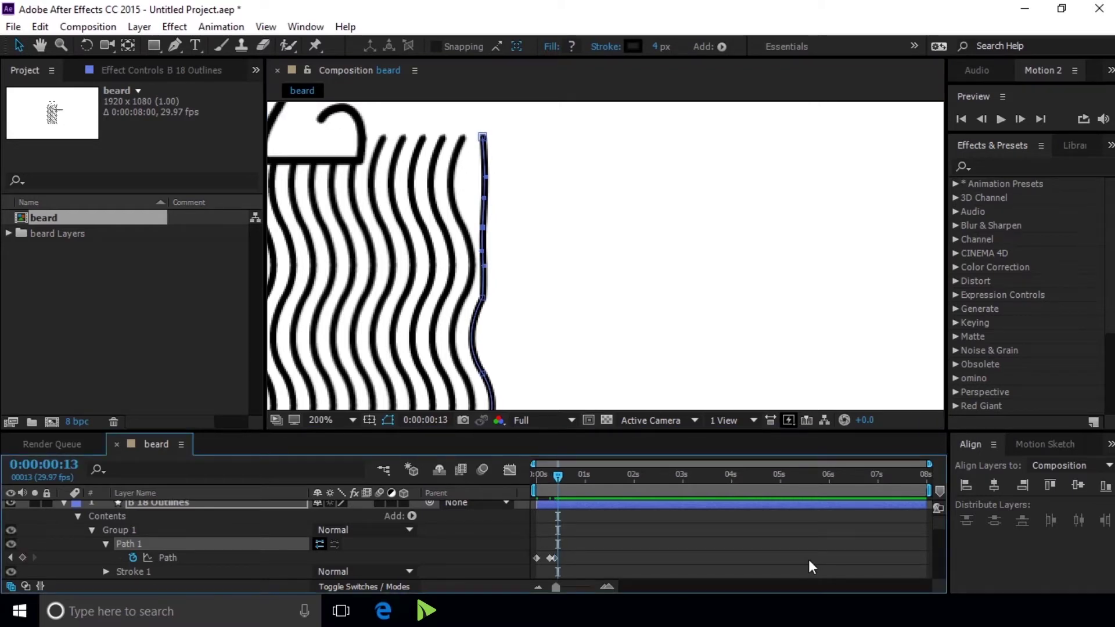
click(487, 337)
drag(469, 324, 481, 326)
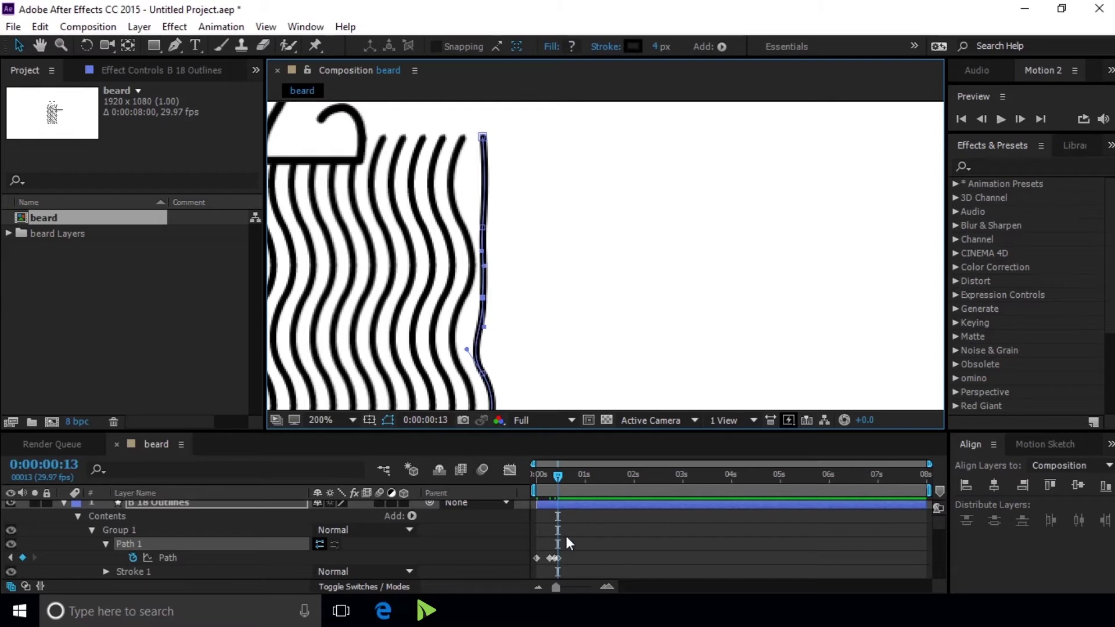
- At frame 15, pull the lower handle in and reshape the strand's curve straighter
drag(557, 587, 582, 587)
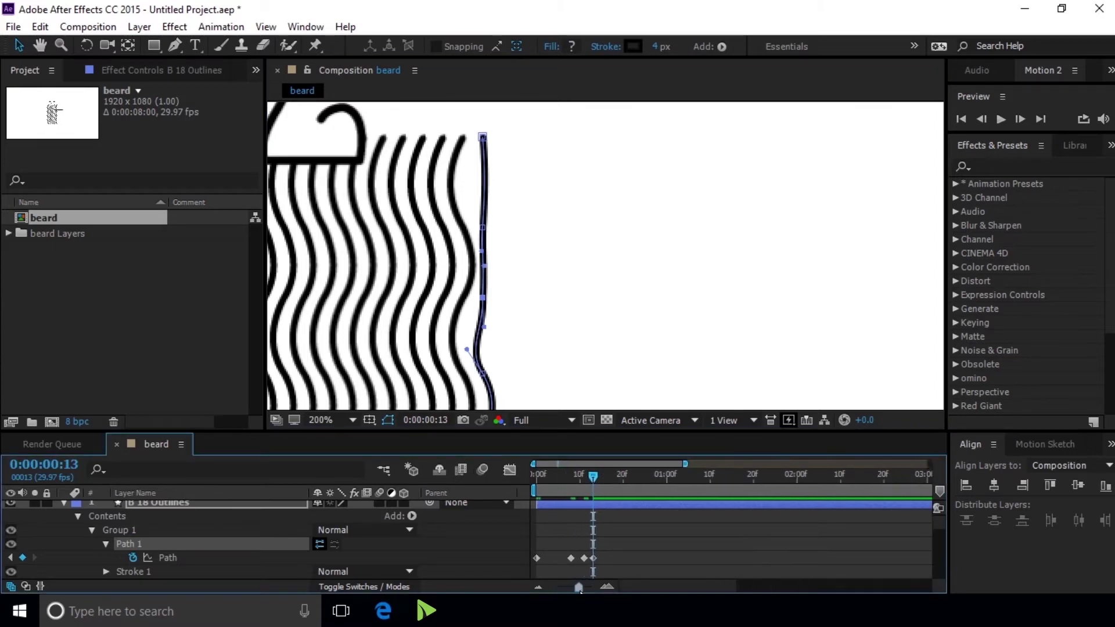
key(Page_Down)
key(Page_Down)
drag(467, 350, 480, 347)
scroll(617, 257, down, 1)
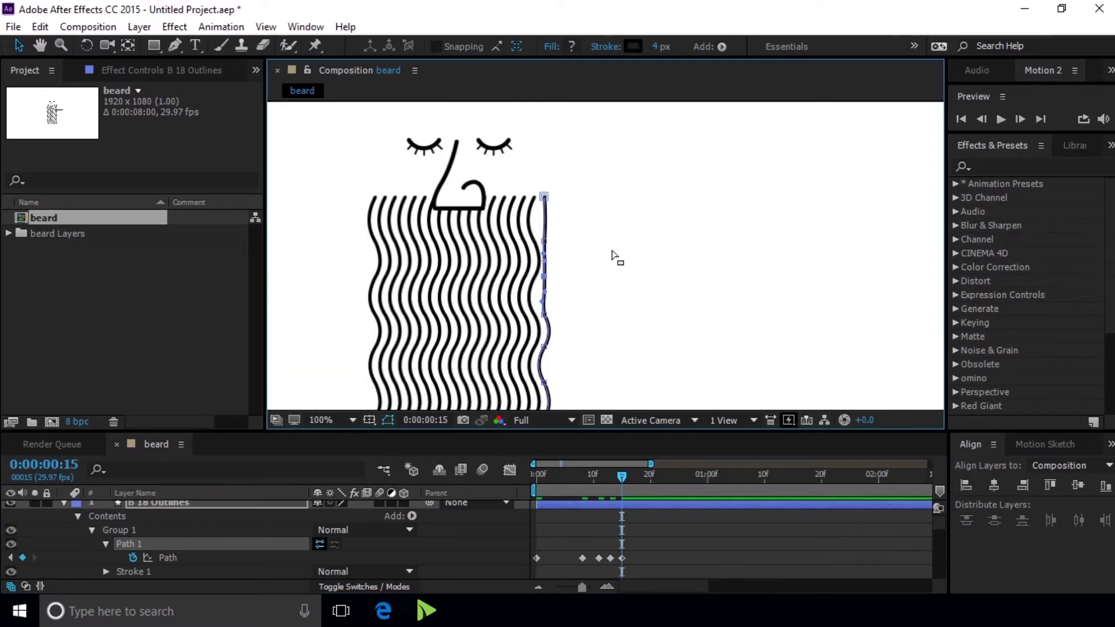
click(575, 270)
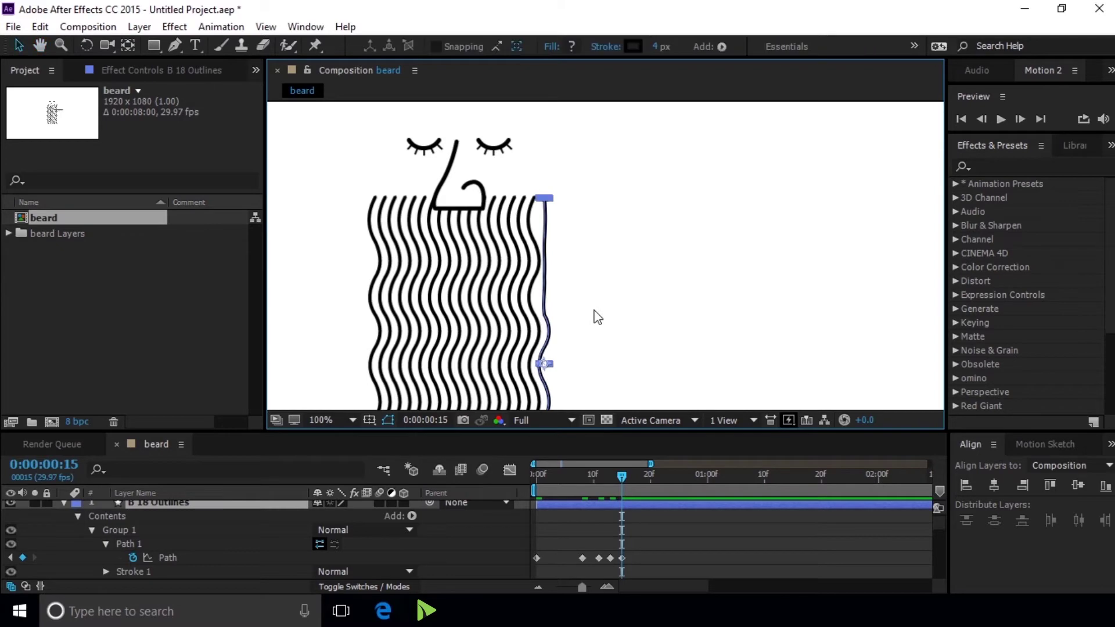
drag(579, 348, 569, 216)
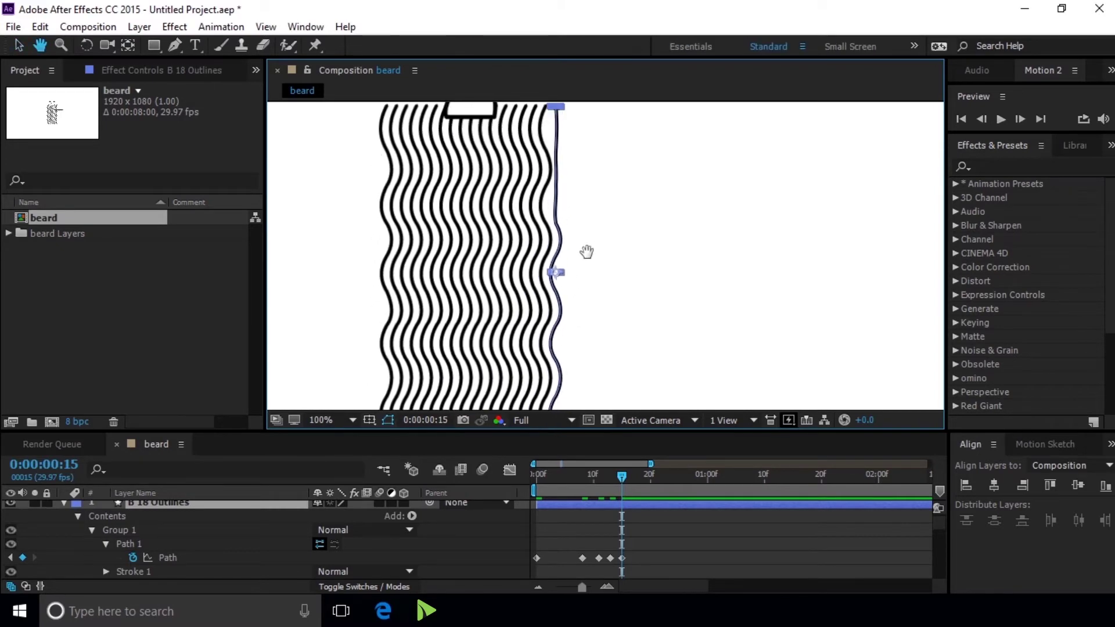
key(period)
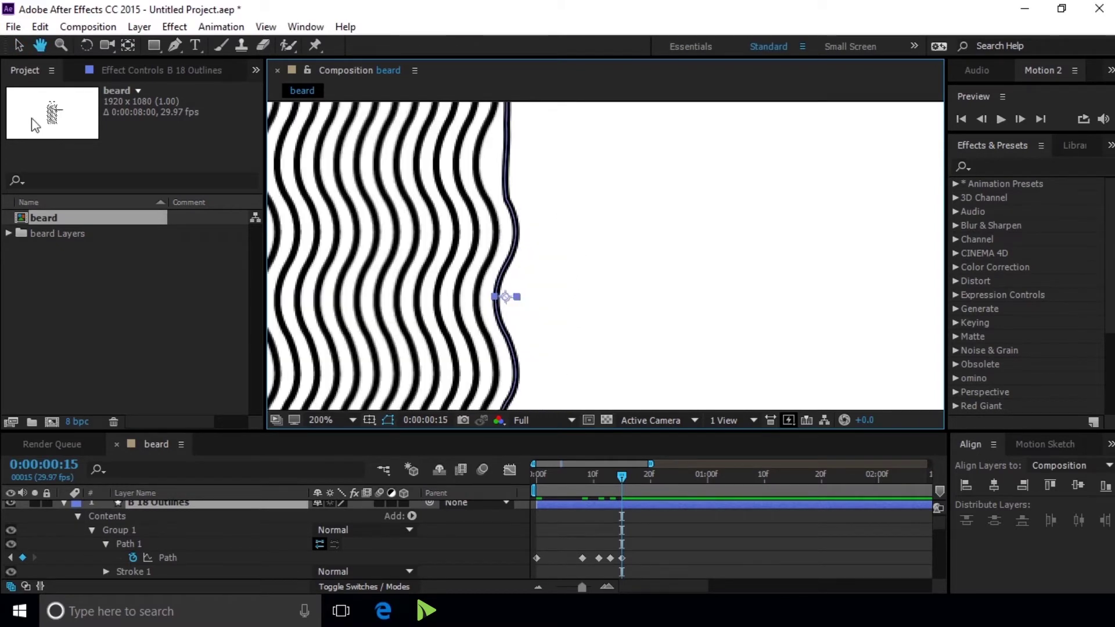
click(22, 46)
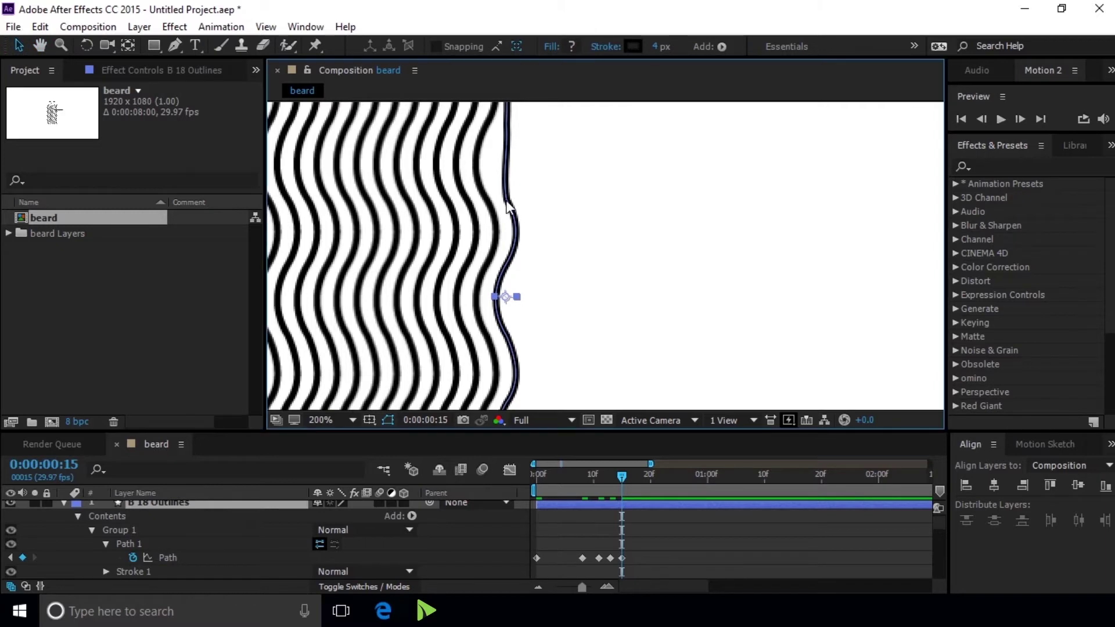
click(169, 544)
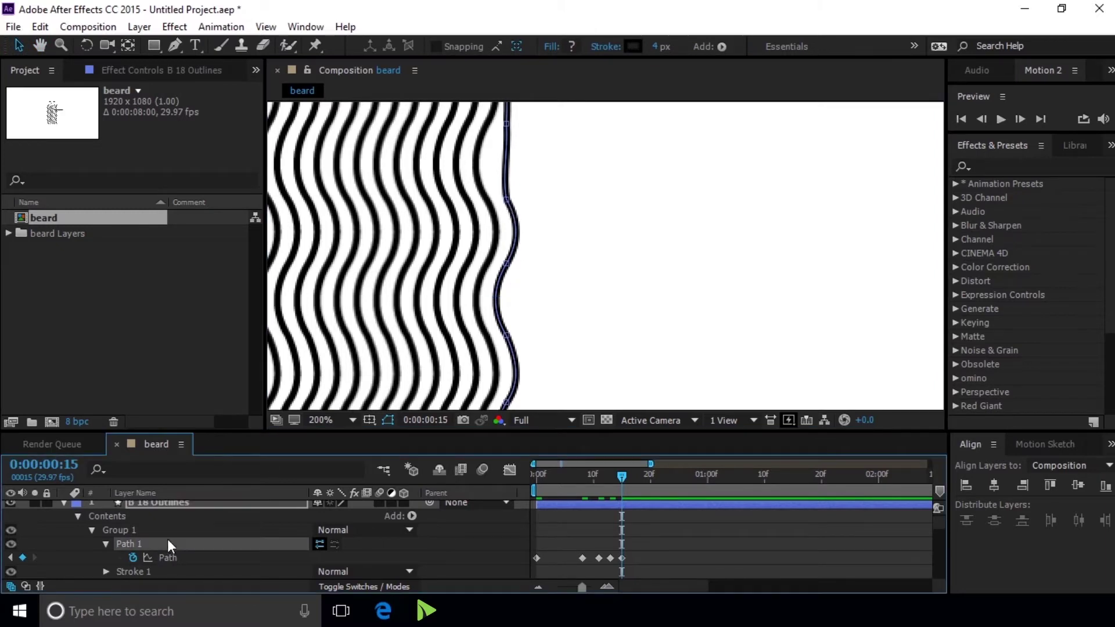
click(507, 199)
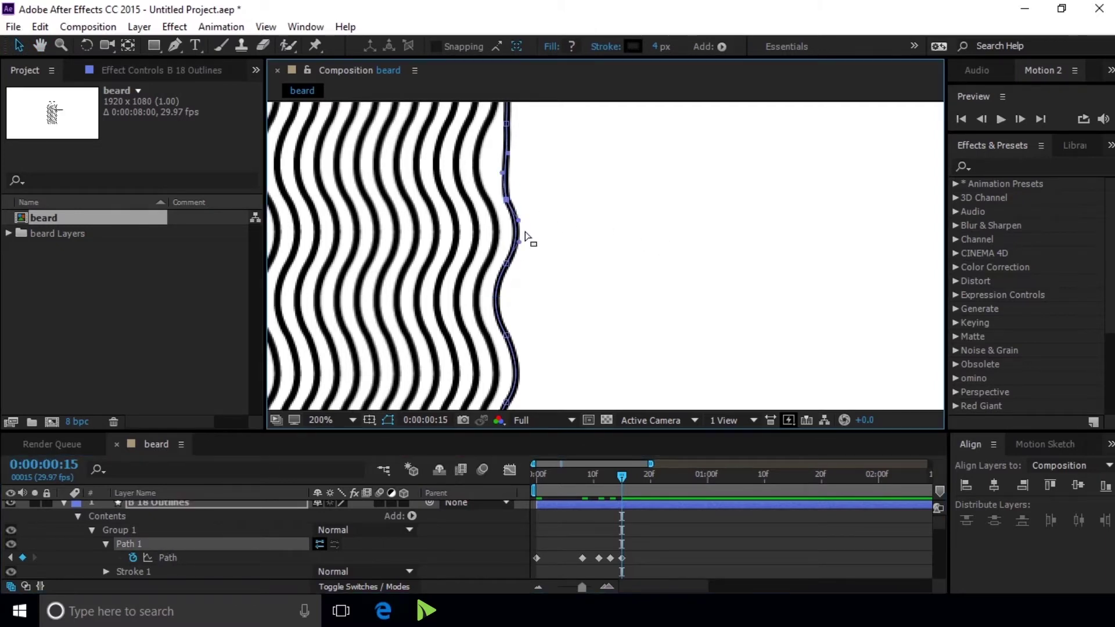
drag(519, 224, 503, 225)
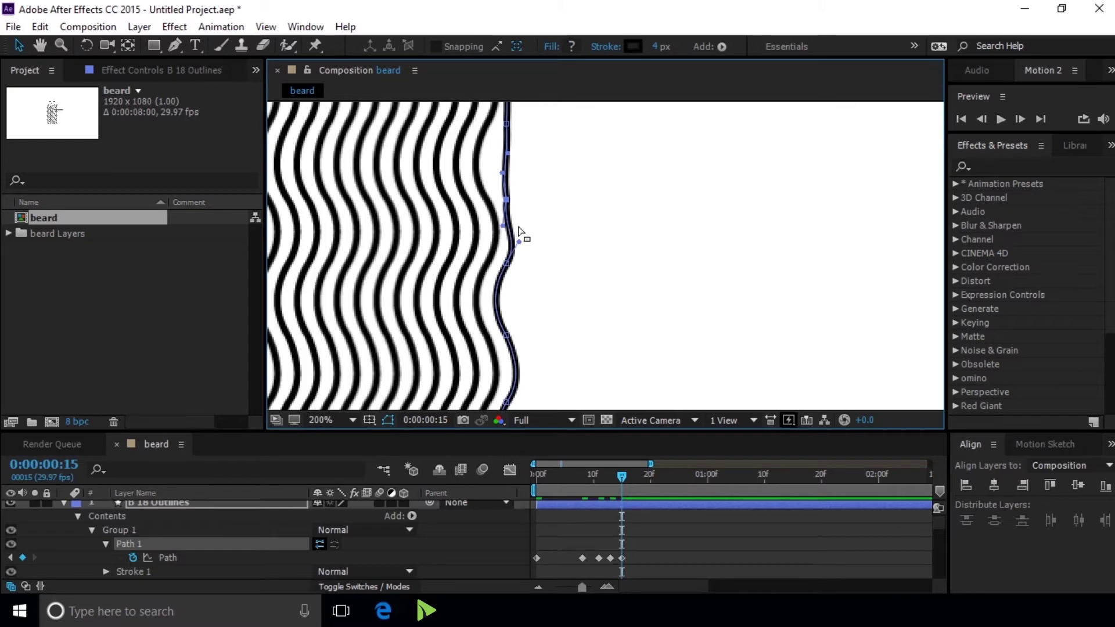
- At frame 17, straighten another section and pull the middle bulge to the right
key(Page_Down)
key(Page_Down)
drag(520, 243, 511, 247)
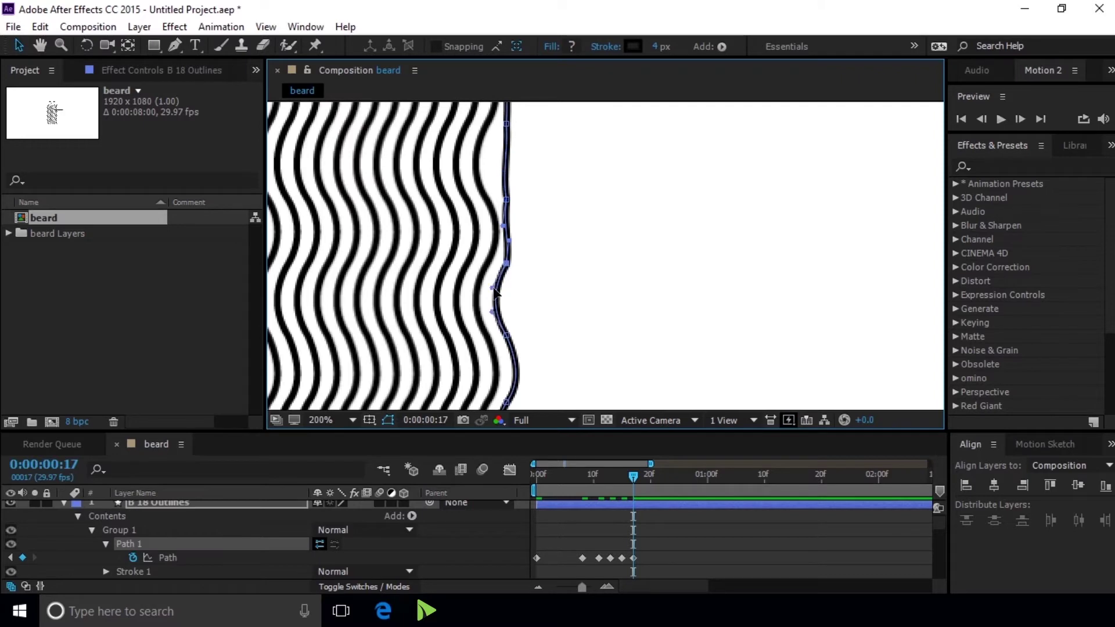
drag(493, 288, 507, 292)
scroll(509, 296, down, 1)
scroll(605, 232, down, 1)
scroll(620, 241, down, 1)
scroll(604, 255, up, 2)
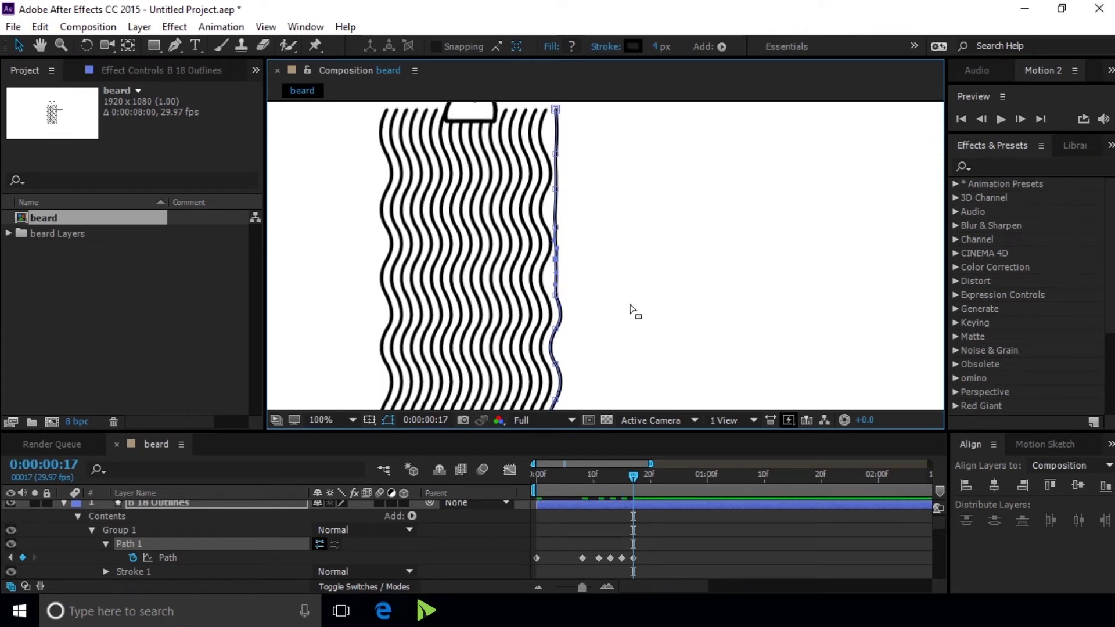
- Check the whole face and nudge the strand's lower curve slightly downward
scroll(660, 298, down, 2)
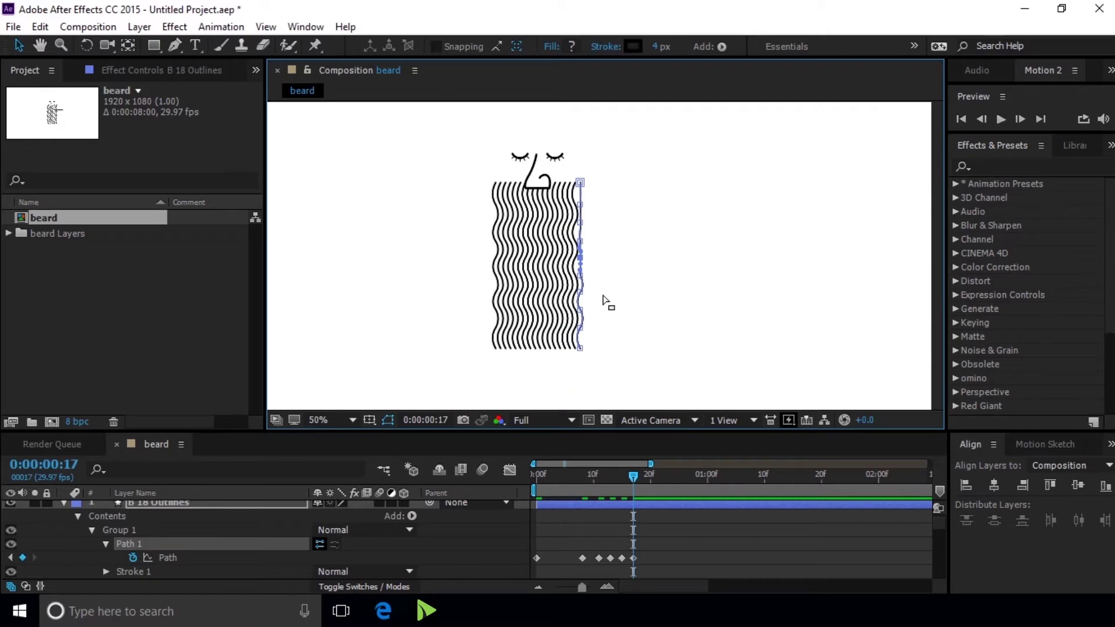
scroll(606, 303, up, 2)
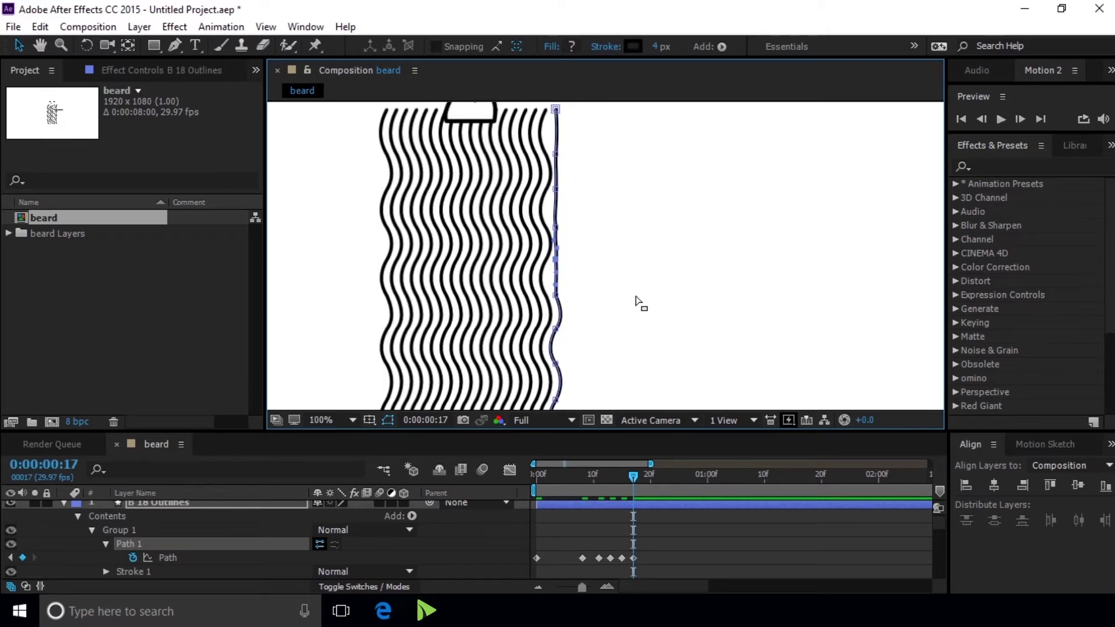
key(comma)
key(period)
key(comma)
key(period)
drag(562, 313, 559, 323)
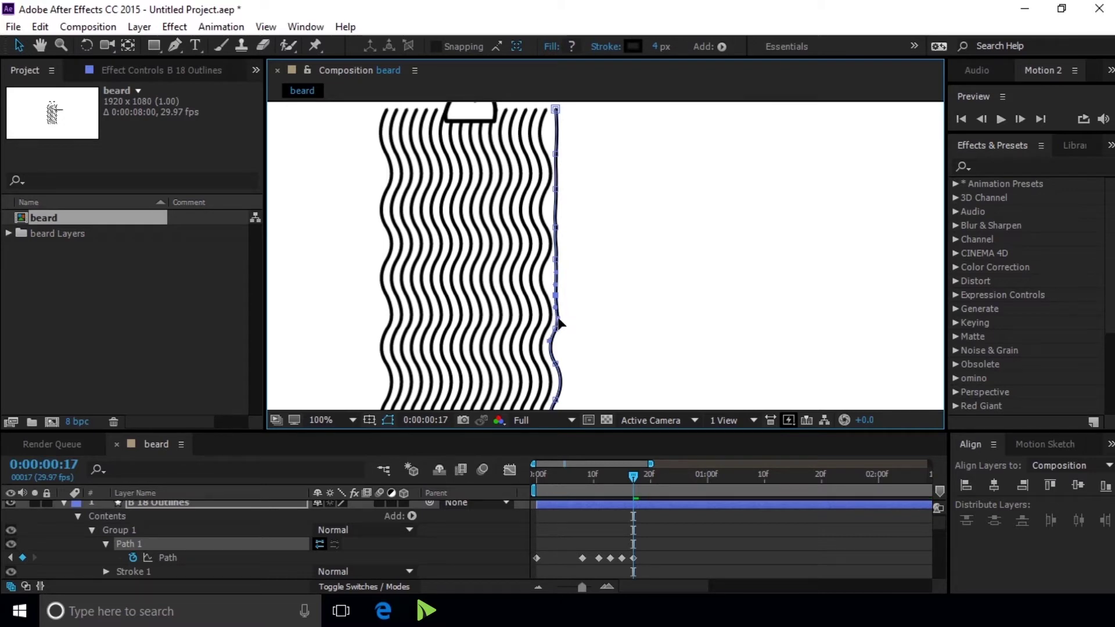
key(comma)
key(period)
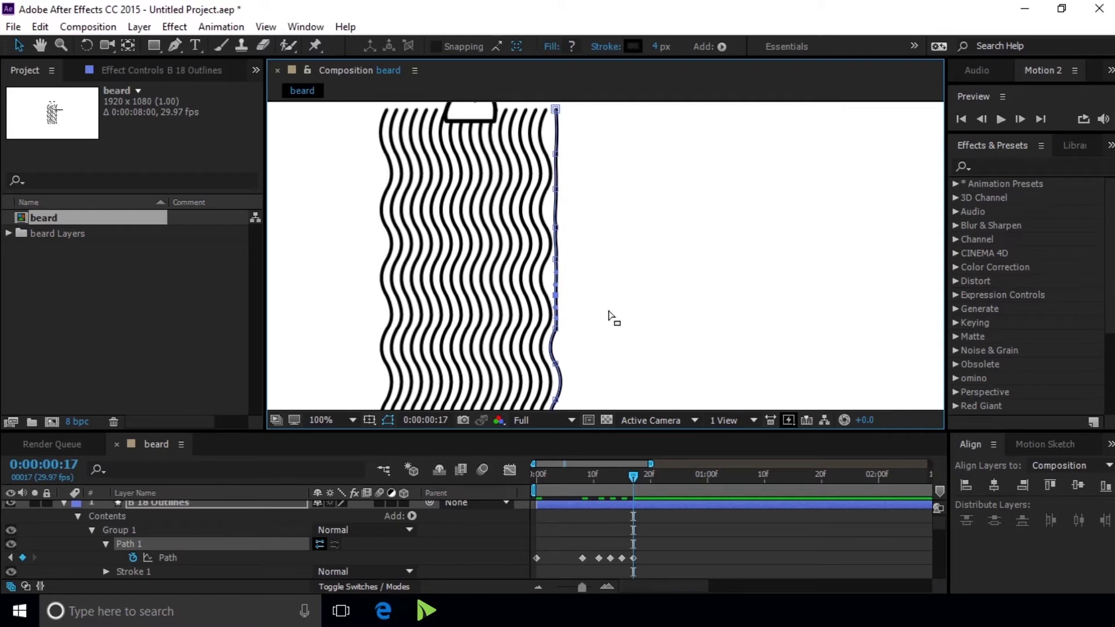
- At frame 21, pull the strand's lower curve down to straighten it nearly to the bottom
key(Page_Down)
key(Page_Down)
key(Page_Down)
key(Page_Down)
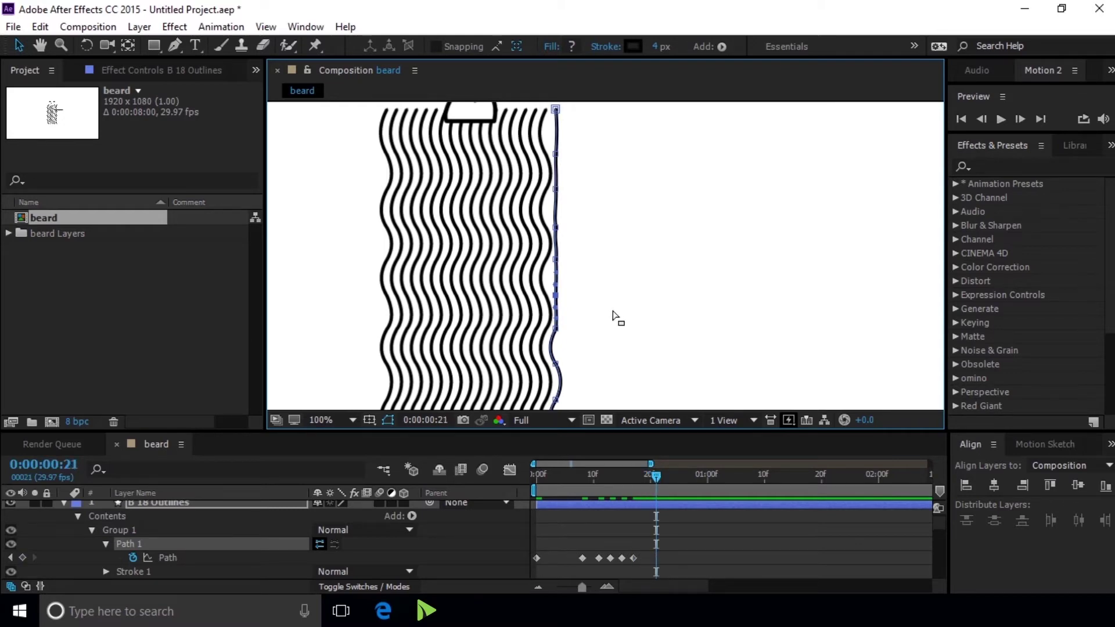
key(comma)
key(comma)
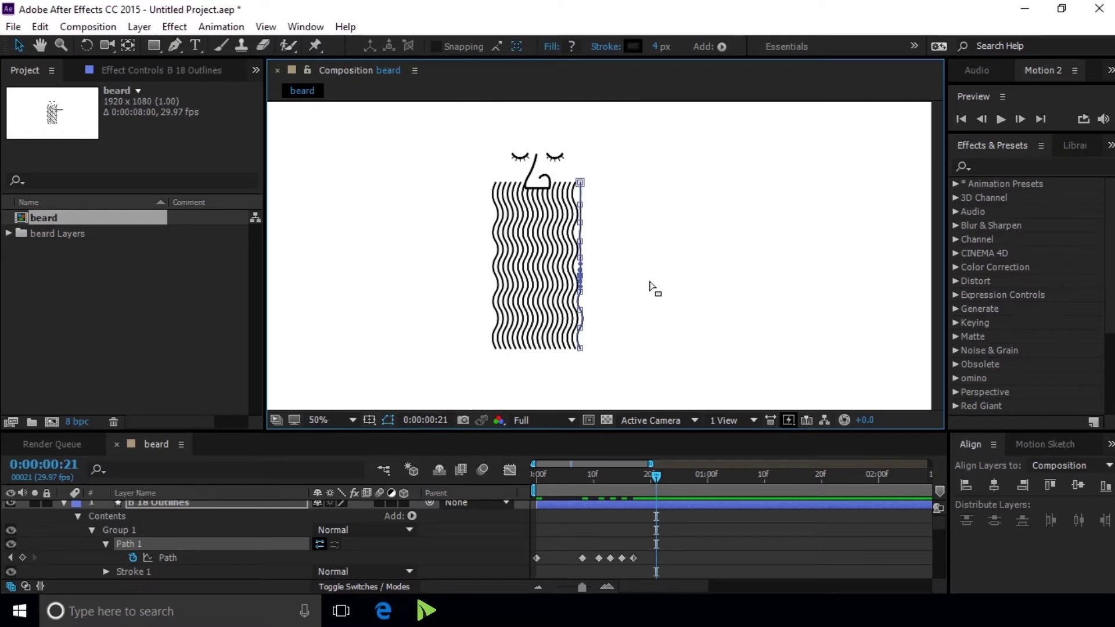
key(period)
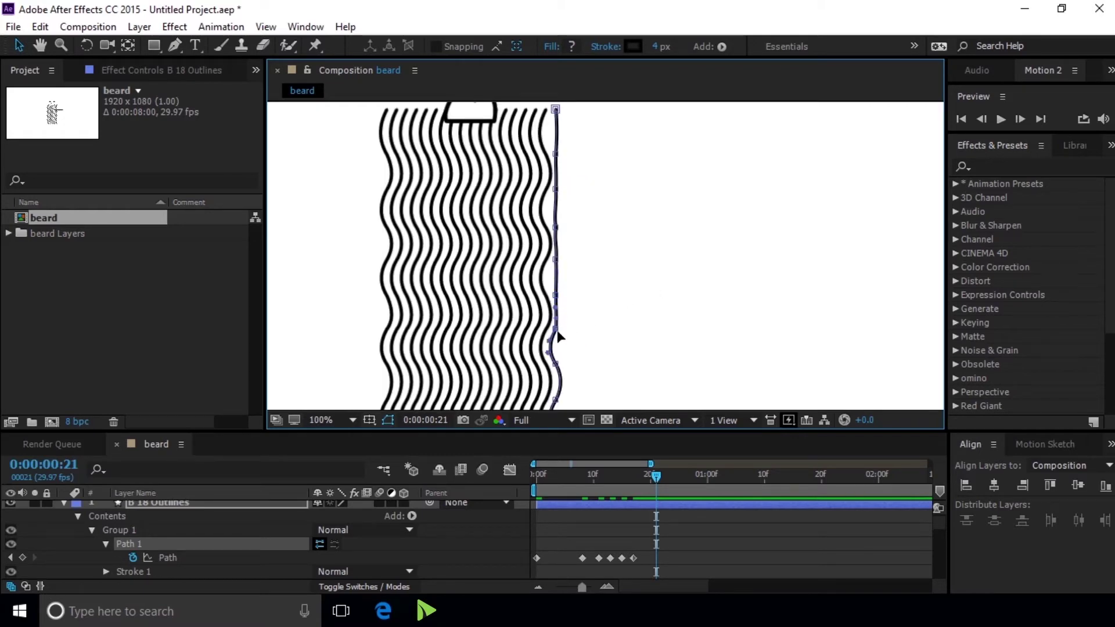
drag(559, 335, 559, 352)
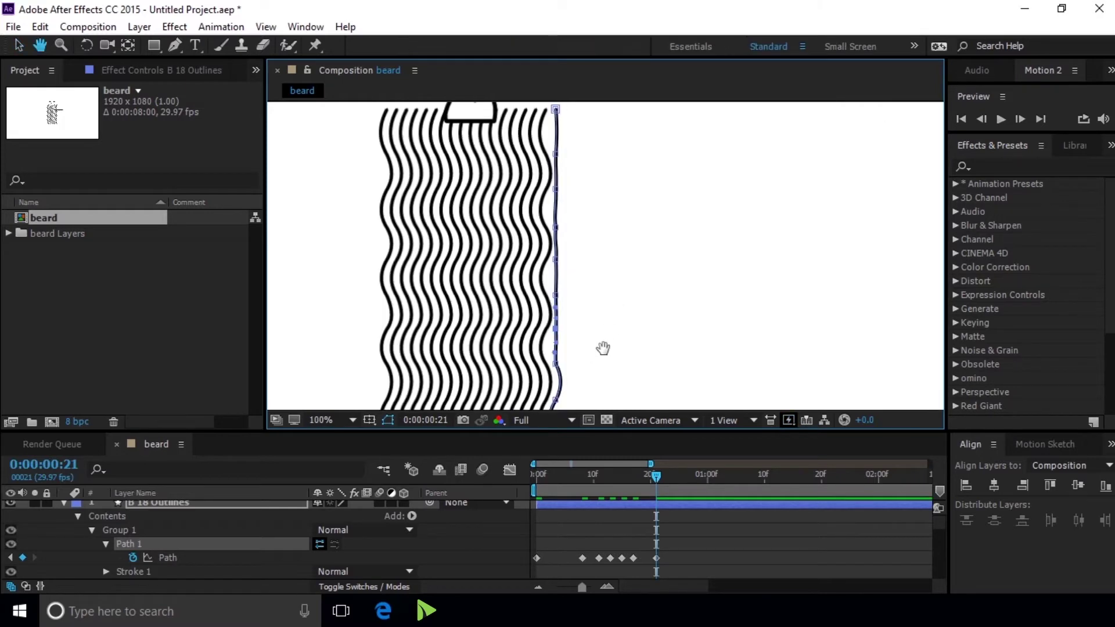
scroll(607, 270, down, 2)
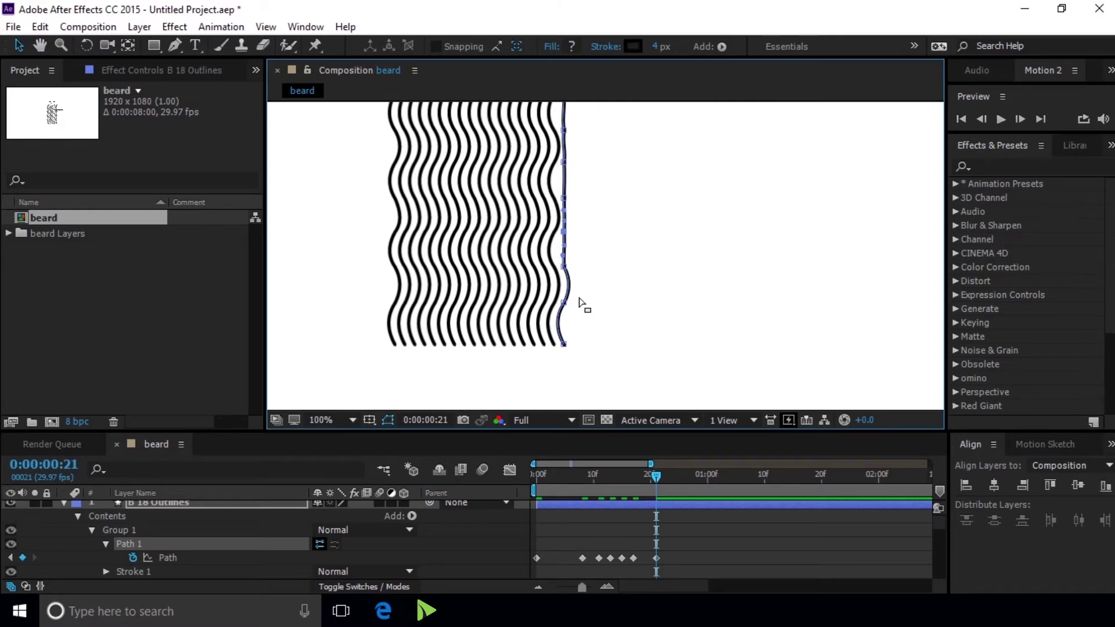
key(Page_Down)
key(Page_Down)
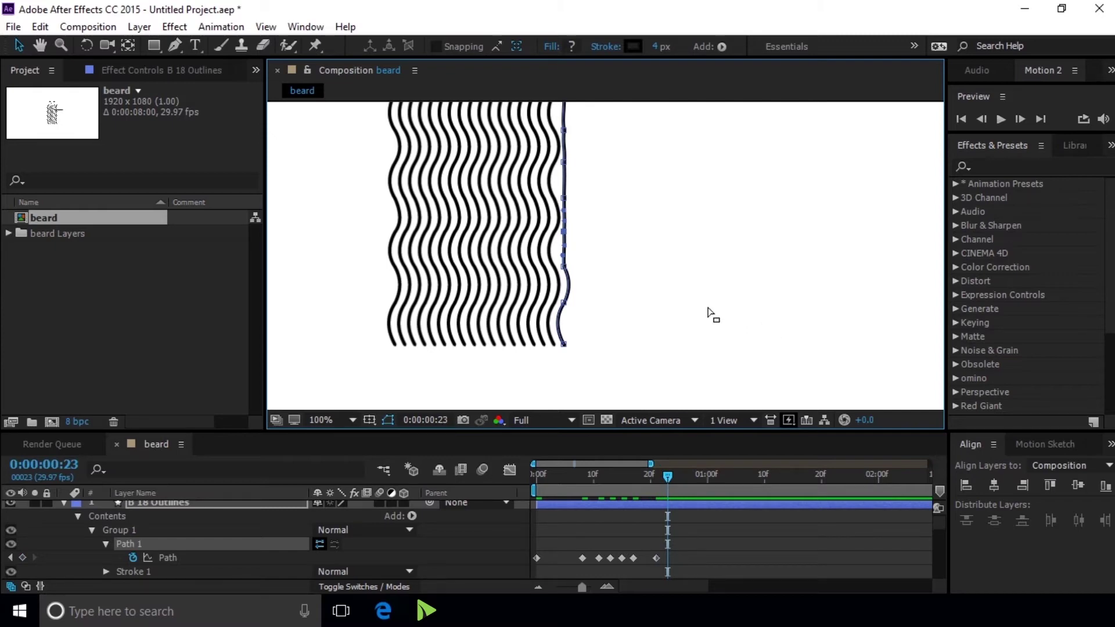
- Straighten the strand's bulge at 0:00:00:23 and adjust its shape at 0:00:01:03
drag(572, 276, 564, 292)
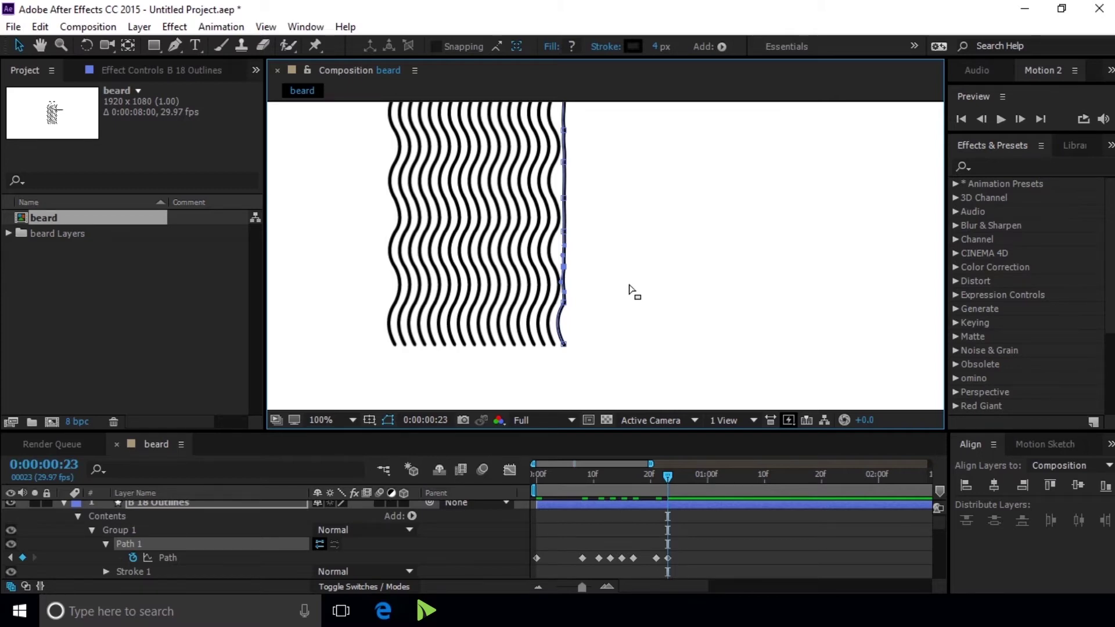
key(shift+Page_Down)
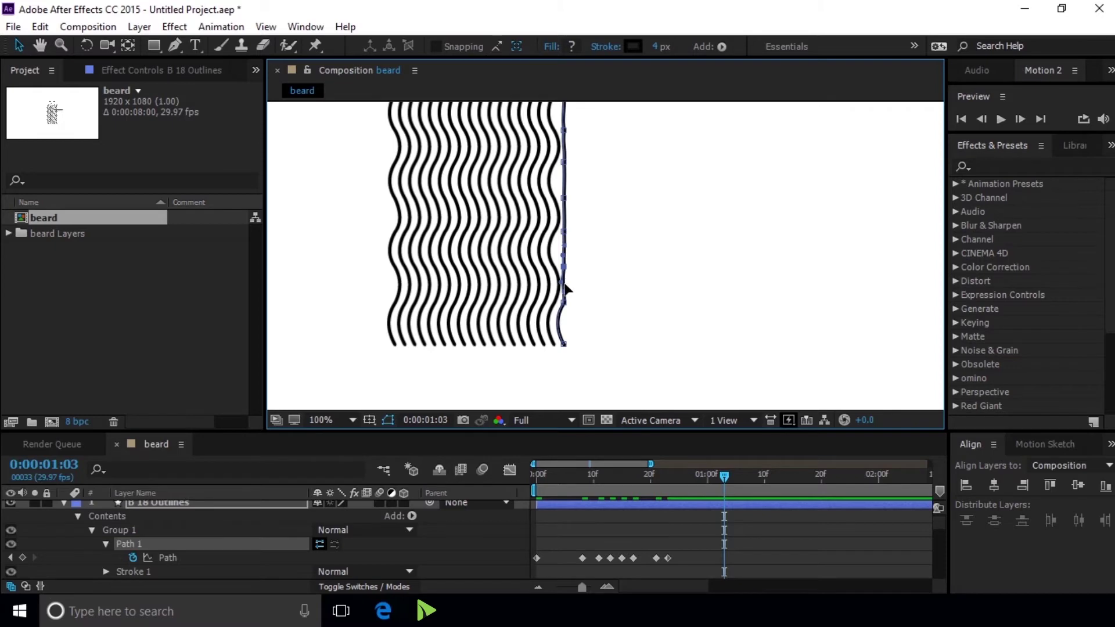
drag(562, 284, 566, 289)
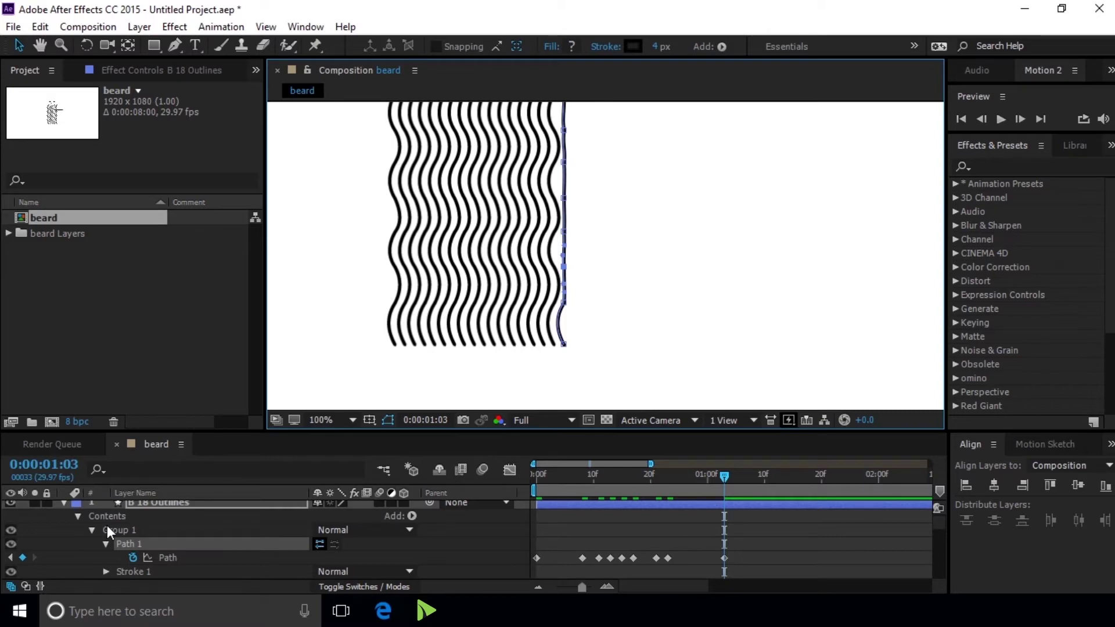
- At 0:00:01:11, swing the strand's tail down and right and smooth its curve
key(Page_Down)
key(Page_Down)
key(Page_Down)
key(Page_Down)
key(Page_Down)
key(Page_Down)
key(Page_Down)
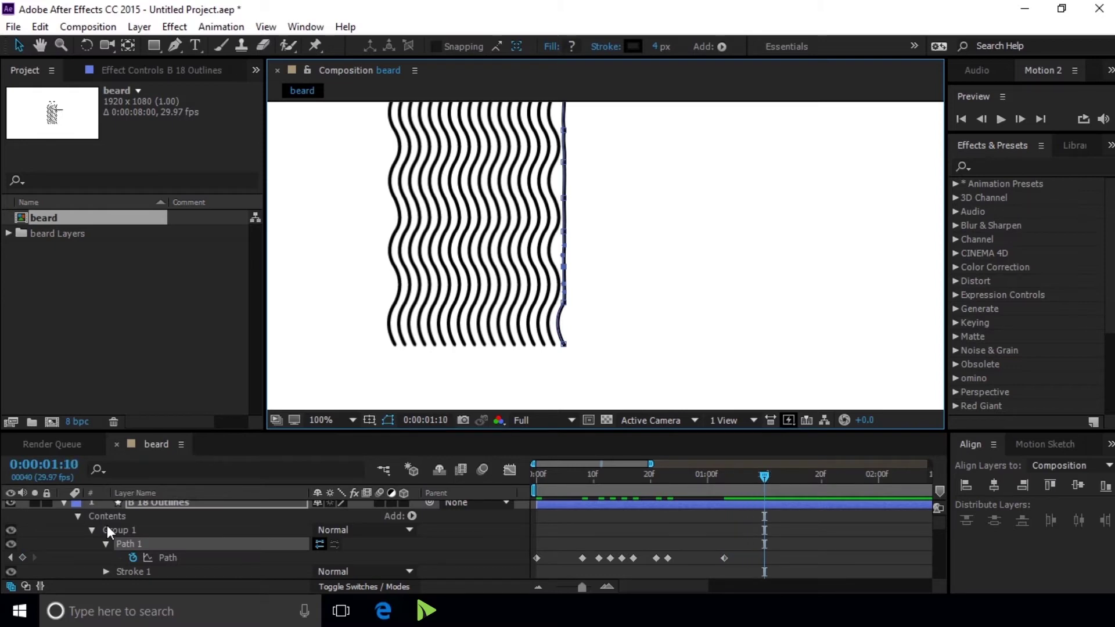
key(Page_Down)
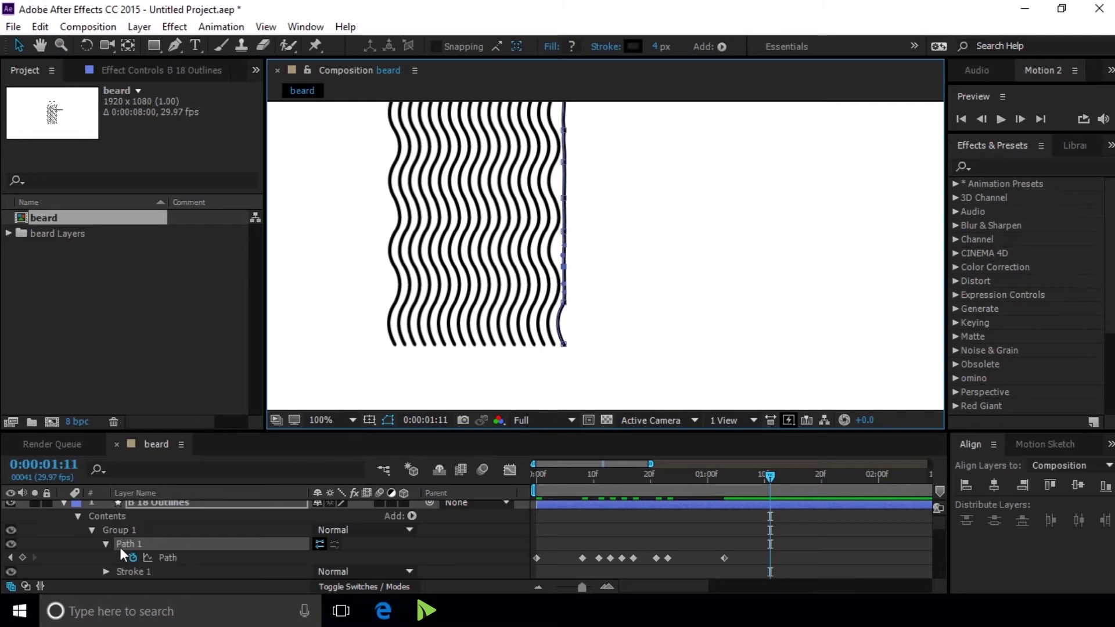
mouse_move(563, 344)
mouse_down()
mouse_move(600, 380)
mouse_move(580, 377)
mouse_up()
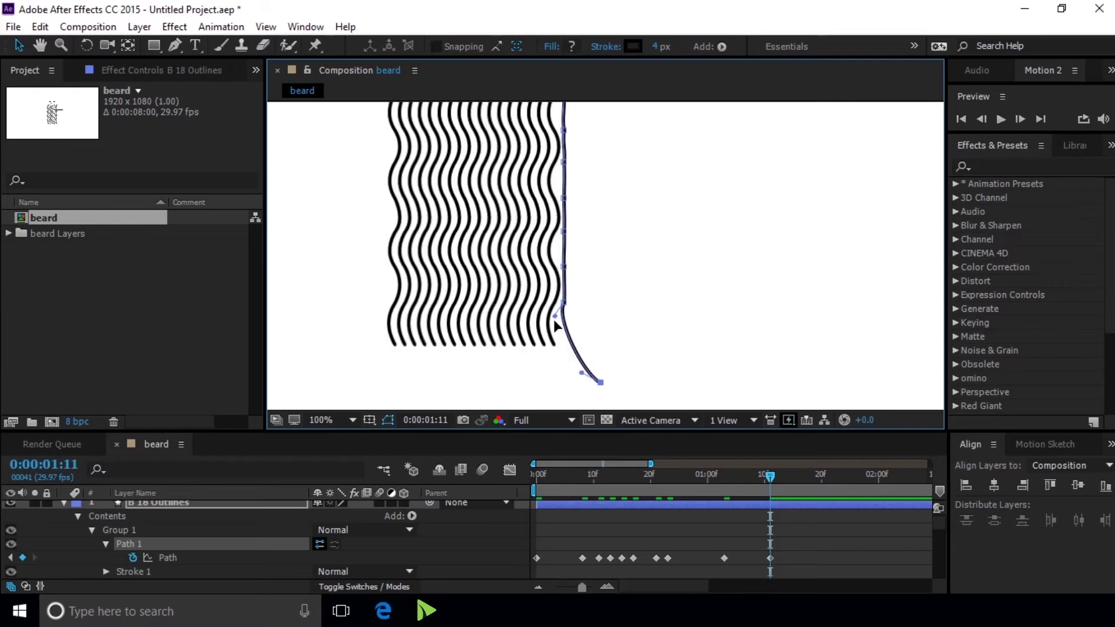
drag(554, 317, 563, 335)
drag(600, 383, 601, 383)
- Paste the first Path keyframe's wavy shape as a new keyframe at 0:00:01:21
key(shift+Page_Down)
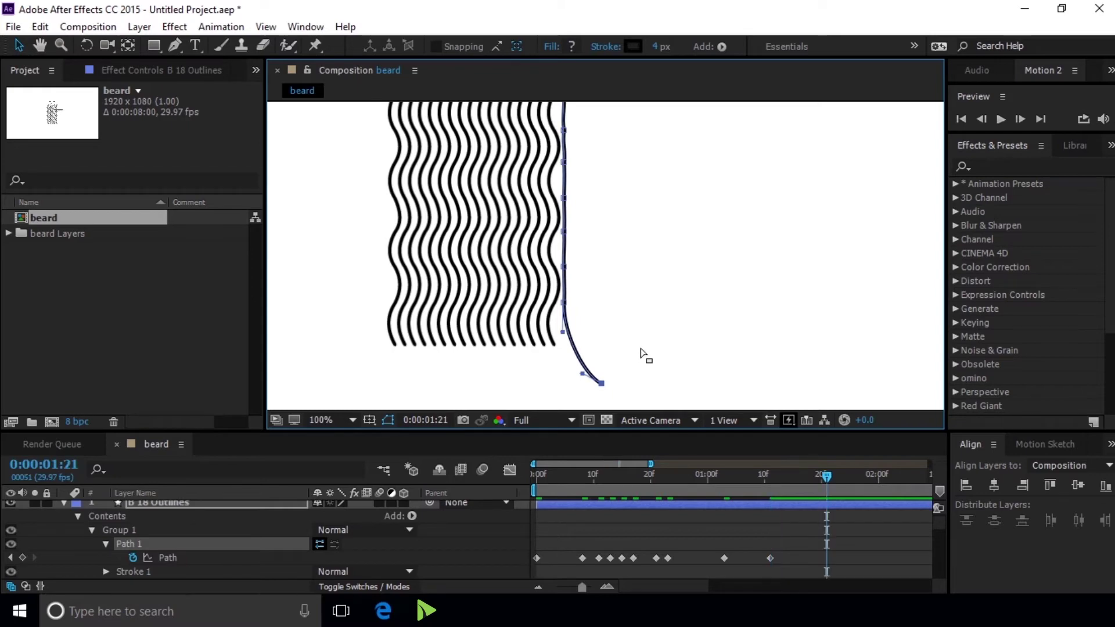
click(537, 558)
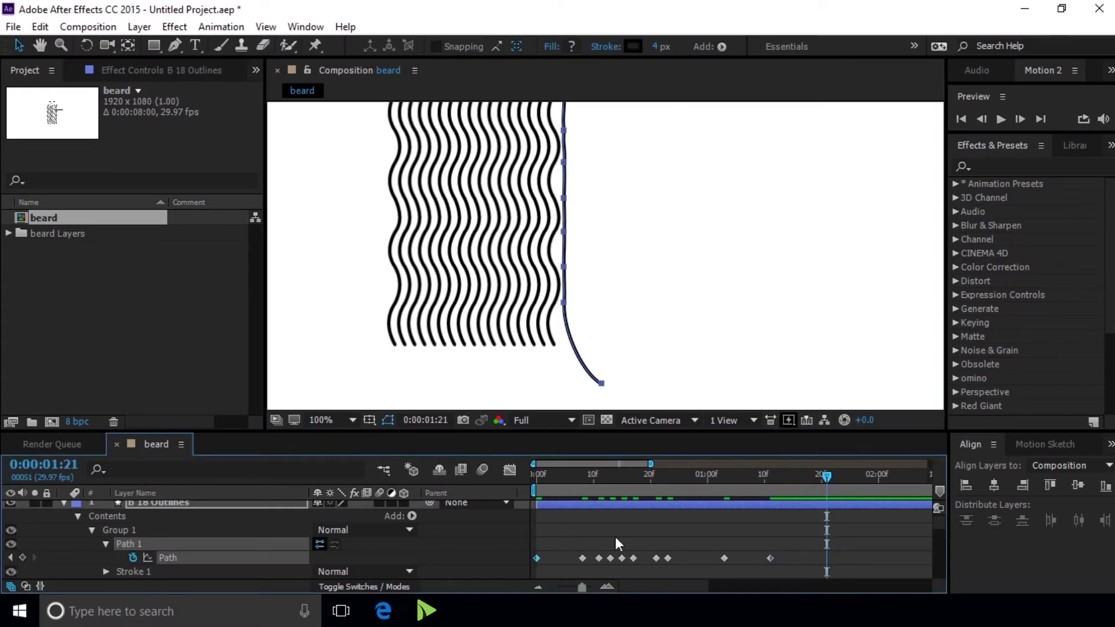
key(ctrl+v)
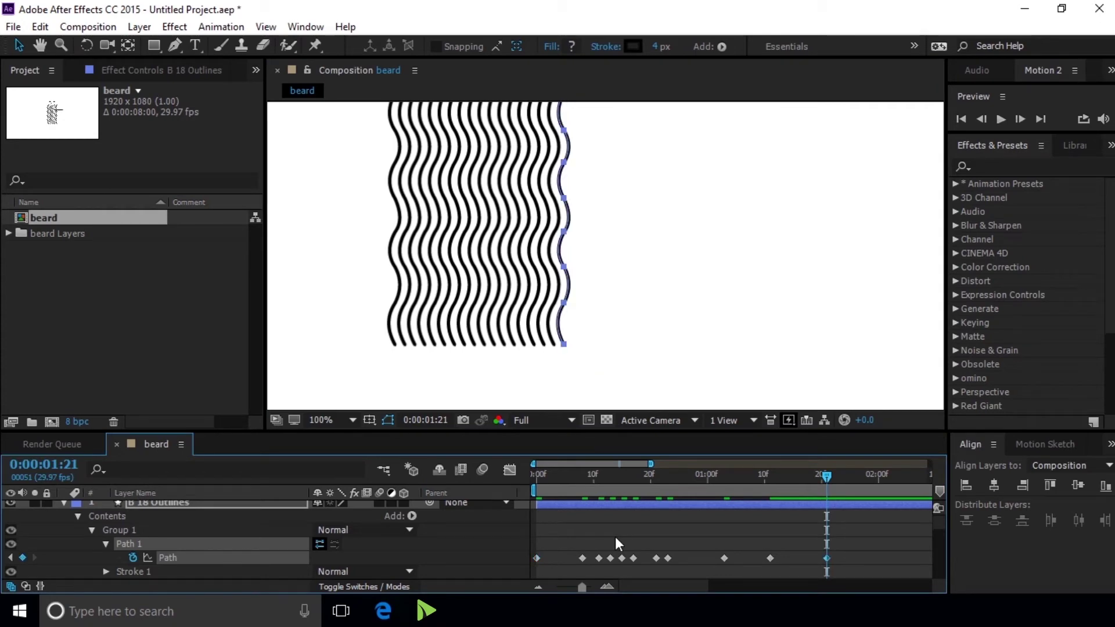
key(comma)
key(comma)
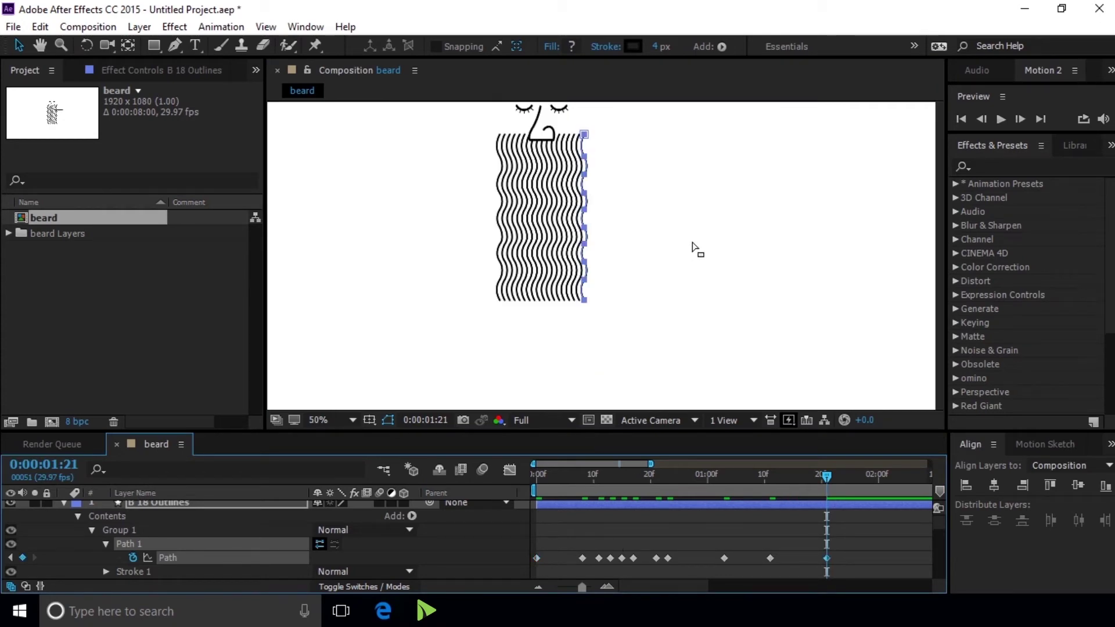
- Deselect the strand's points and layer, then scrub back through the combing animation
click(21, 43)
key(comma)
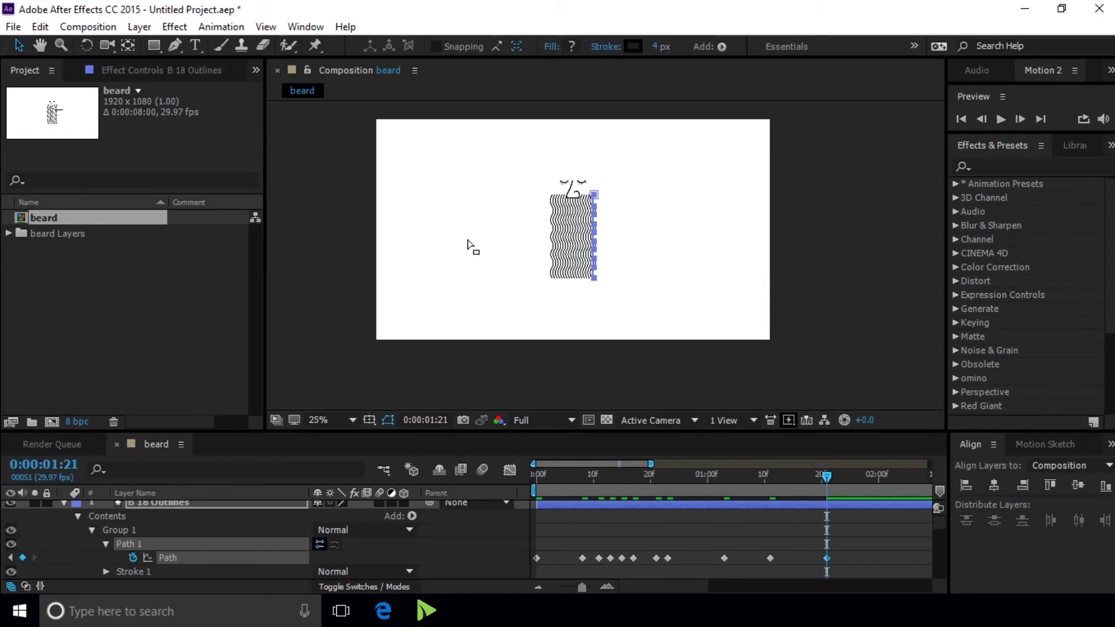
click(870, 219)
click(865, 211)
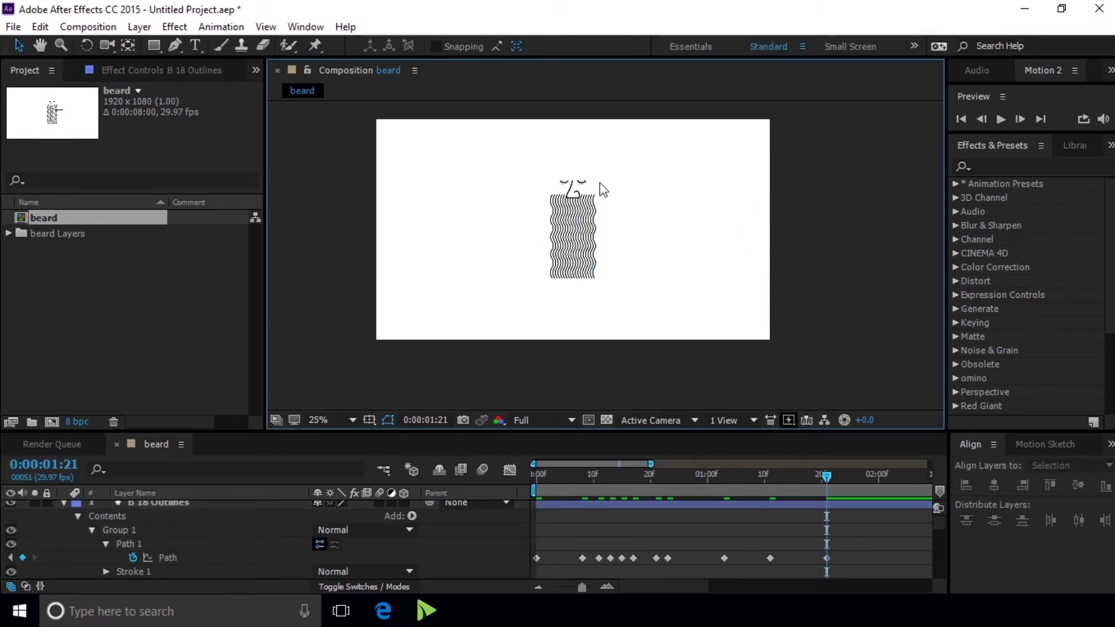
scroll(602, 187, up, 1)
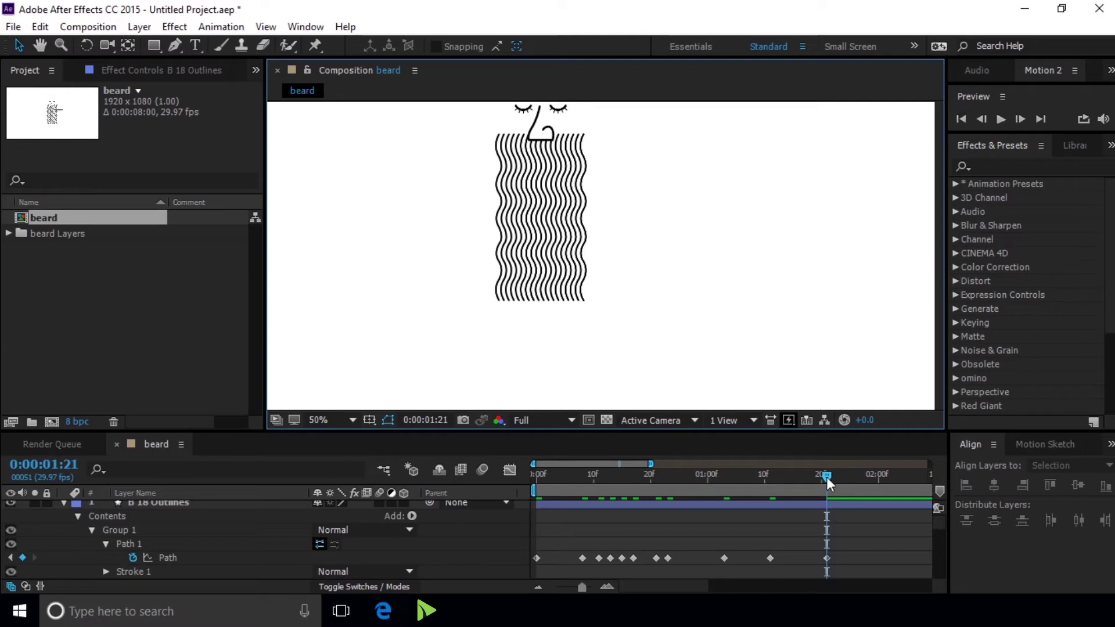
mouse_move(826, 475)
mouse_down()
mouse_move(575, 488)
mouse_move(870, 504)
mouse_move(539, 498)
mouse_up()
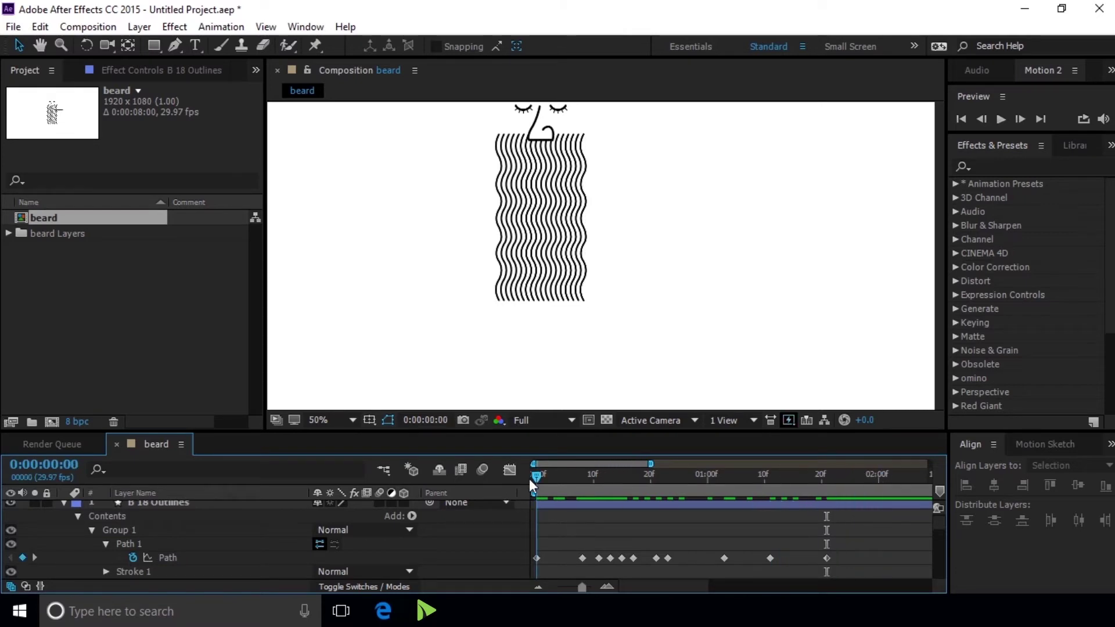
- Preview the combing animation and zoom the timeline out to all eight seconds
click(1001, 119)
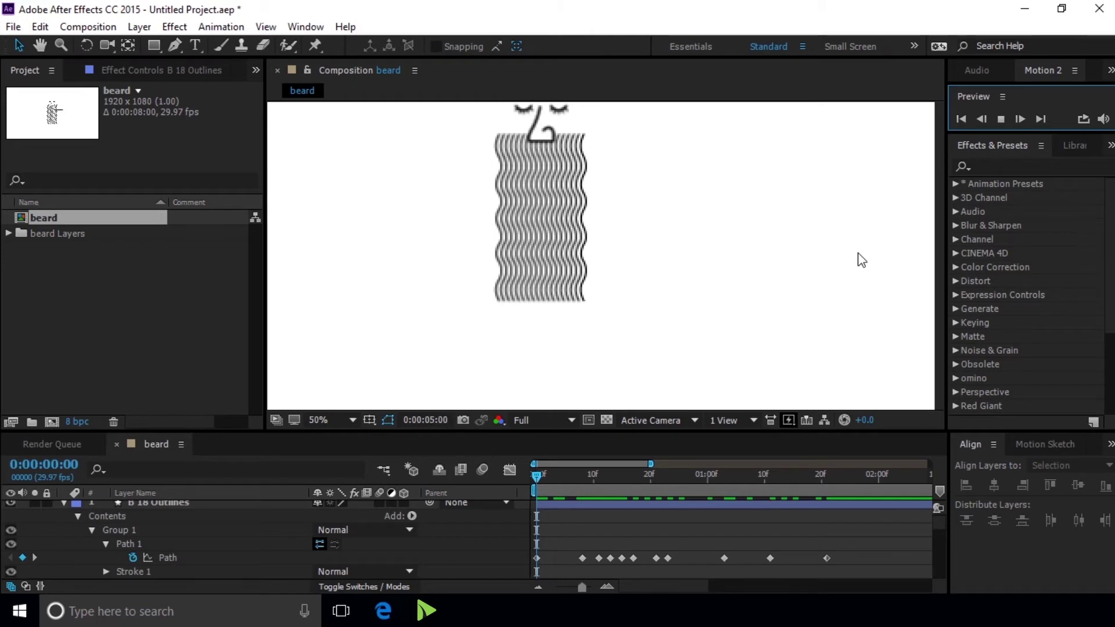
click(1002, 119)
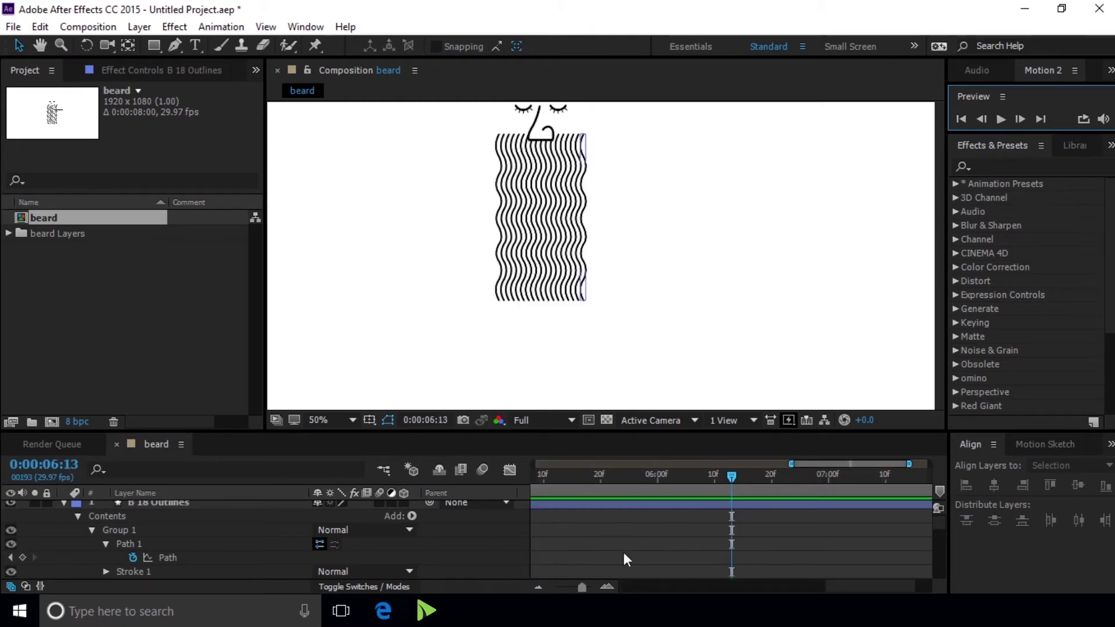
drag(582, 587, 555, 588)
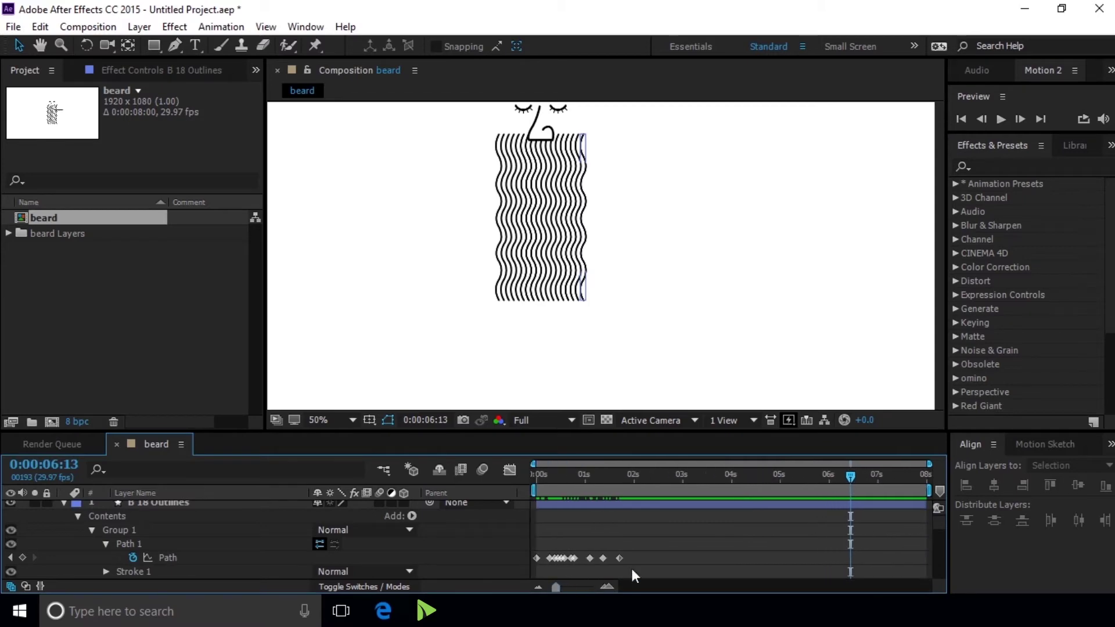
- End the work area at 0:00:03:01
drag(850, 478, 523, 476)
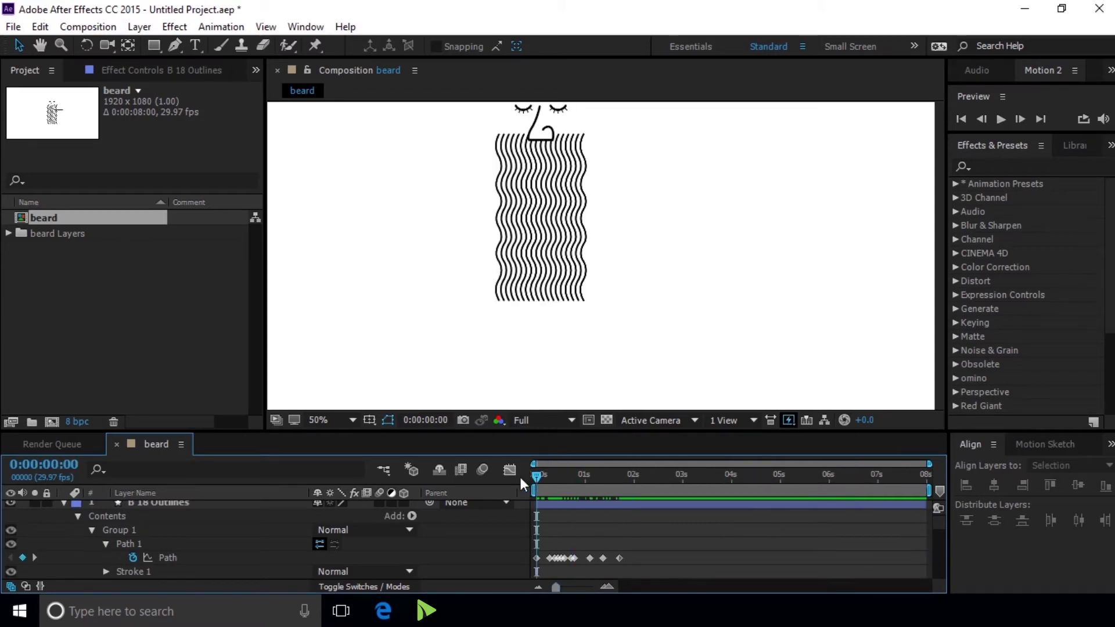
drag(540, 477, 686, 475)
key(n)
- Play the shortened work area from the first frame, then zoom the timeline in on the keyframes
click(966, 120)
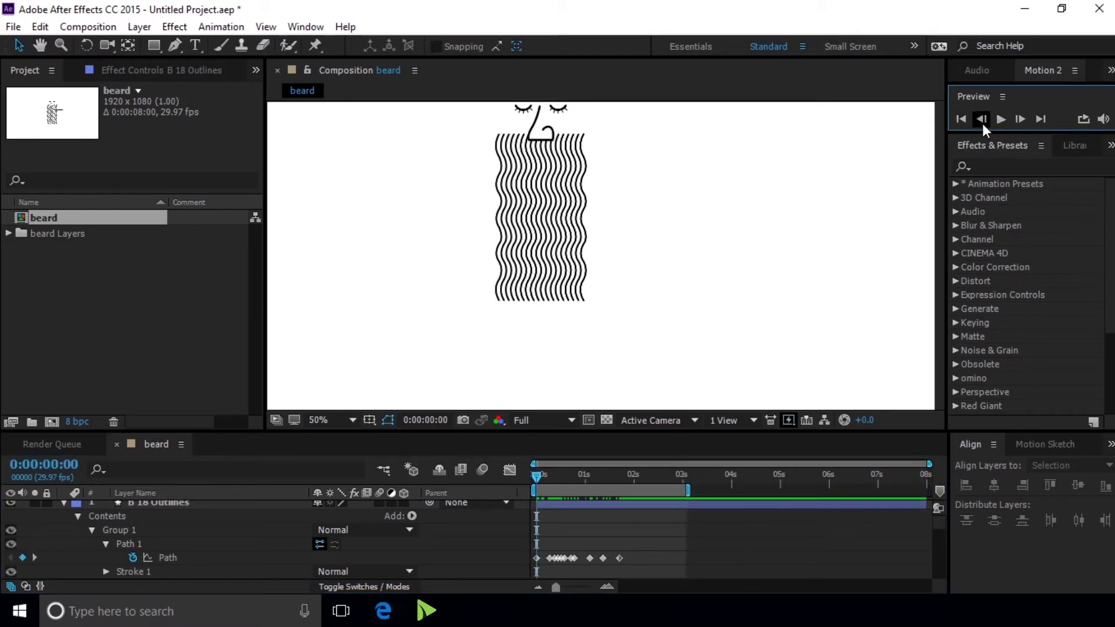
click(999, 120)
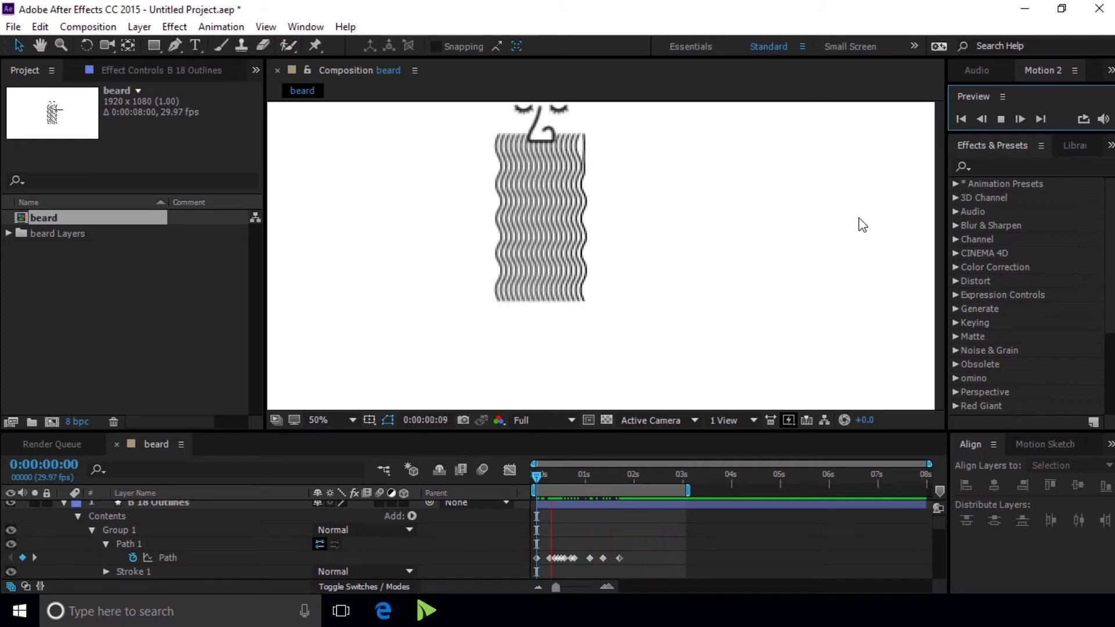
click(1020, 119)
key(period)
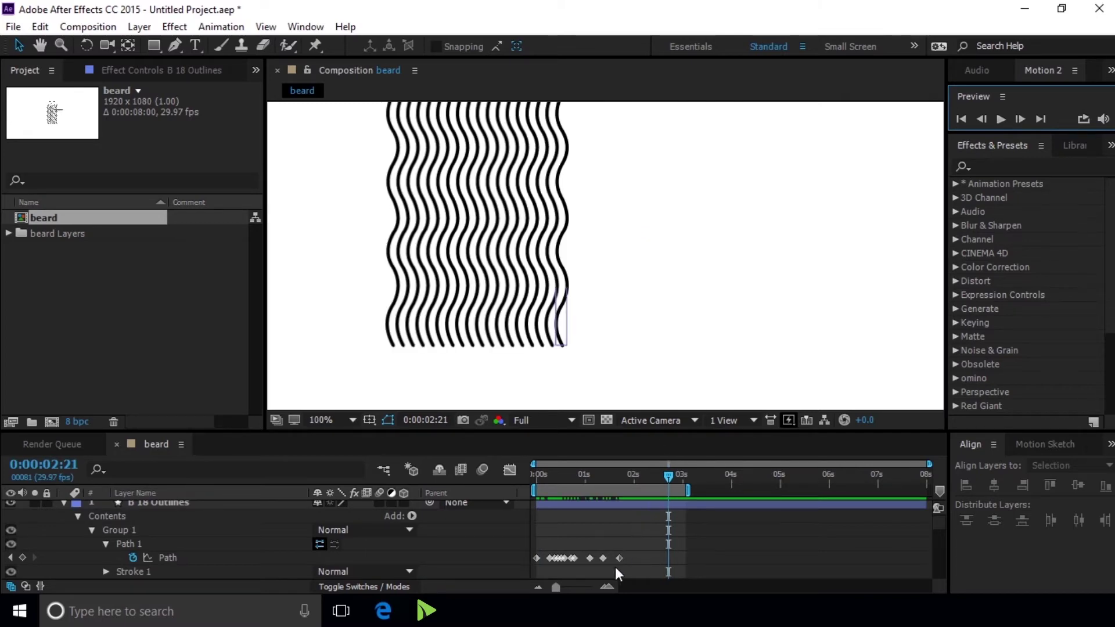
drag(556, 587, 577, 588)
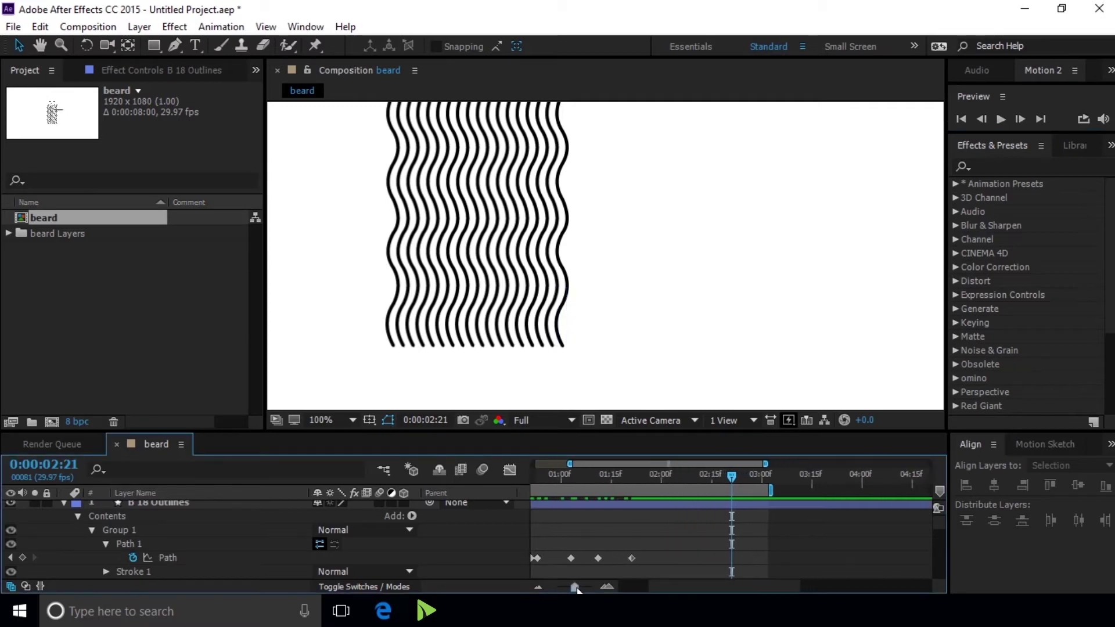
- Apply Easy Ease to the first selected pair of Path keyframes
scroll(662, 566, left, 2)
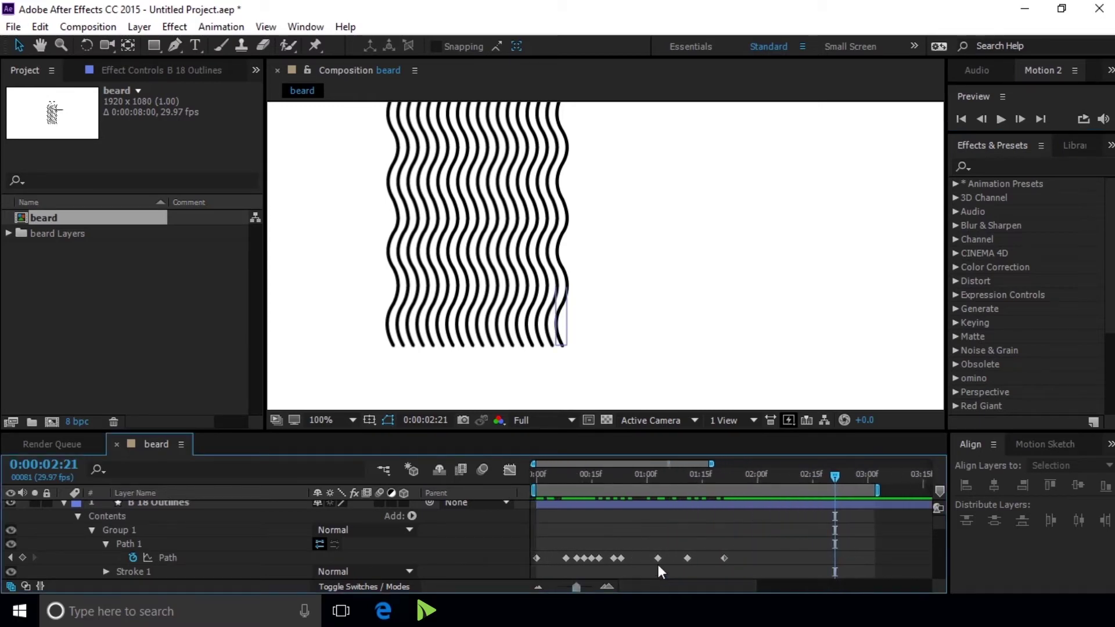
drag(668, 545, 619, 569)
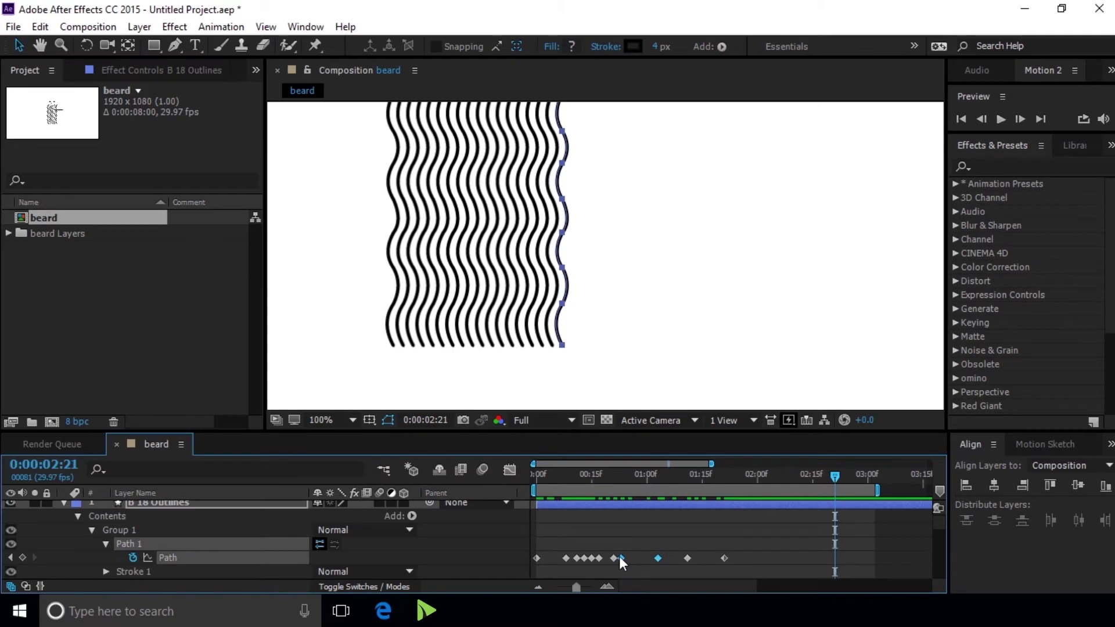
right_click(621, 558)
mouse_move(657, 549)
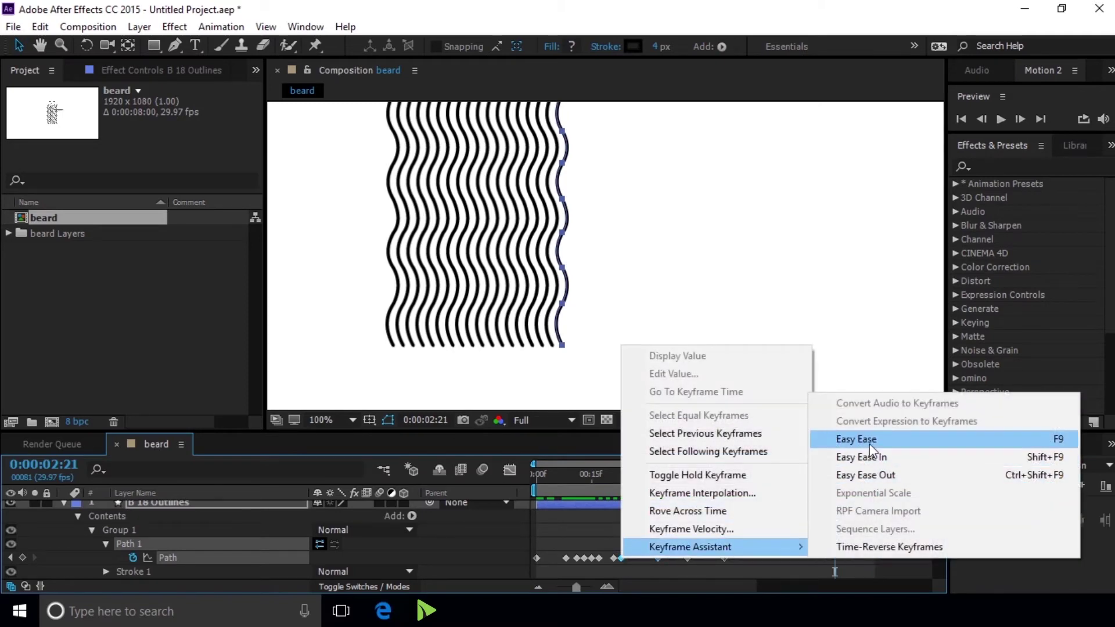
click(859, 440)
- Apply Easy Ease In to the last two Path keyframes and return to the start
drag(747, 542, 677, 569)
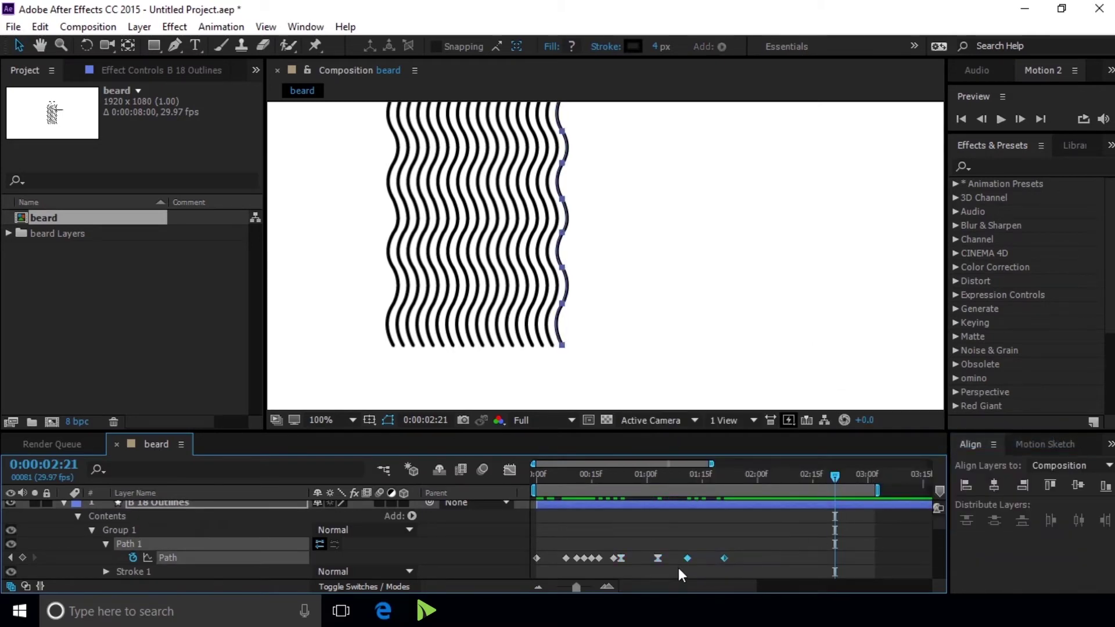
right_click(690, 557)
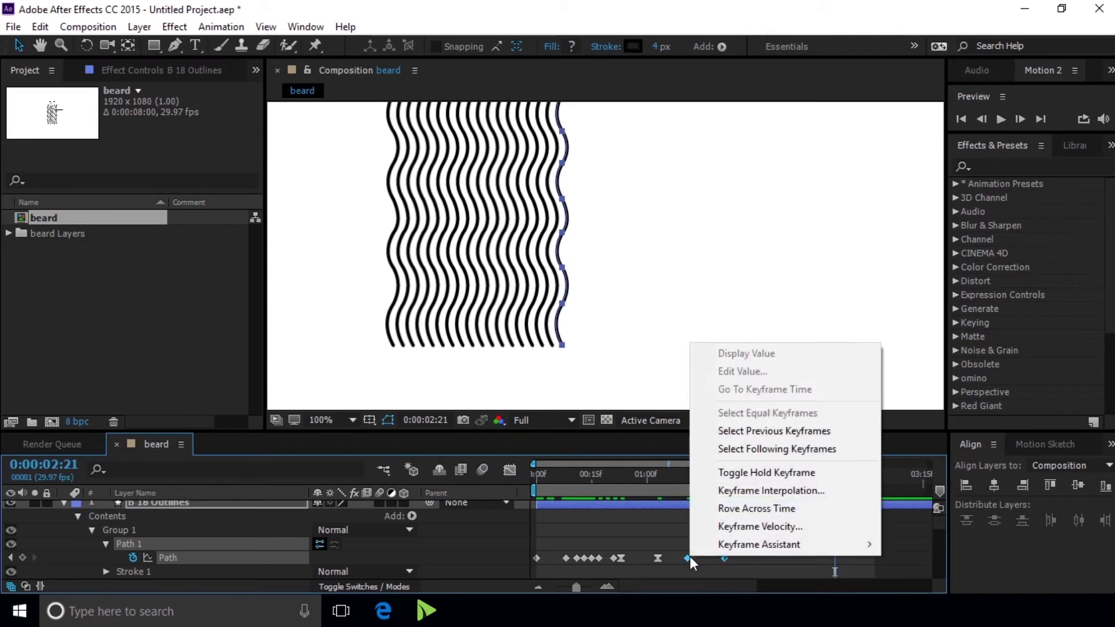
mouse_move(743, 542)
click(494, 454)
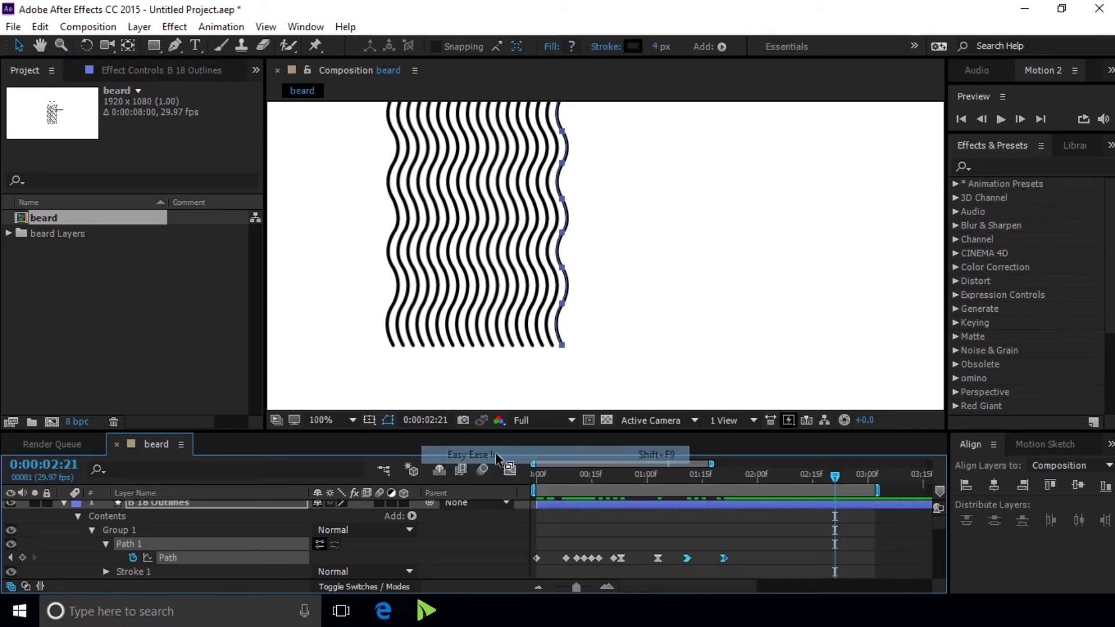
click(962, 119)
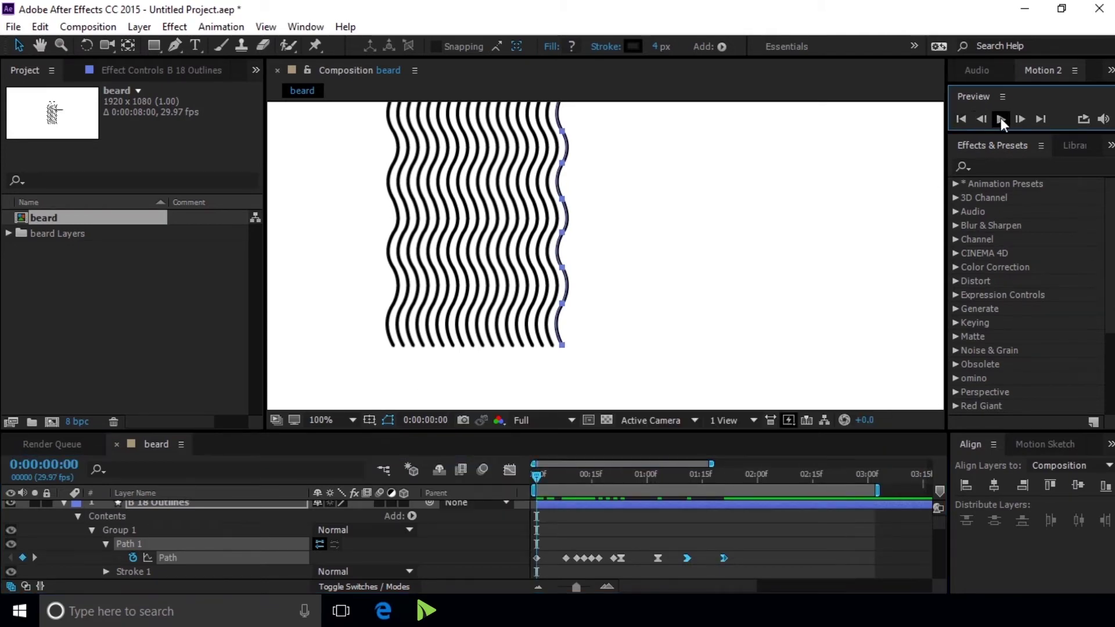
- Play the eased strand animation from 0:00 and stop it at 0:00:02:02
click(1000, 119)
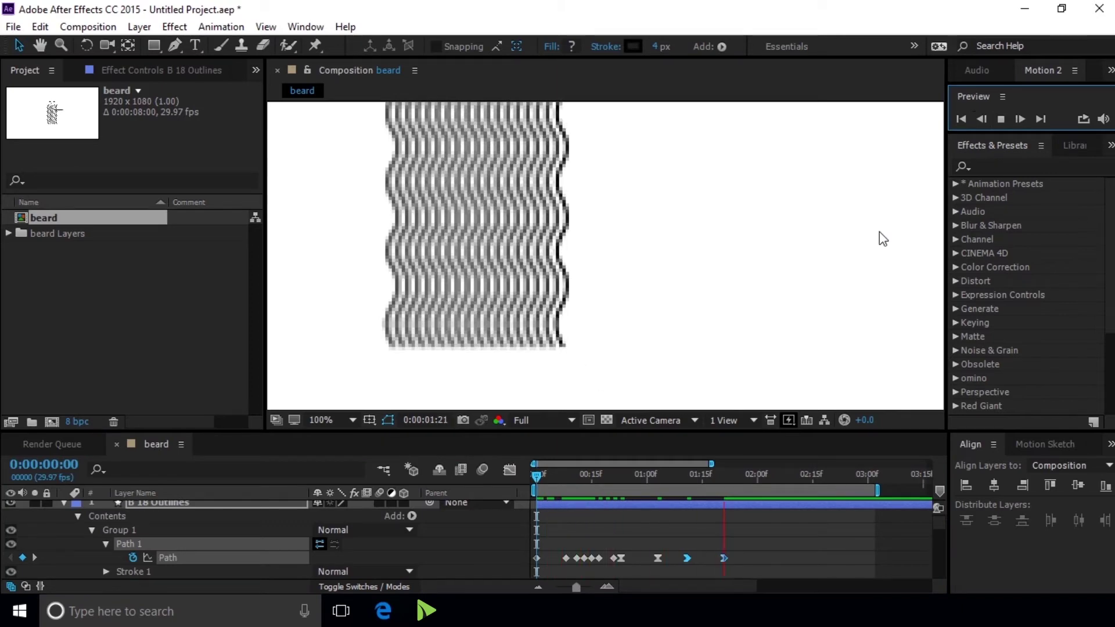
click(1002, 118)
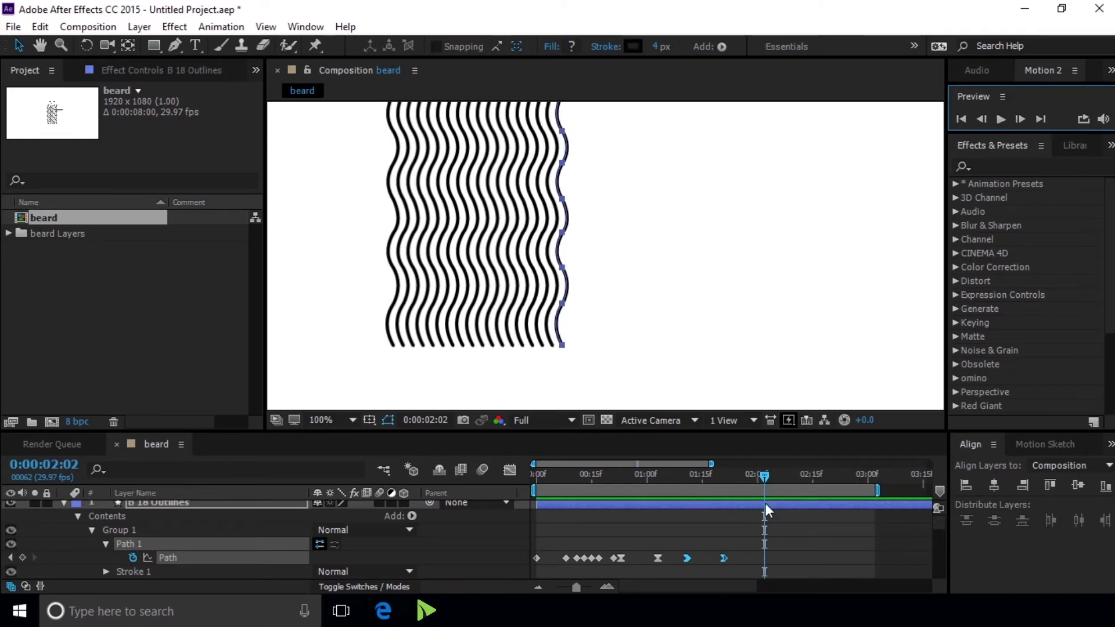
scroll(166, 522, up, 1)
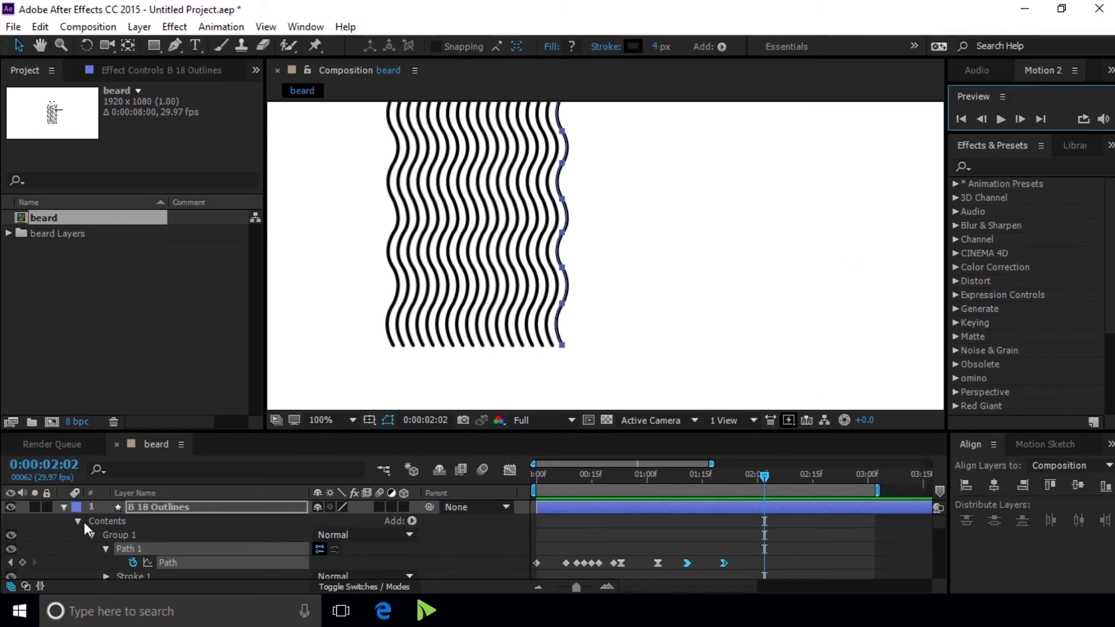
- Collapse B 18 Outlines, enlarge the timeline, and turn off the eye switches of strands B 17 through B 11
click(63, 507)
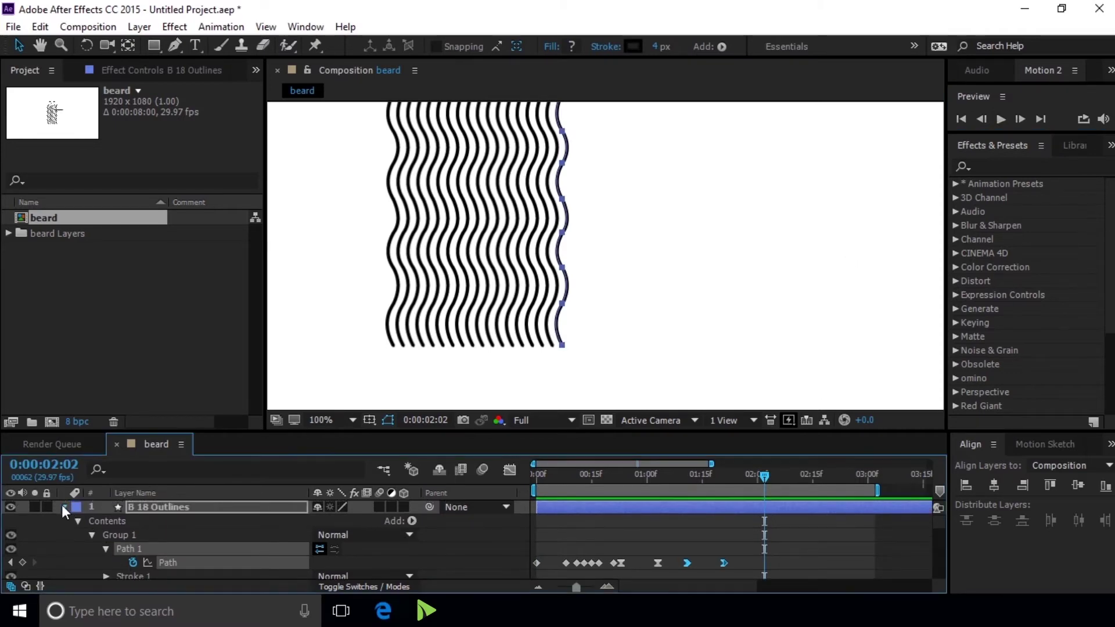
click(158, 506)
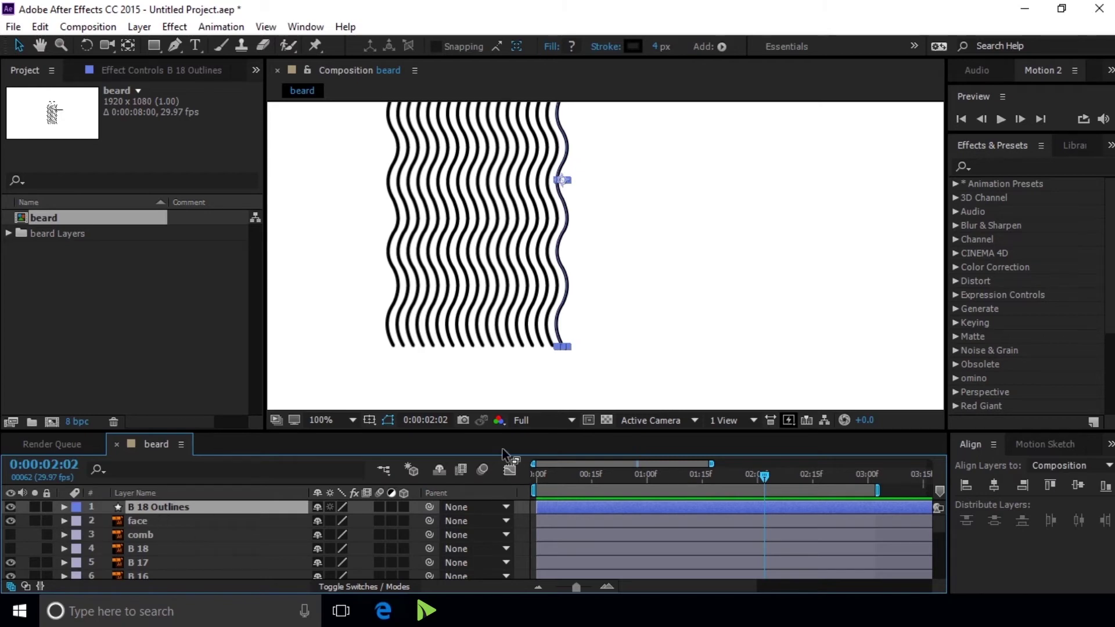
drag(521, 431, 523, 341)
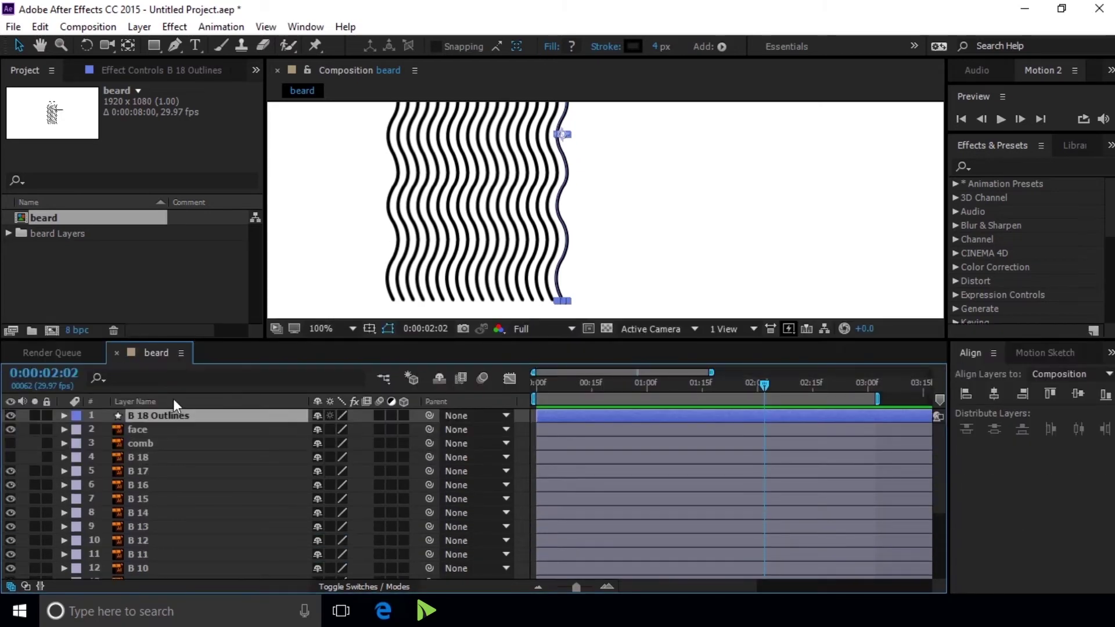
click(11, 472)
drag(11, 484, 11, 558)
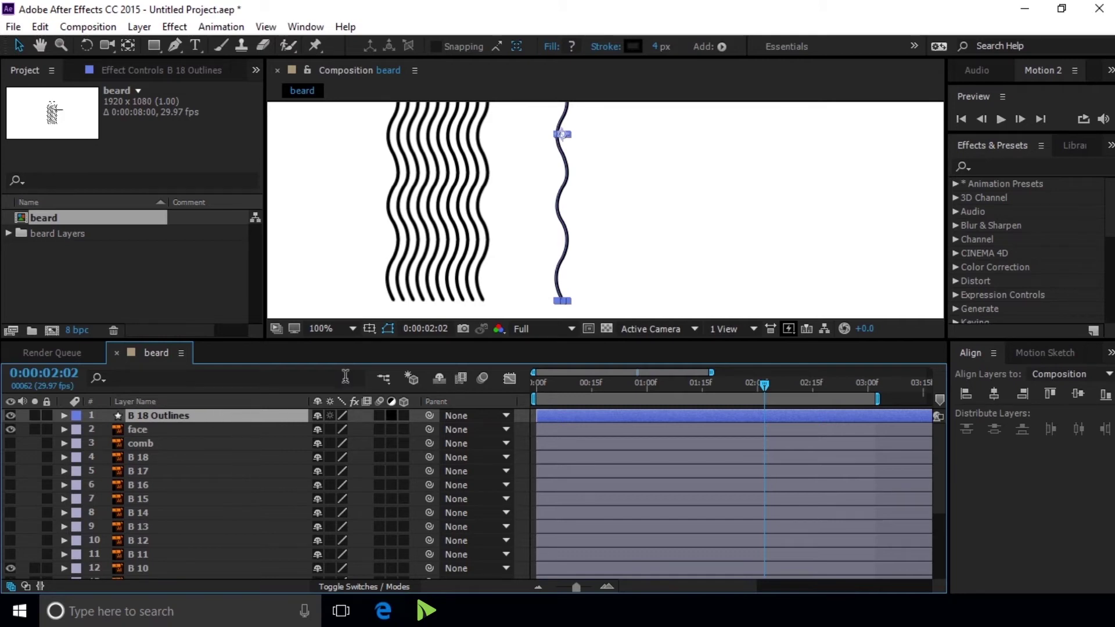
click(41, 30)
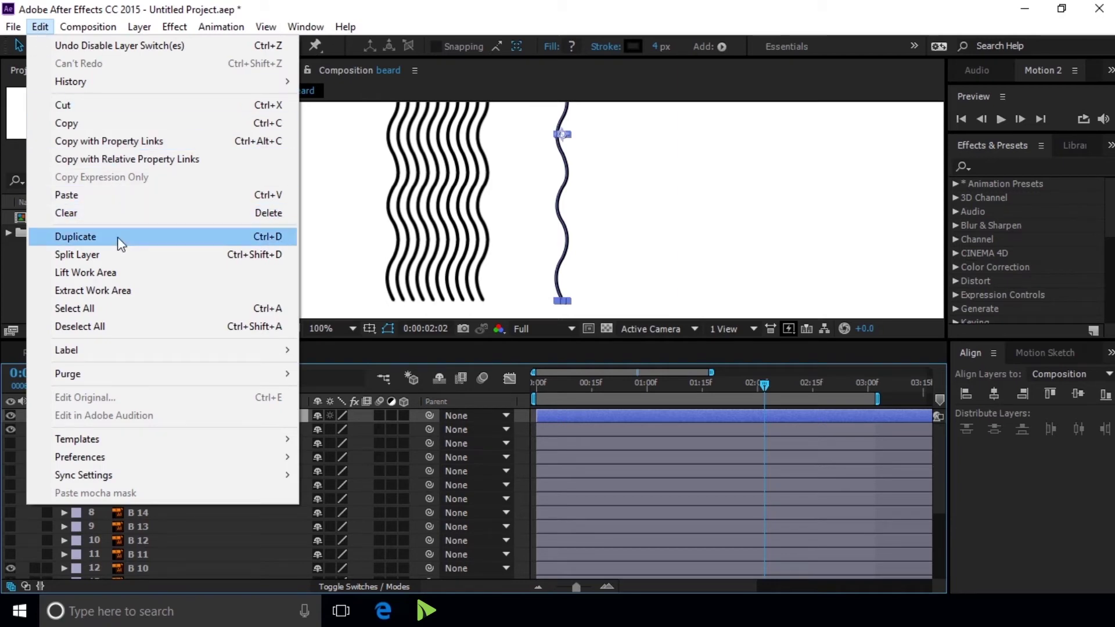
- Duplicate B 18 Outlines and nudge the copy to the left
click(117, 237)
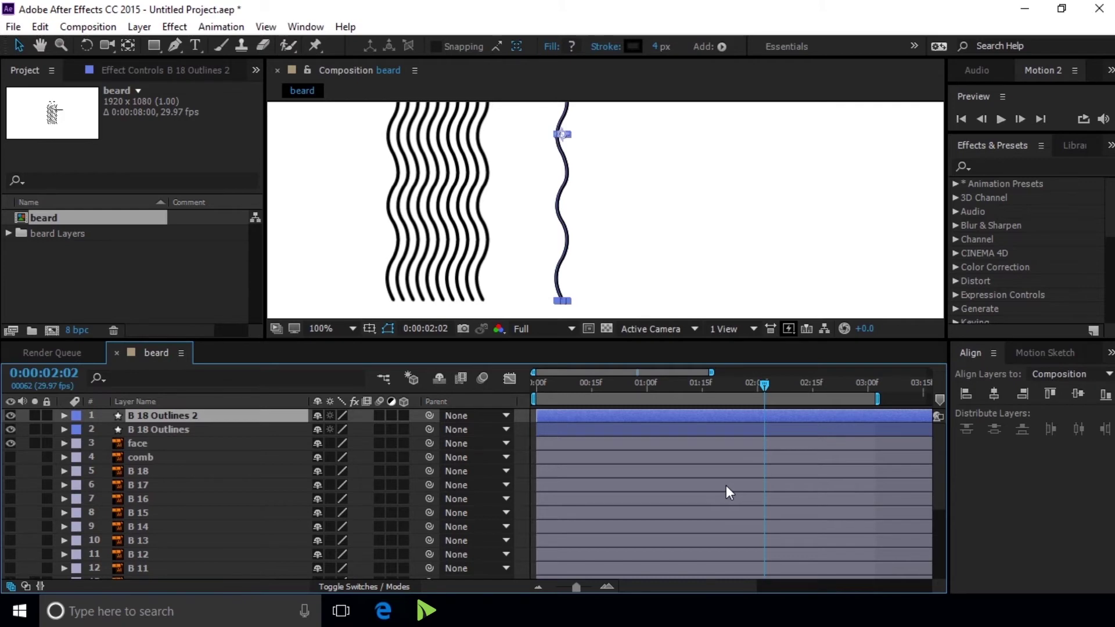
key(shift+Left)
key(Return)
key(Left)
key(Left)
key(Left)
key(Left)
key(period)
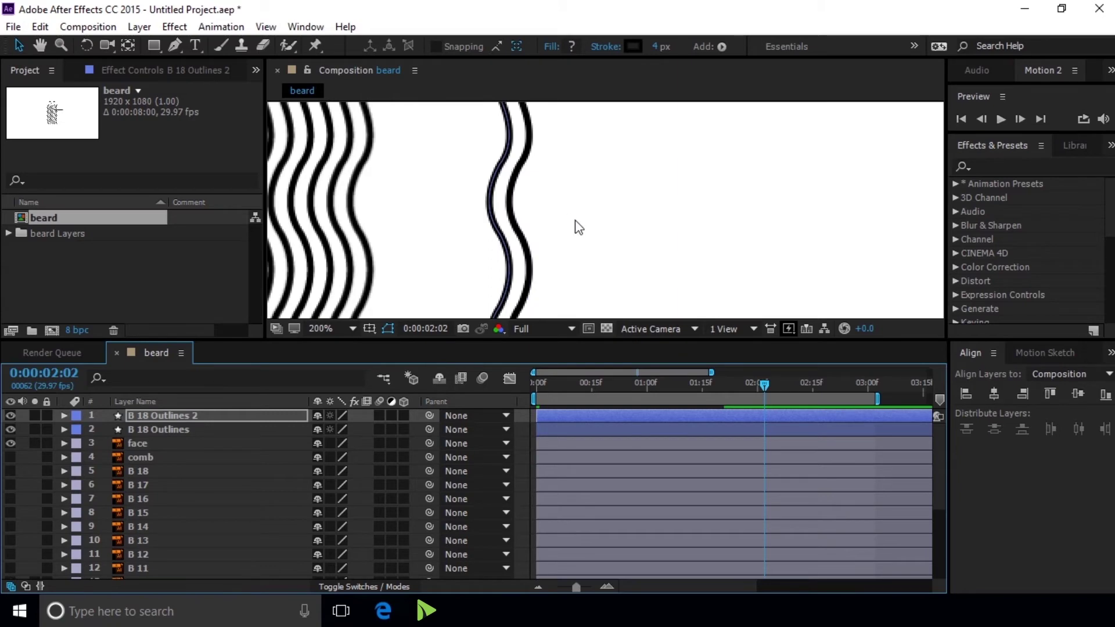
- Create B 18 Outlines 3 and shift it further left
key(ctrl+d)
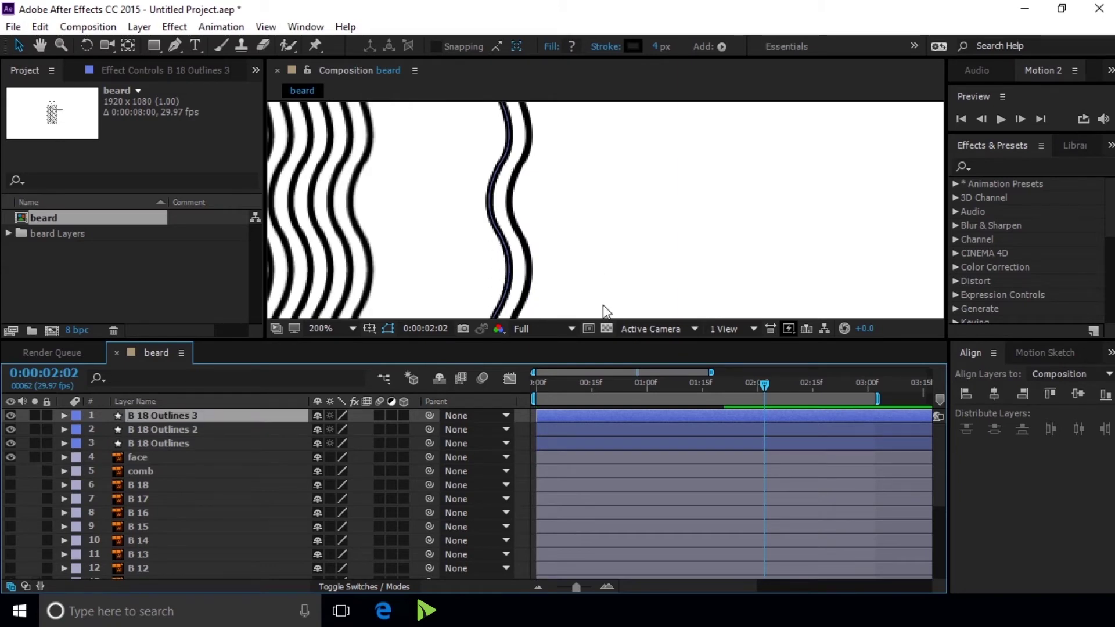
key(shift+Left)
key(Return)
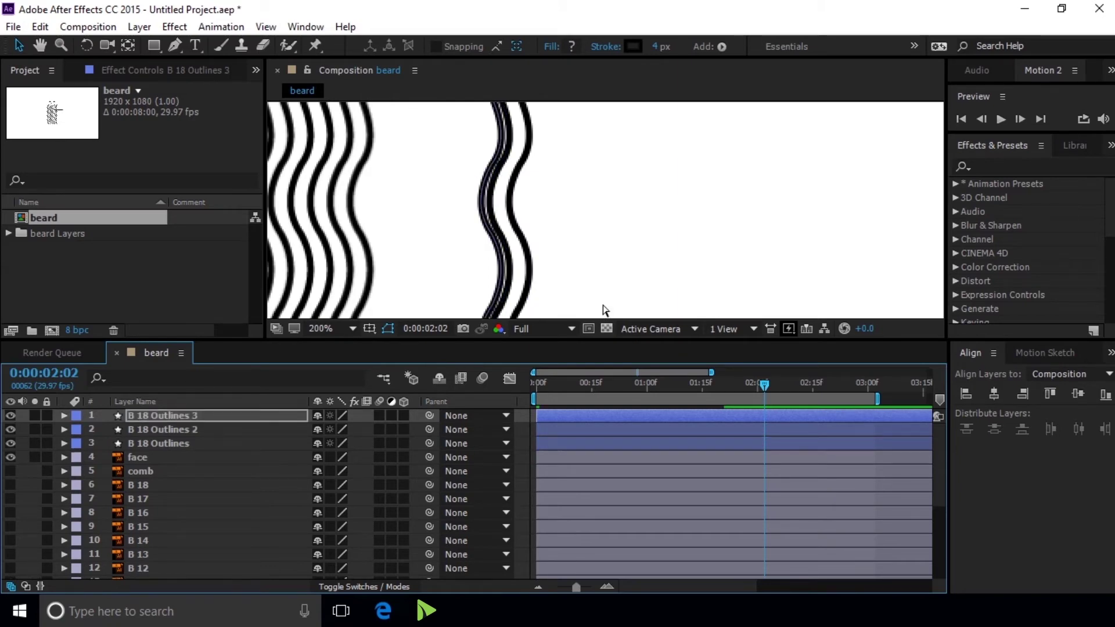
key(Return)
key(comma)
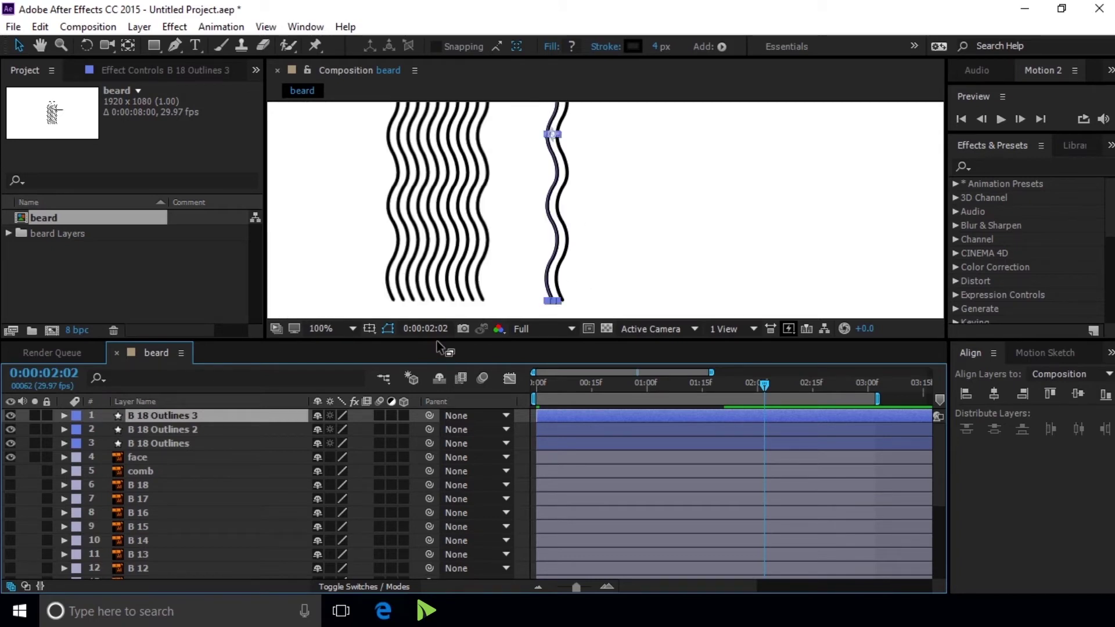
key(shift+Left)
key(Return)
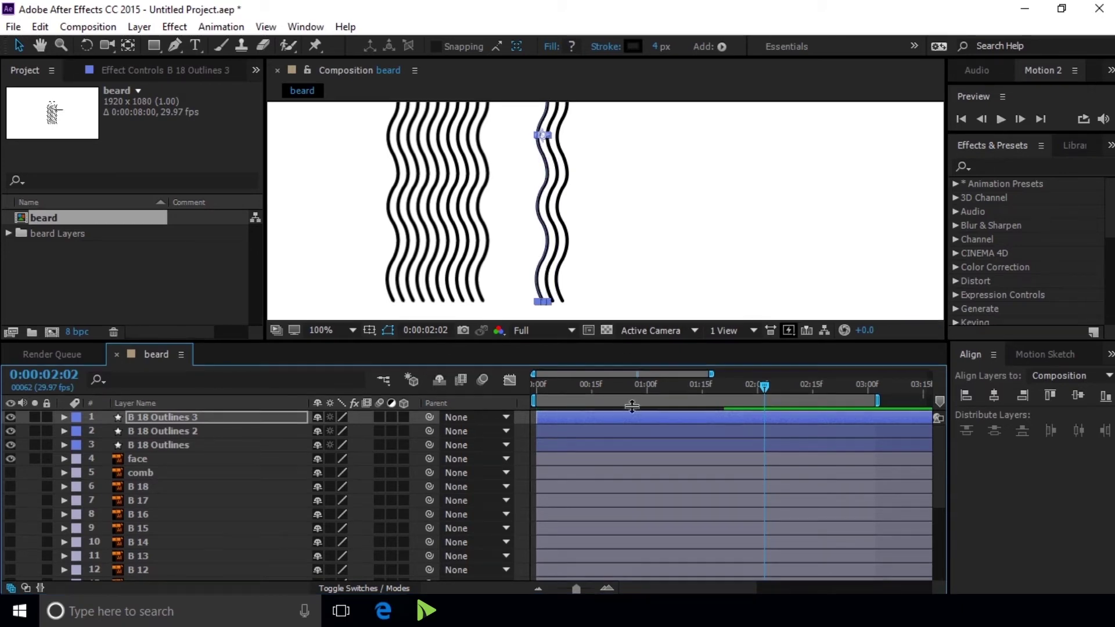
drag(622, 338, 633, 443)
key(comma)
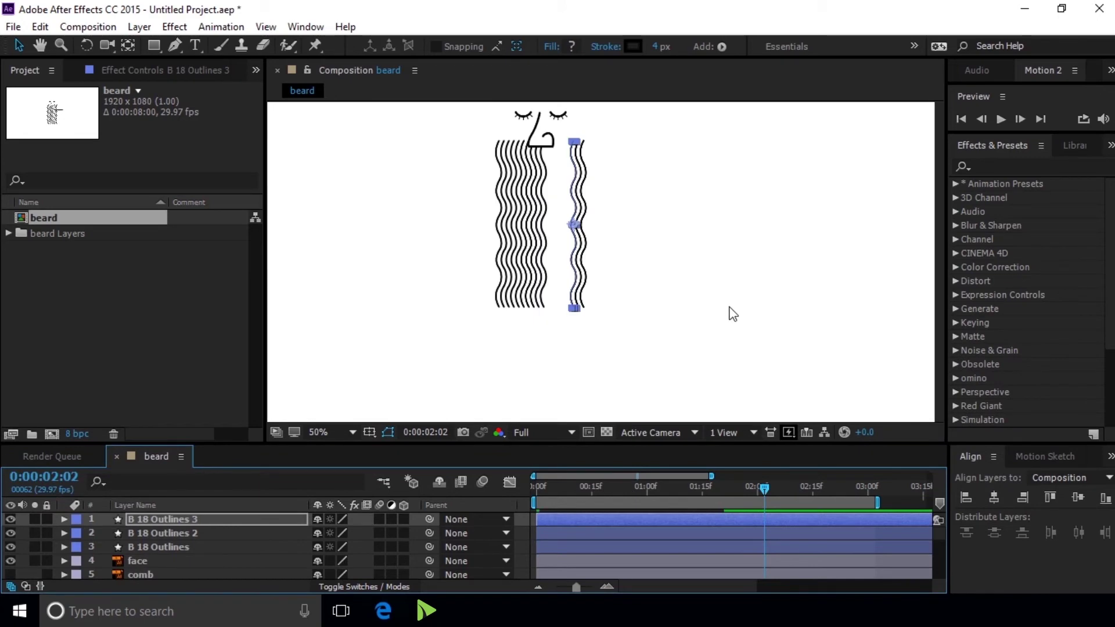
key(period)
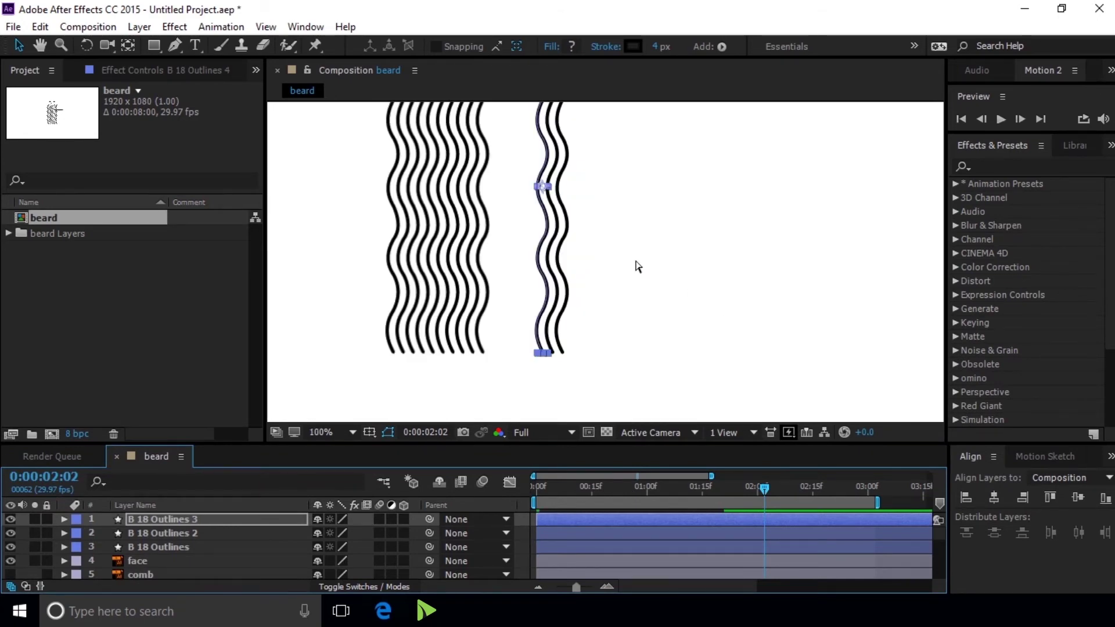
- Create B 18 Outlines 4 and 5, each shifted further left
key(ctrl+d)
key(shift+Left)
key(Left)
key(Left)
key(Left)
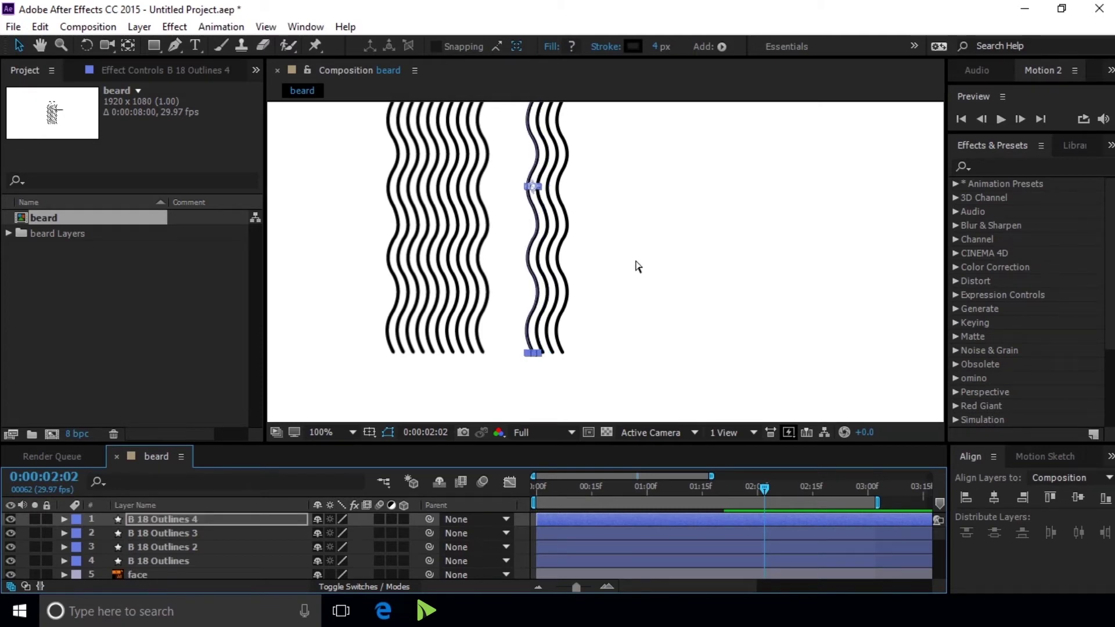
key(ctrl+d)
key(shift+Left)
key(Left)
key(Left)
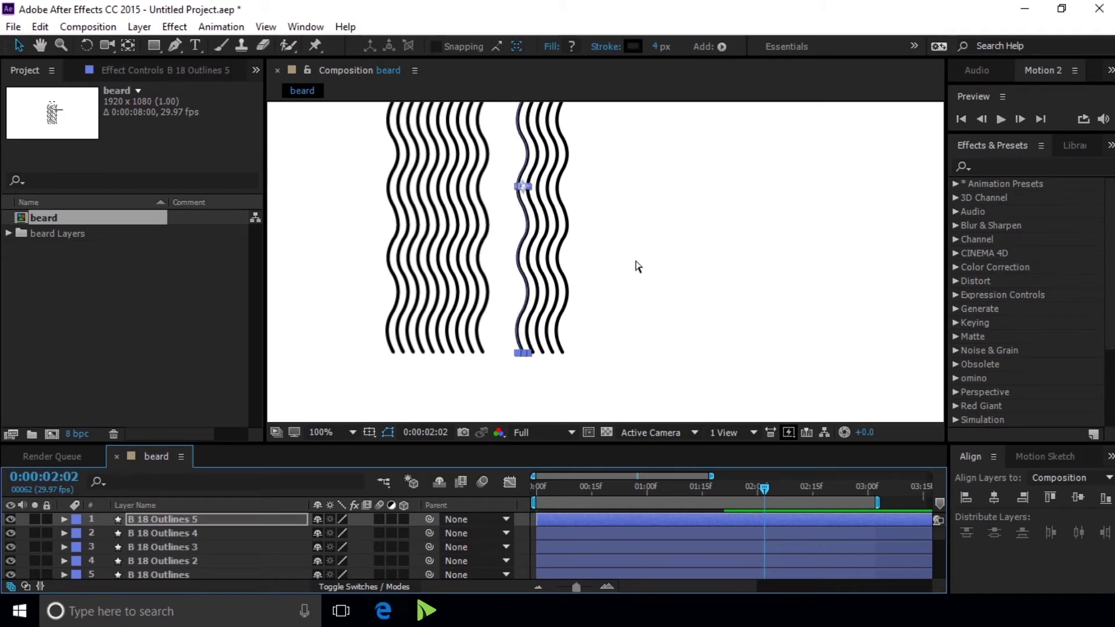
- Create B 18 Outlines 6, 7 and 8, each nudged further left to fill the gap
key(ctrl+d)
key(shift+Left)
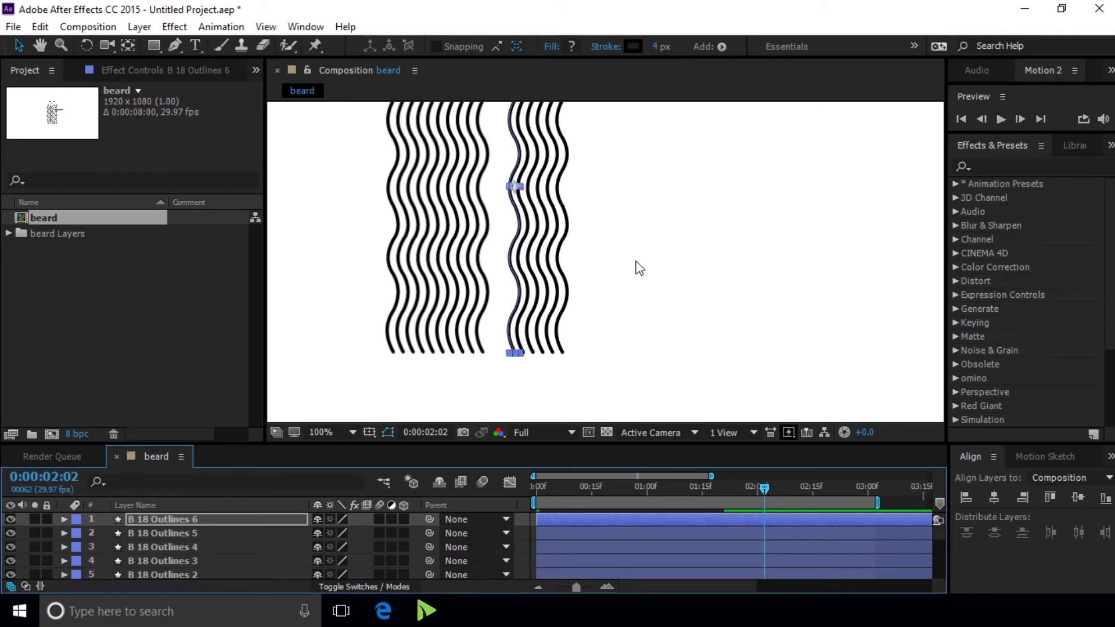
key(Left)
key(Left)
key(Left)
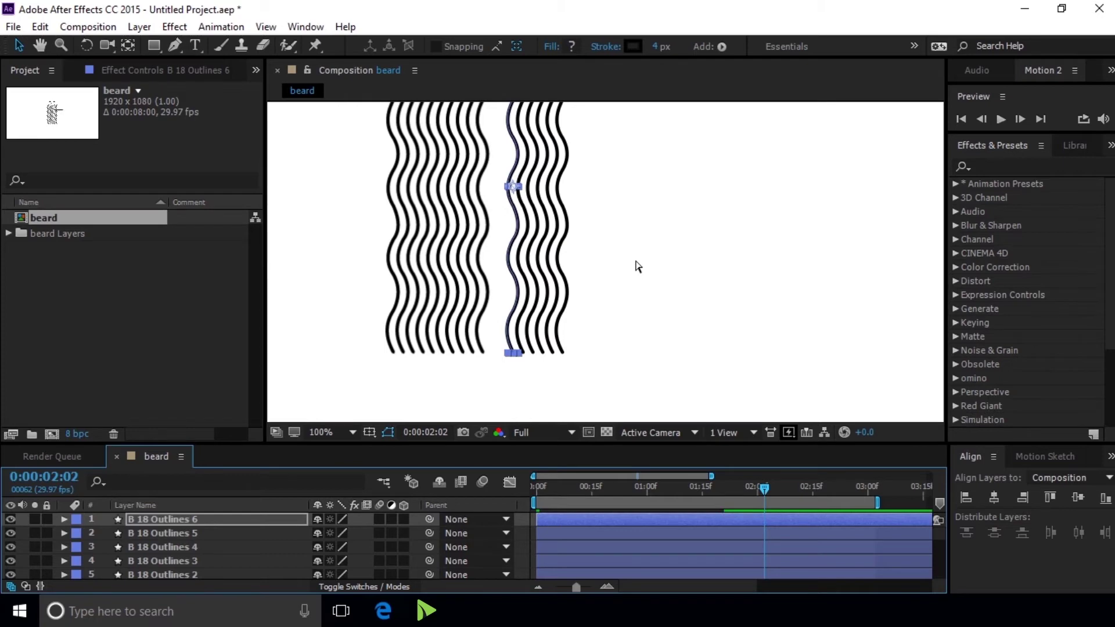
key(ctrl+d)
key(shift+Left)
key(Left)
key(Left)
key(Left)
key(Left)
key(Left)
key(Left)
key(Left)
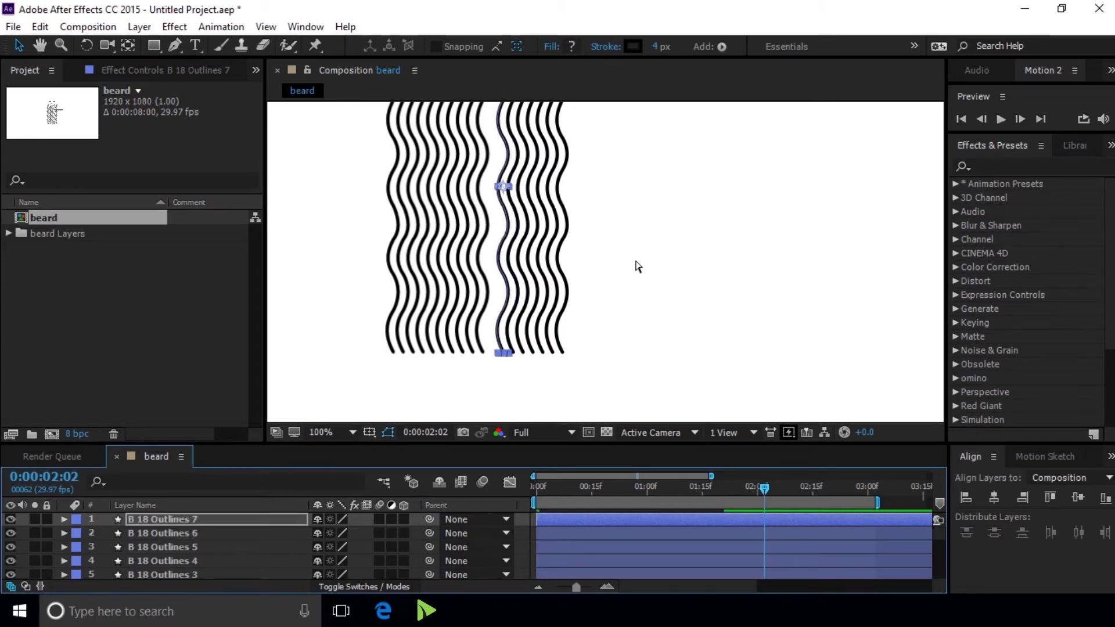
key(ctrl+d)
key(shift+Left)
key(Left)
key(Left)
key(Left)
key(Left)
key(Left)
key(Left)
key(Left)
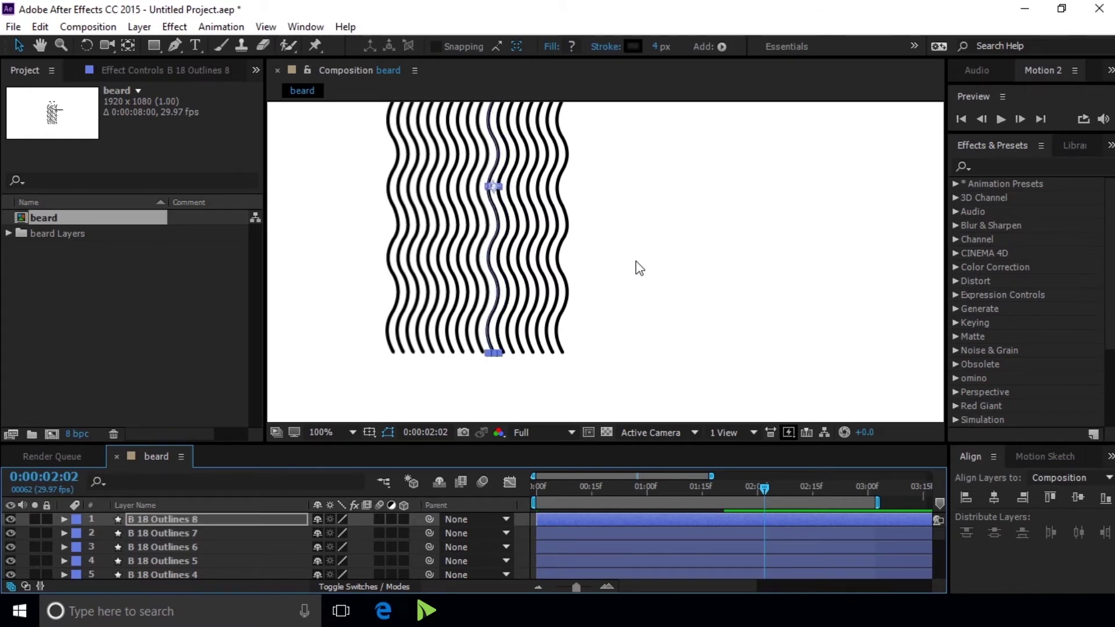
key(comma)
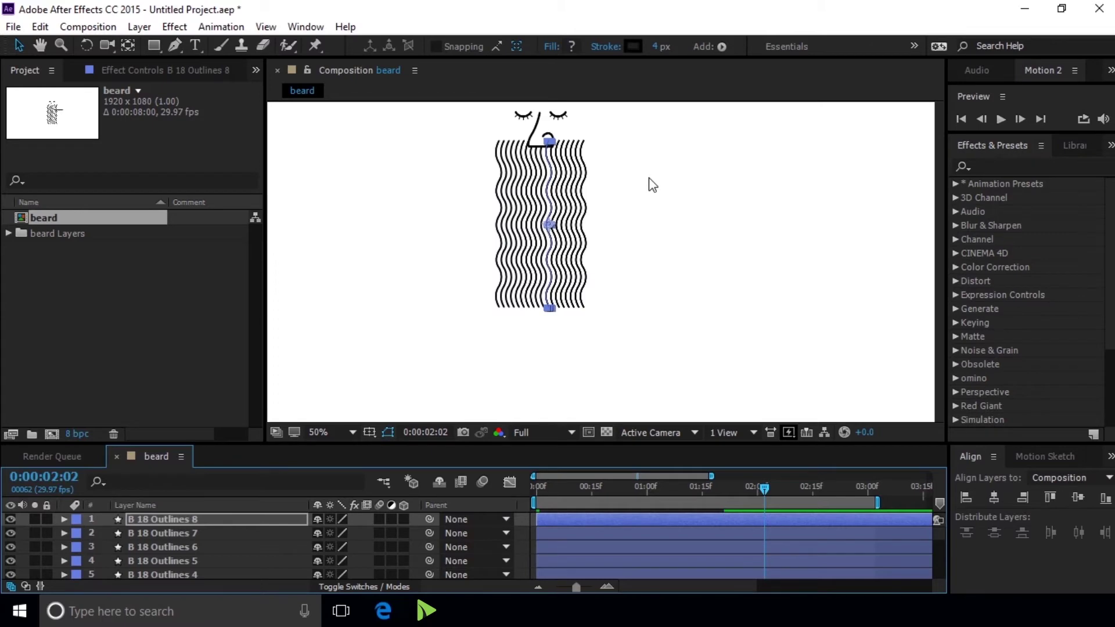
- Play the full beard animation from the start, stopping at 0:00:01:26
click(962, 120)
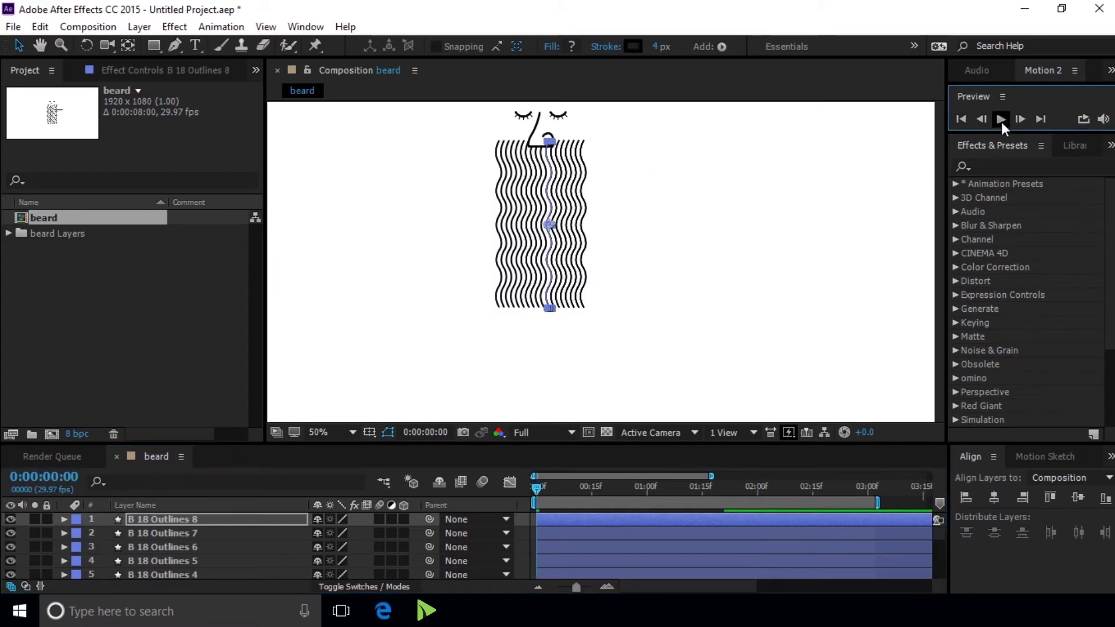
click(1001, 122)
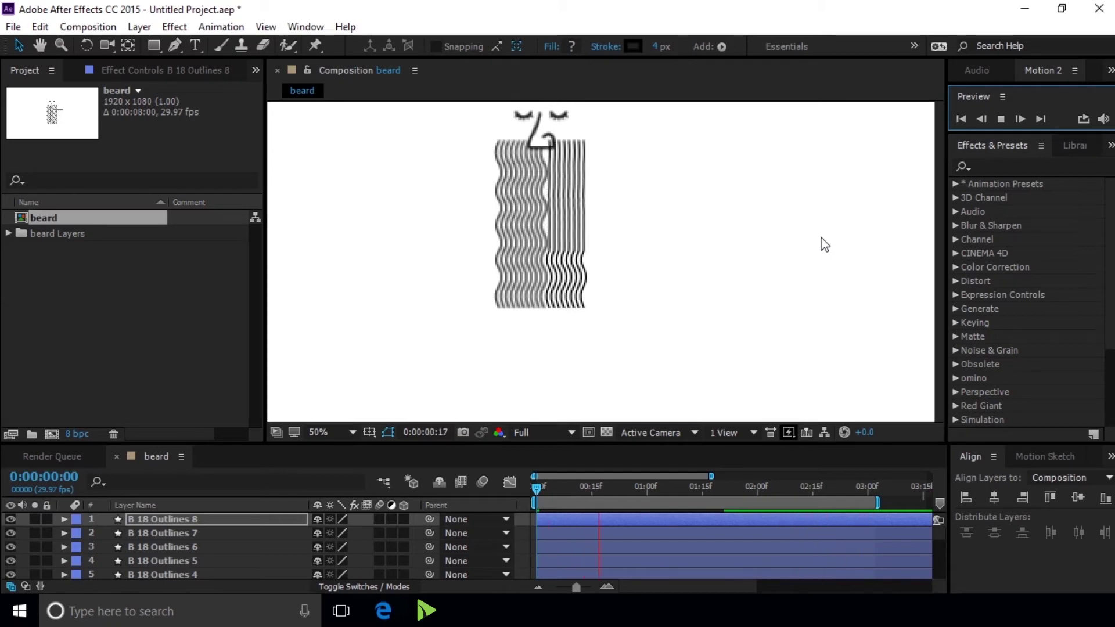
click(1001, 120)
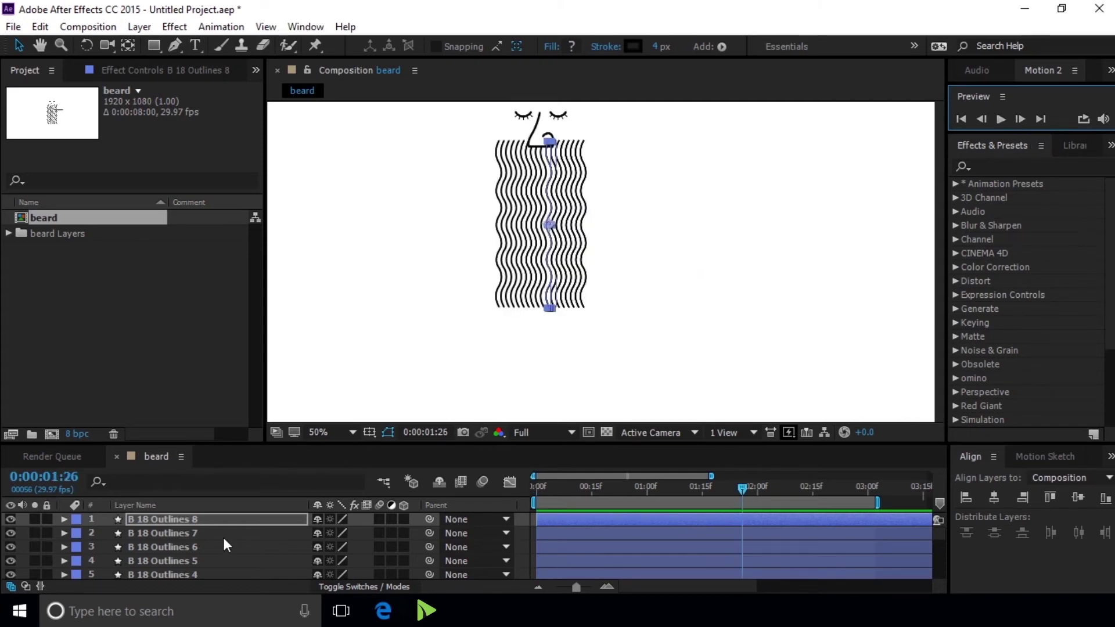
drag(338, 446, 339, 414)
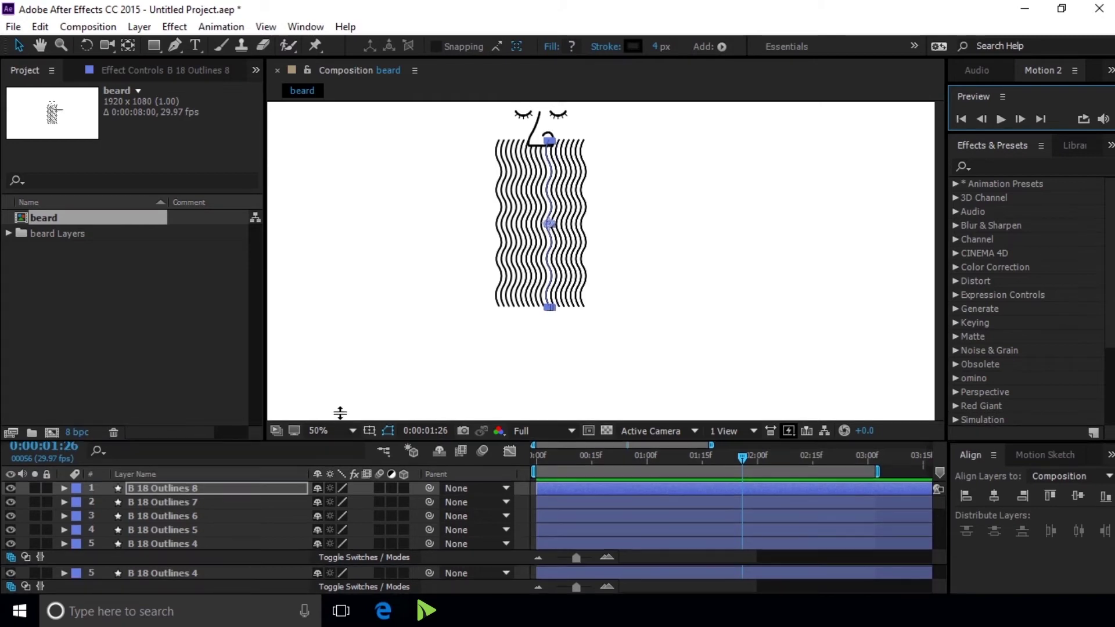
- Move the face and comb layers to the top of the layer stack
scroll(157, 520, down, 3)
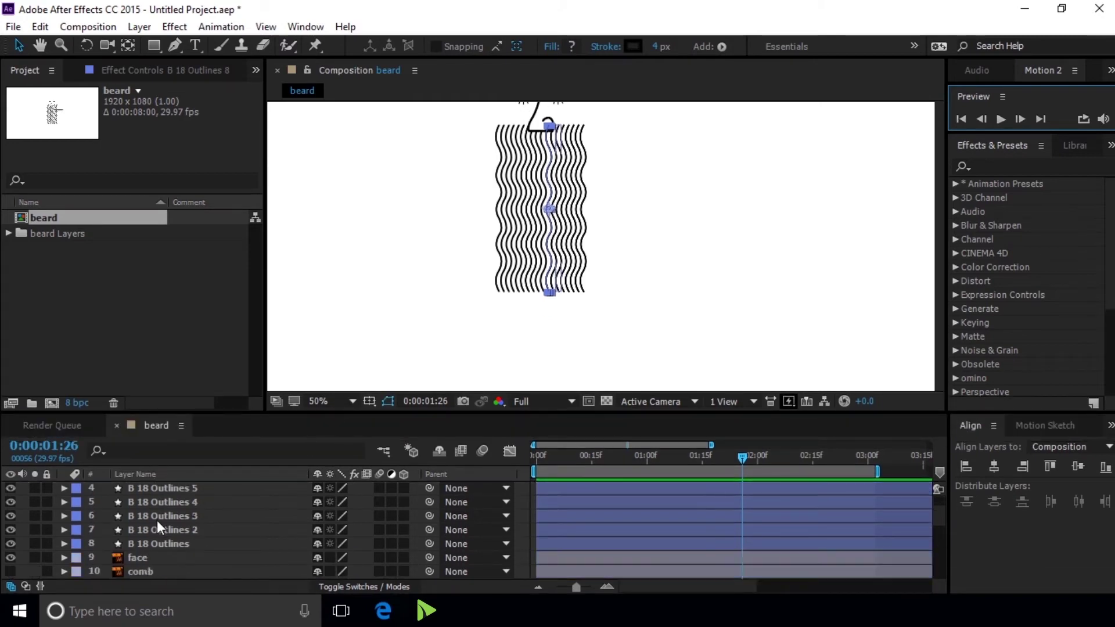
click(168, 558)
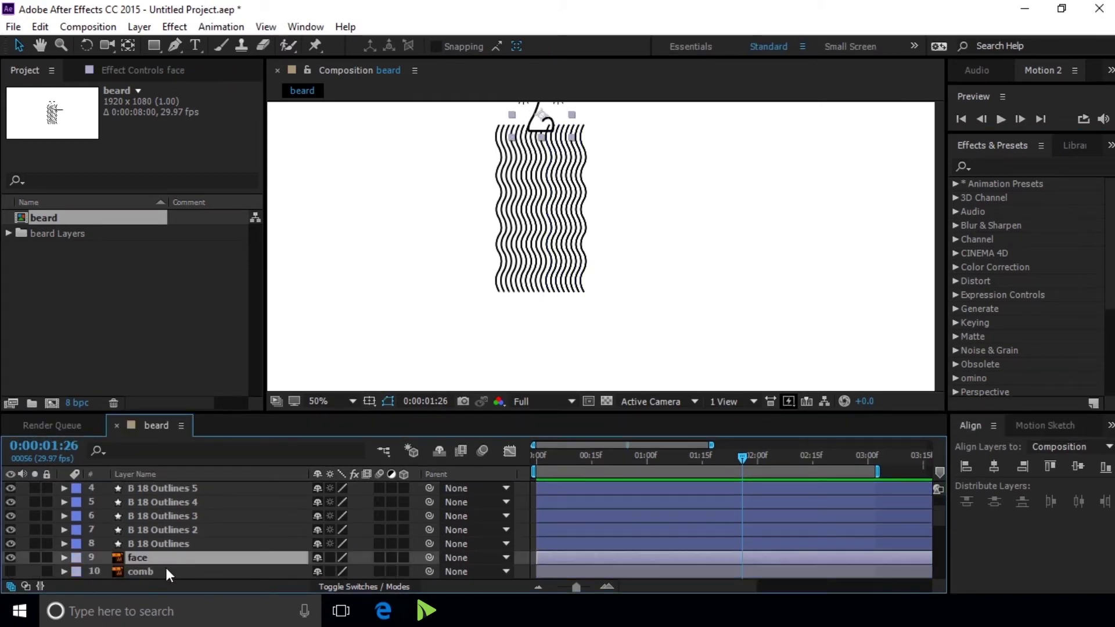
shift+click(165, 565)
drag(169, 569, 183, 483)
- Show the comb and drag it to the top of the beard under the nose (1067.3, 394.1)
scroll(183, 485, up, 3)
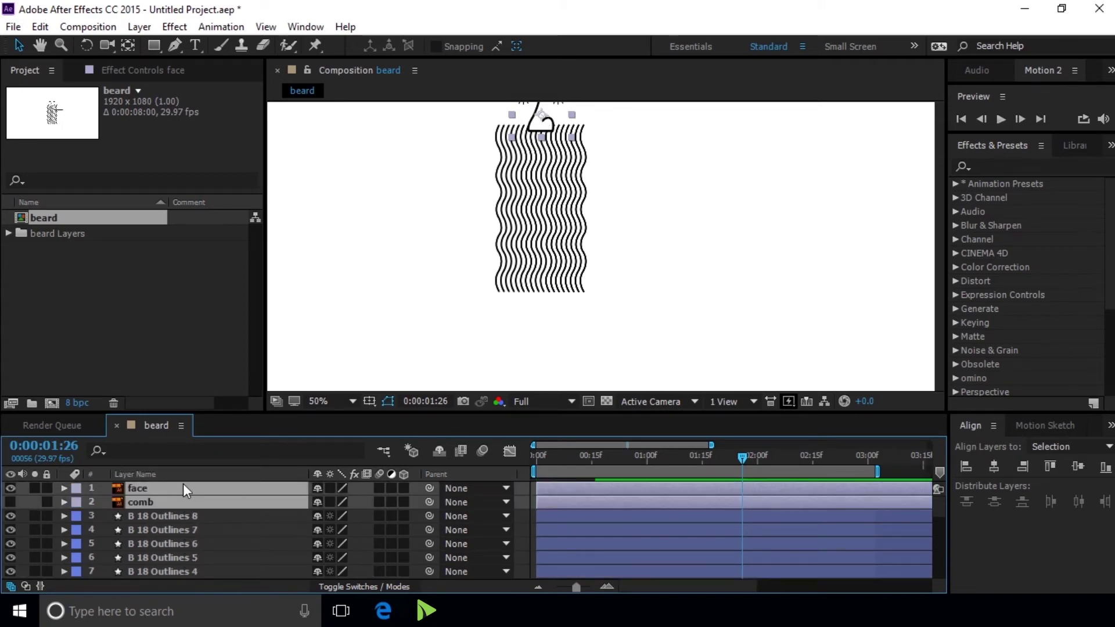
key(comma)
click(794, 239)
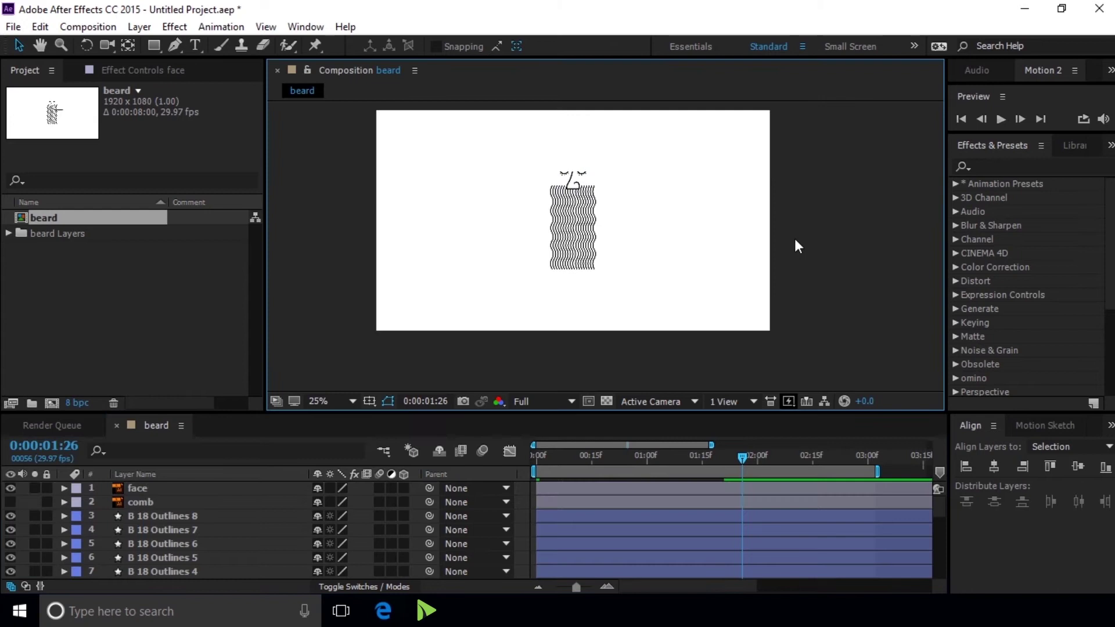
scroll(586, 120, up, 2)
drag(637, 143, 617, 196)
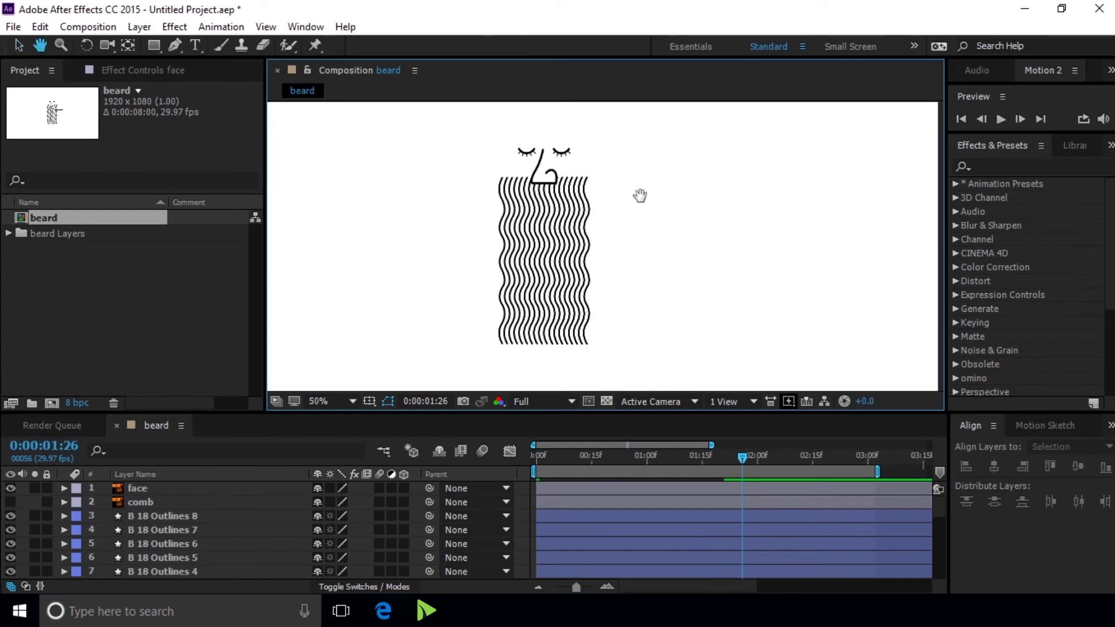
click(10, 502)
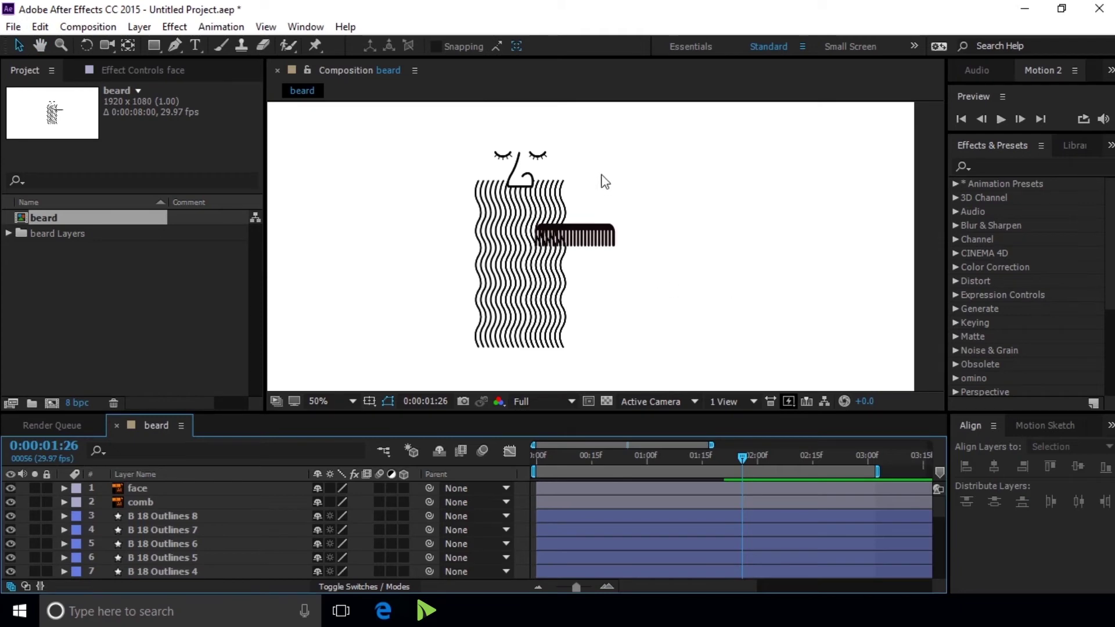
click(590, 234)
drag(588, 232, 579, 189)
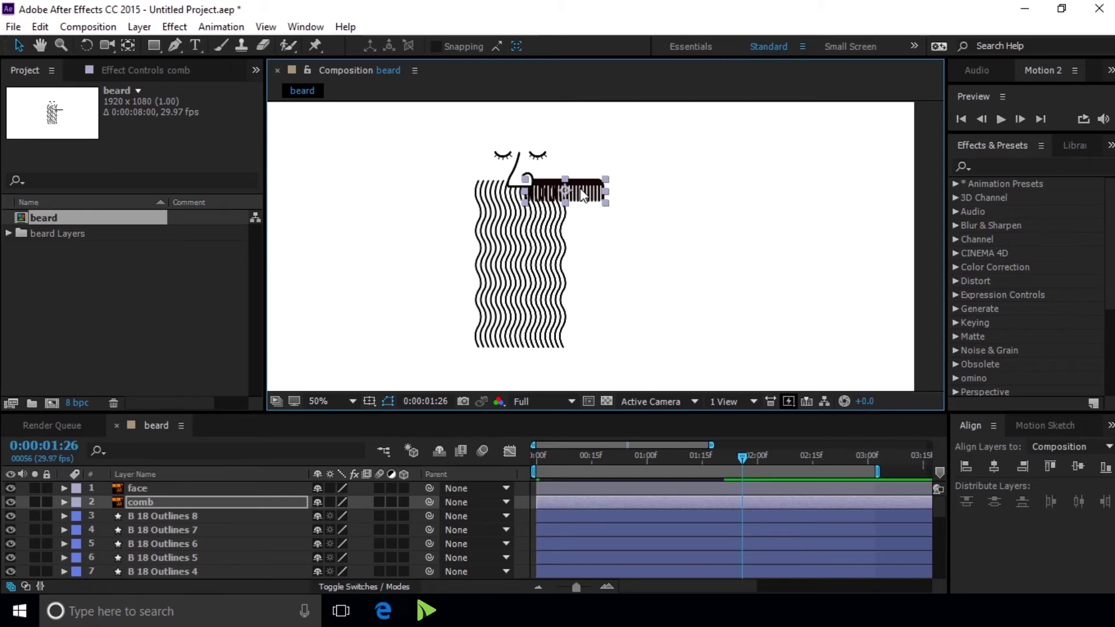
- Set Position and Rotation keyframes for the comb at 0:00:00:00
key(p)
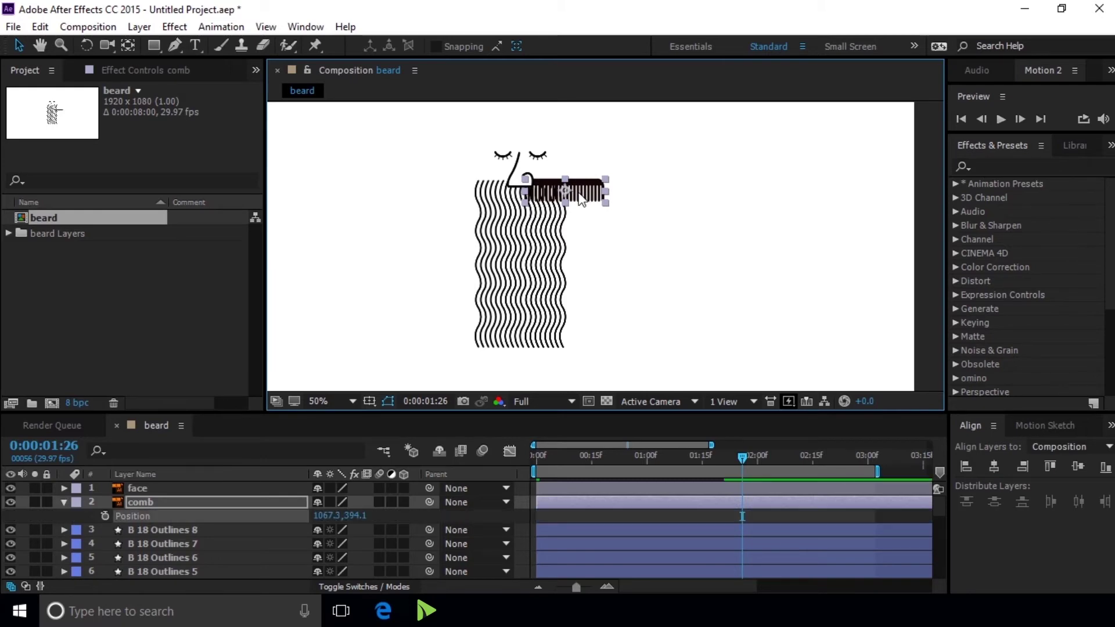
key(shift+r)
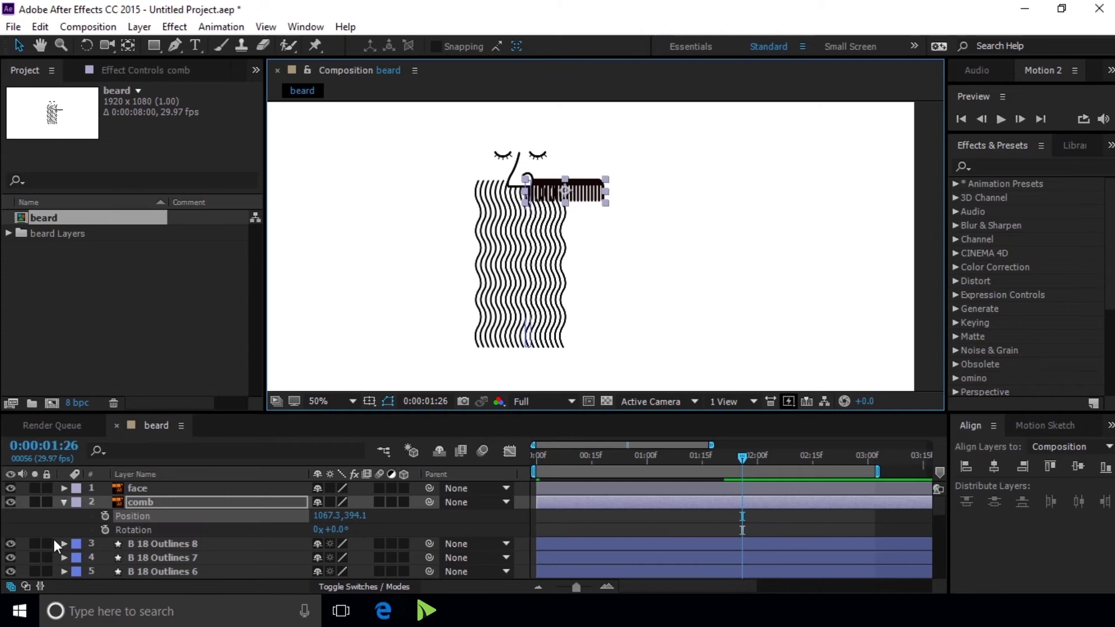
click(961, 119)
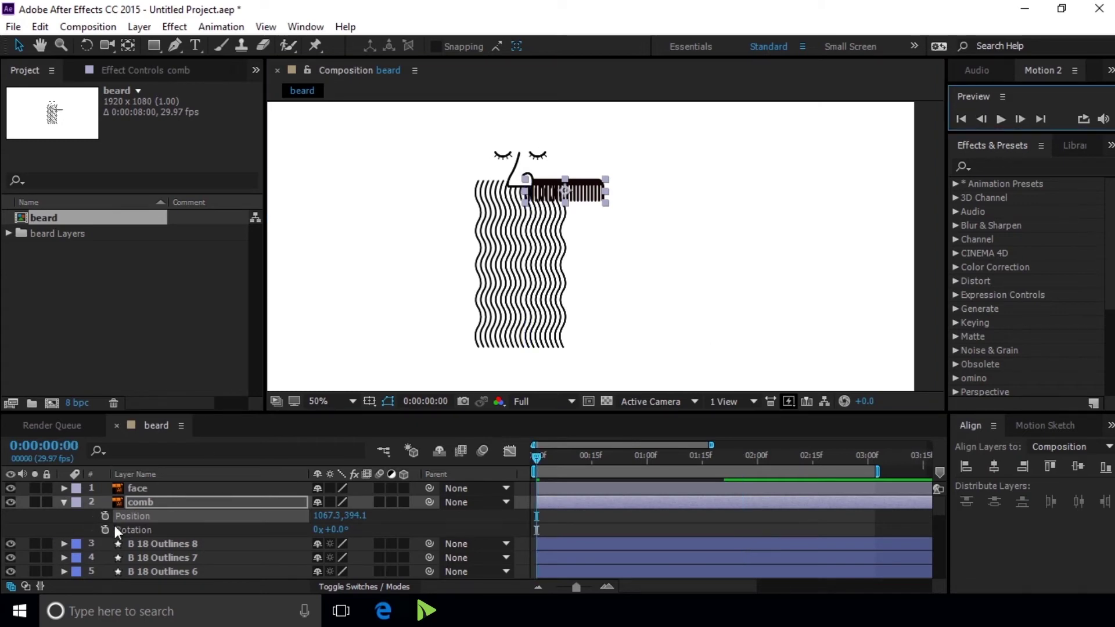
click(104, 516)
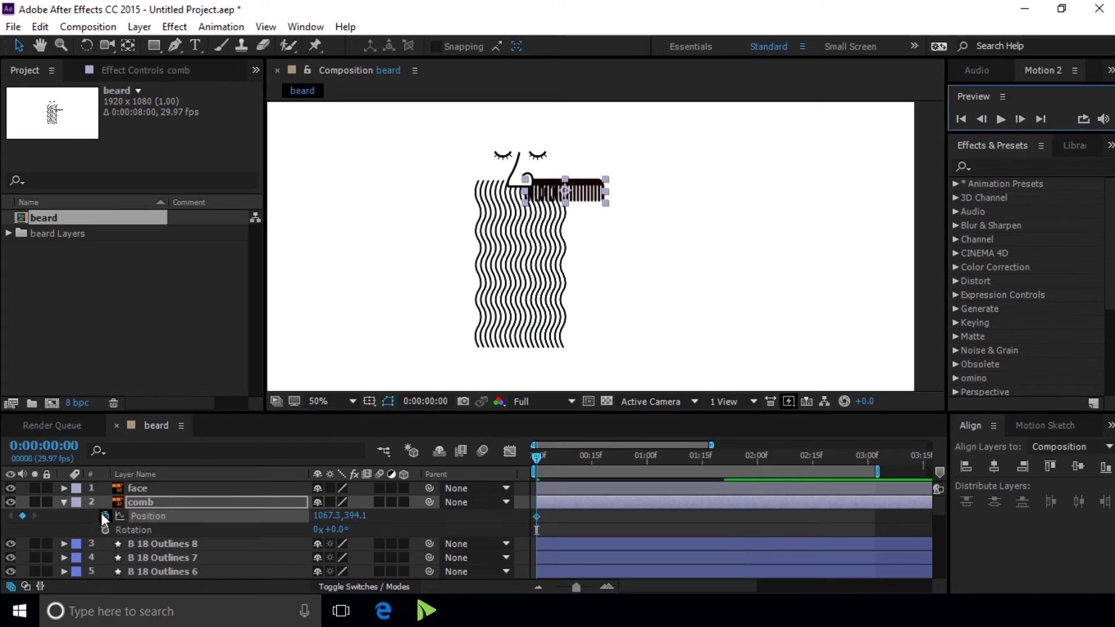
click(105, 529)
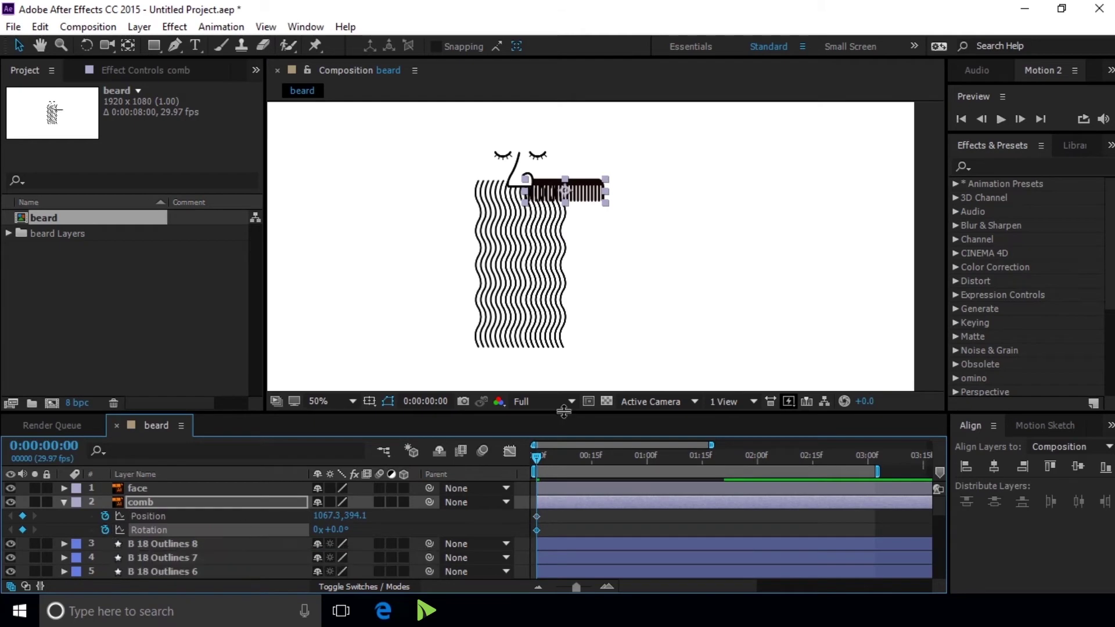
- Tilt the comb to 7° and settle it at 1065.3, 393.1 atop the beard
key(period)
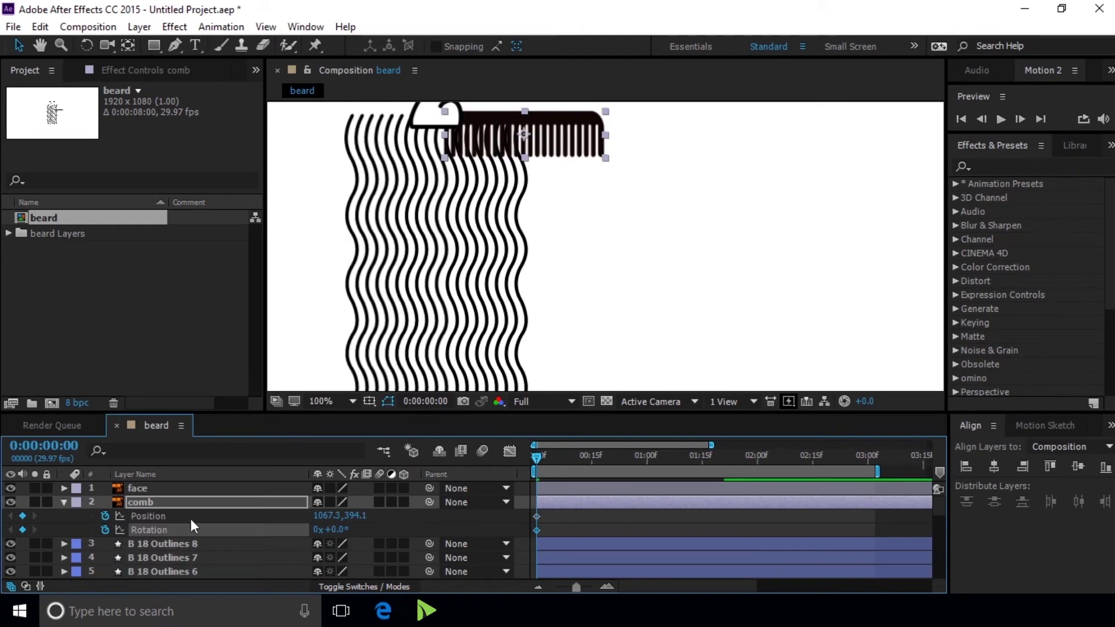
drag(332, 530, 352, 533)
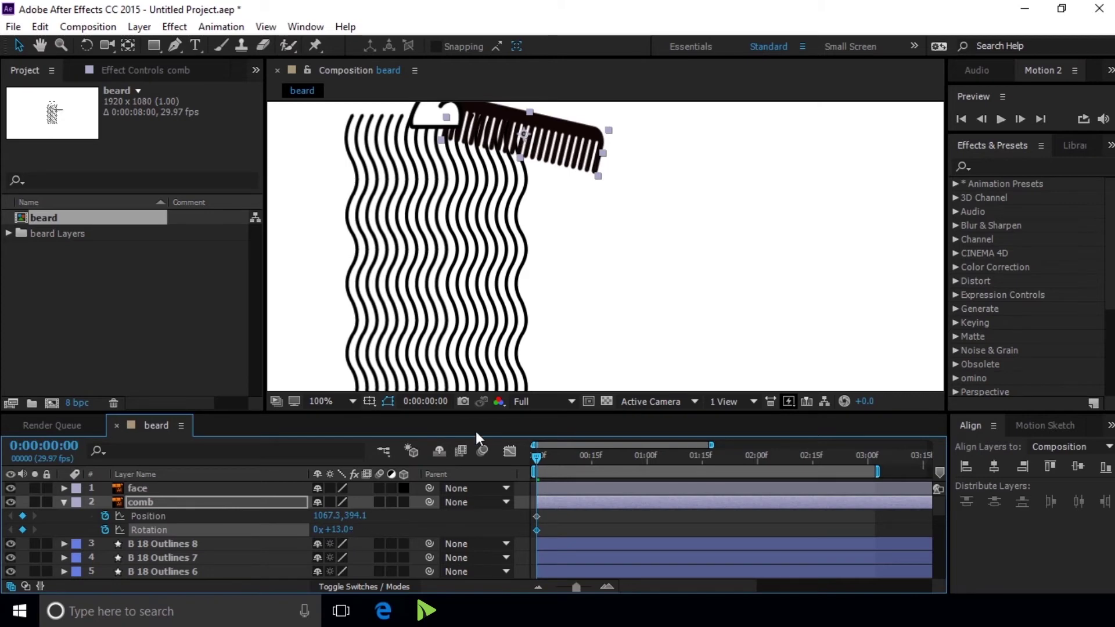
scroll(570, 299, down, 1)
scroll(534, 170, up, 1)
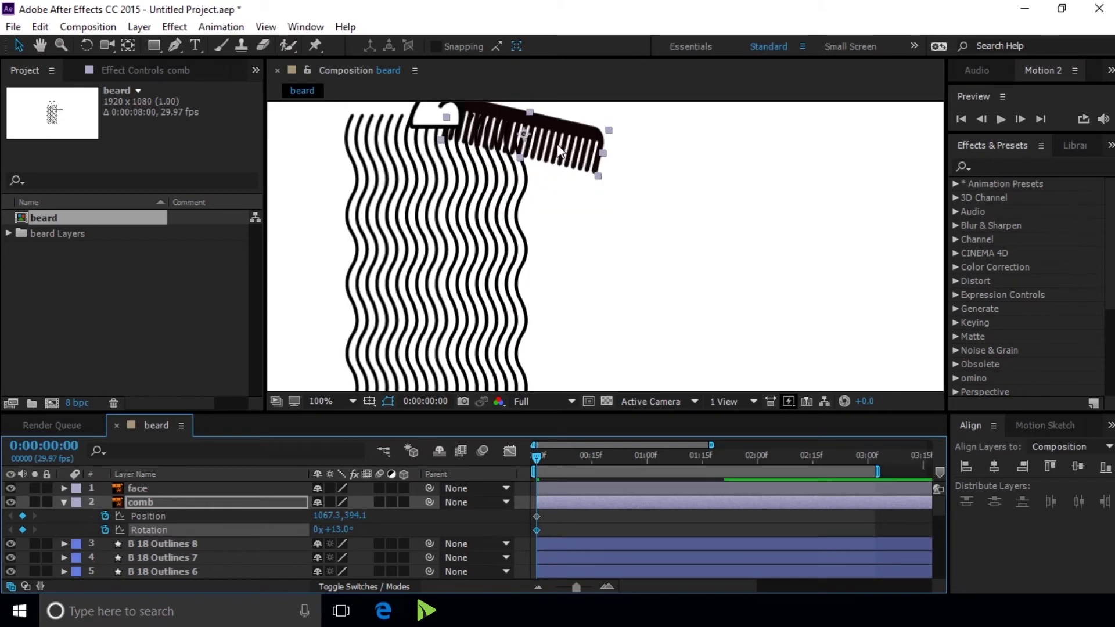
drag(648, 163, 680, 245)
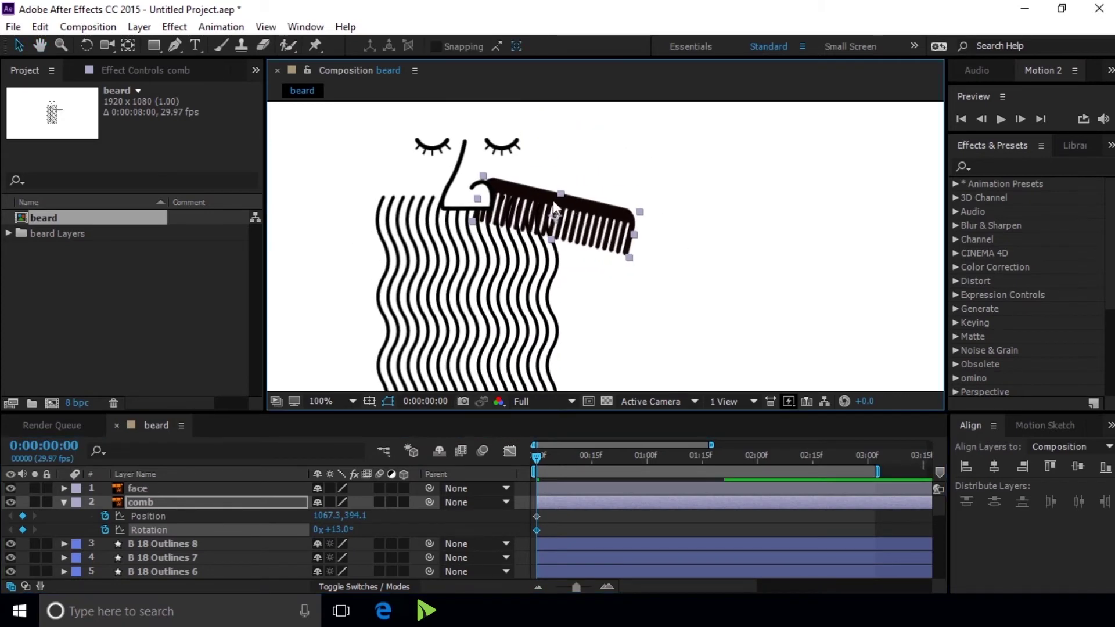
drag(576, 211, 573, 217)
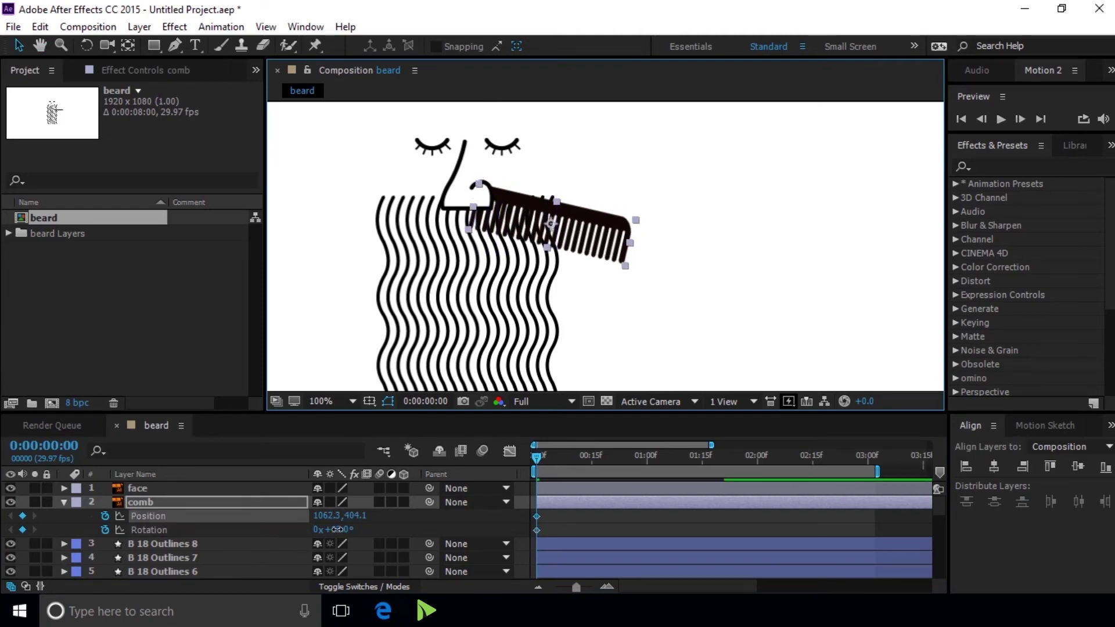
drag(337, 529, 332, 529)
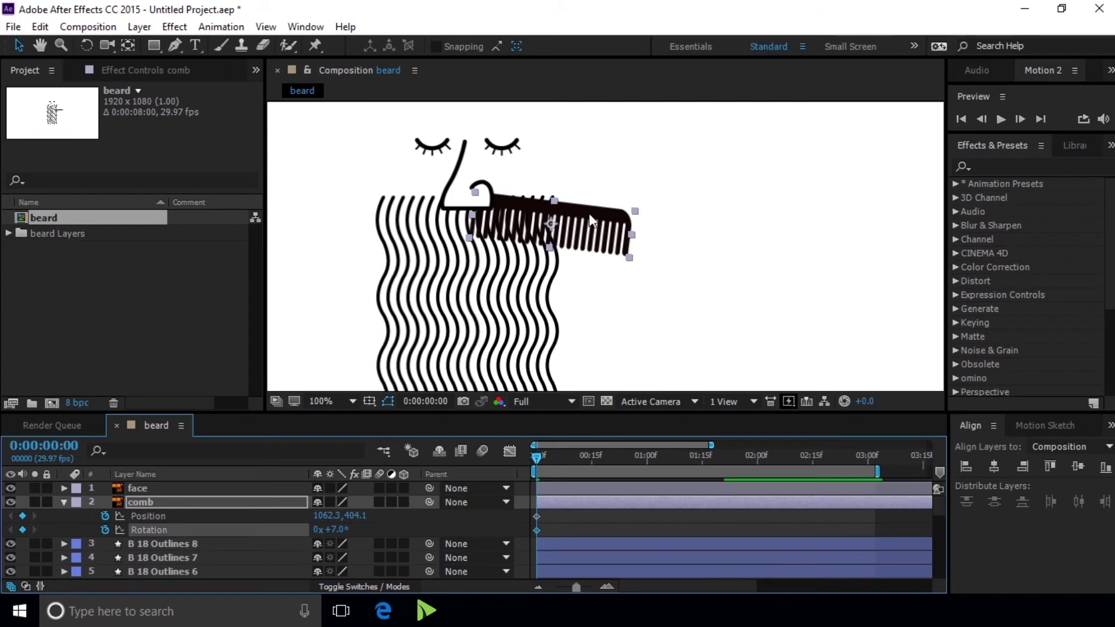
drag(590, 214, 591, 205)
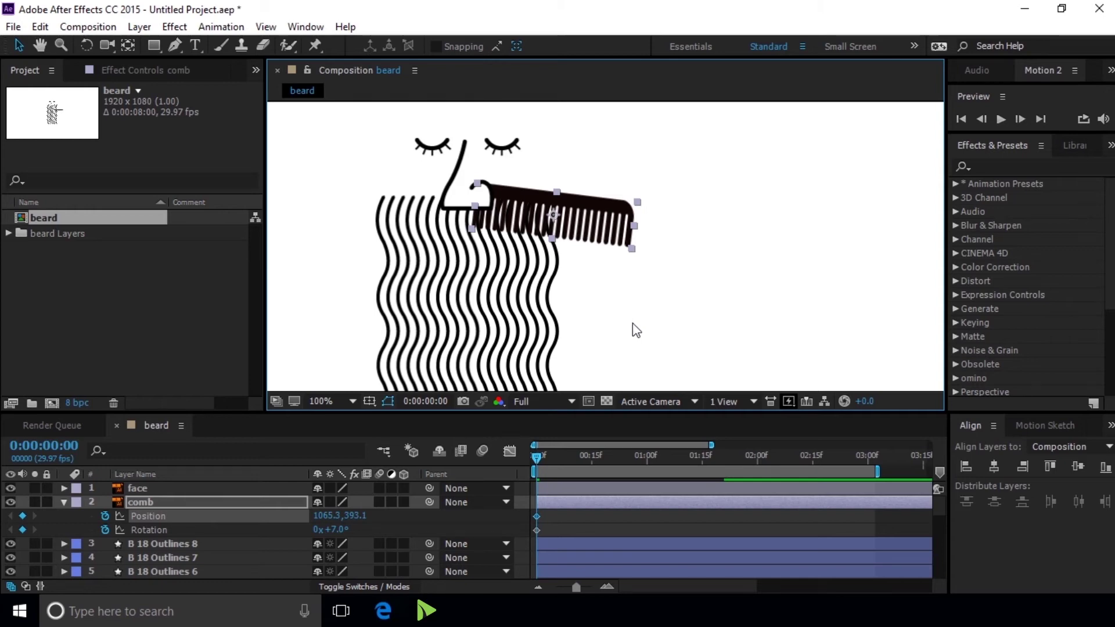
click(666, 545)
- At frame 8, lower the comb down the beard to Position 1065.3, 447.1
key(u)
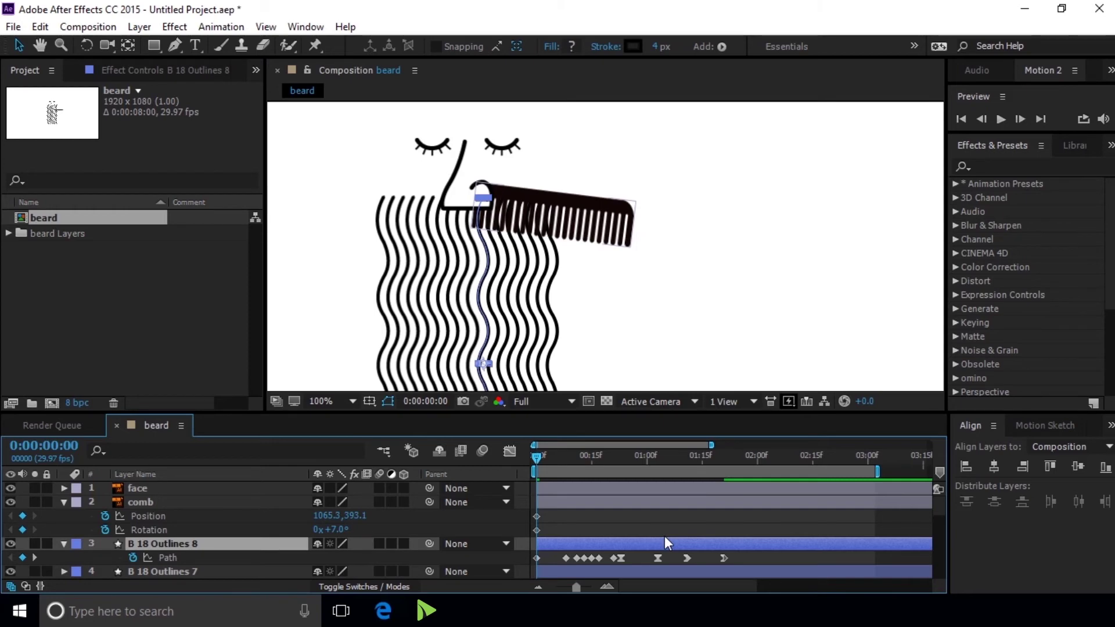
drag(539, 459, 568, 461)
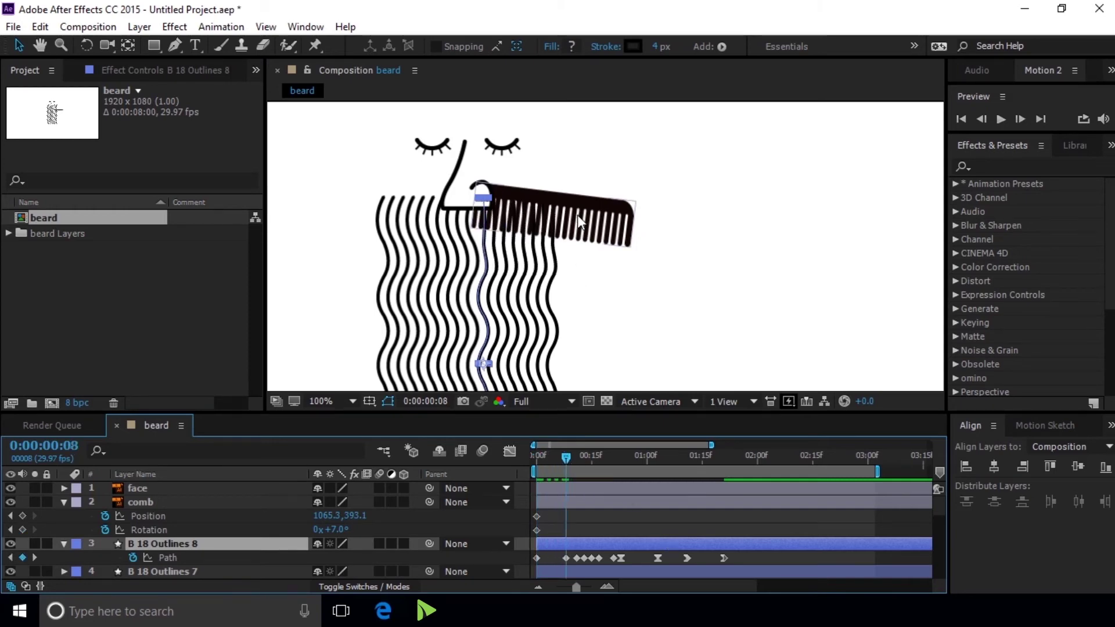
drag(579, 203, 582, 250)
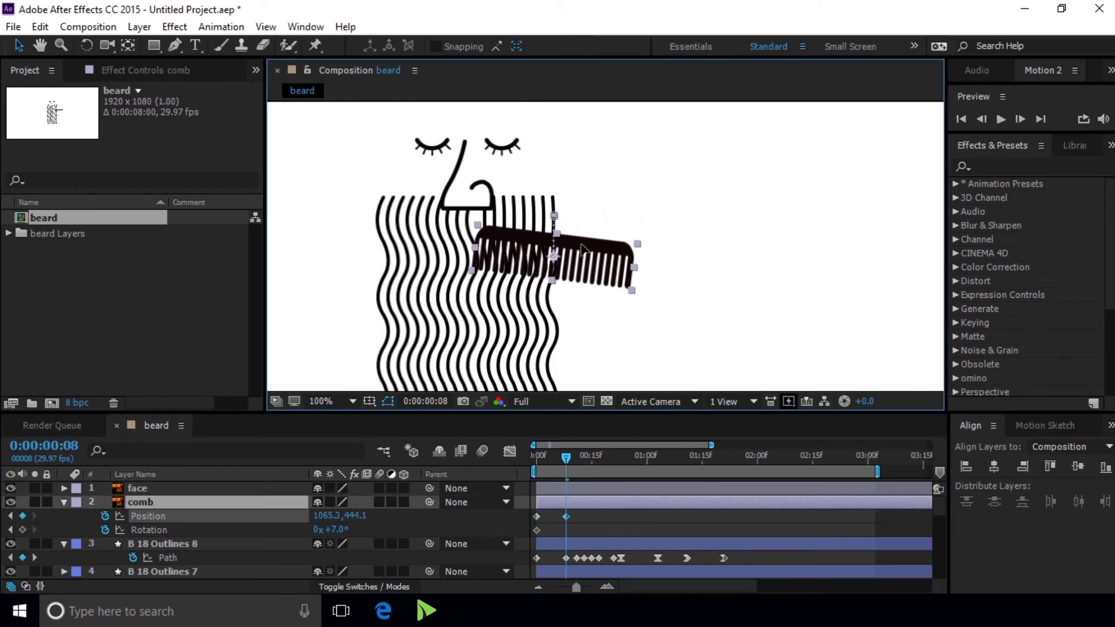
key(Return)
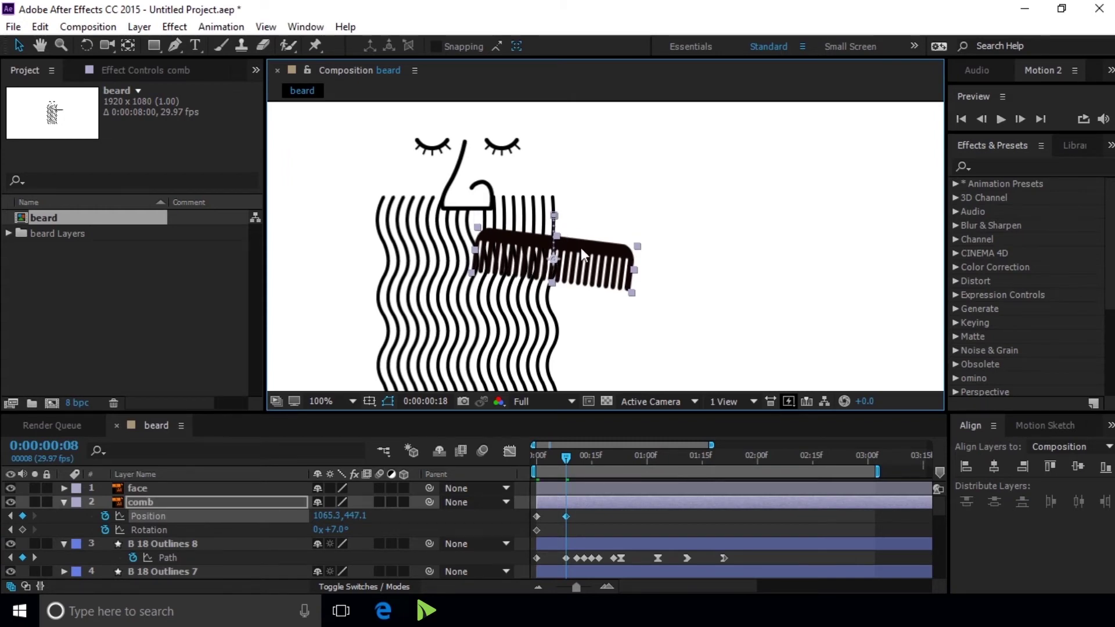
- Move the current time to frame 17 and zoom the view out to 50%
key(shift+Page_Down)
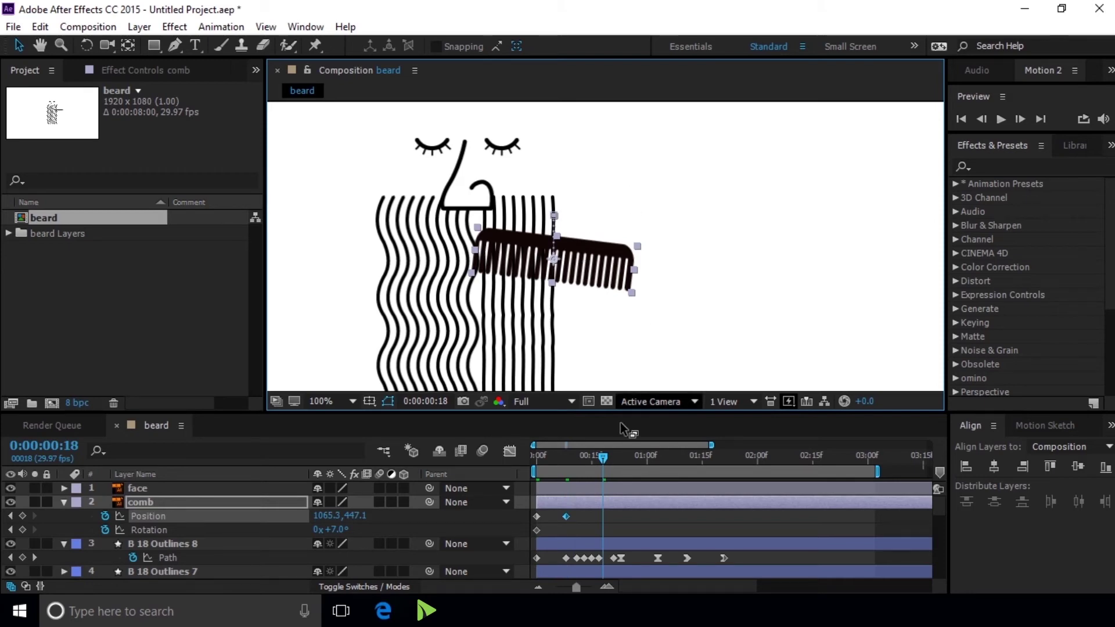
key(Page_Up)
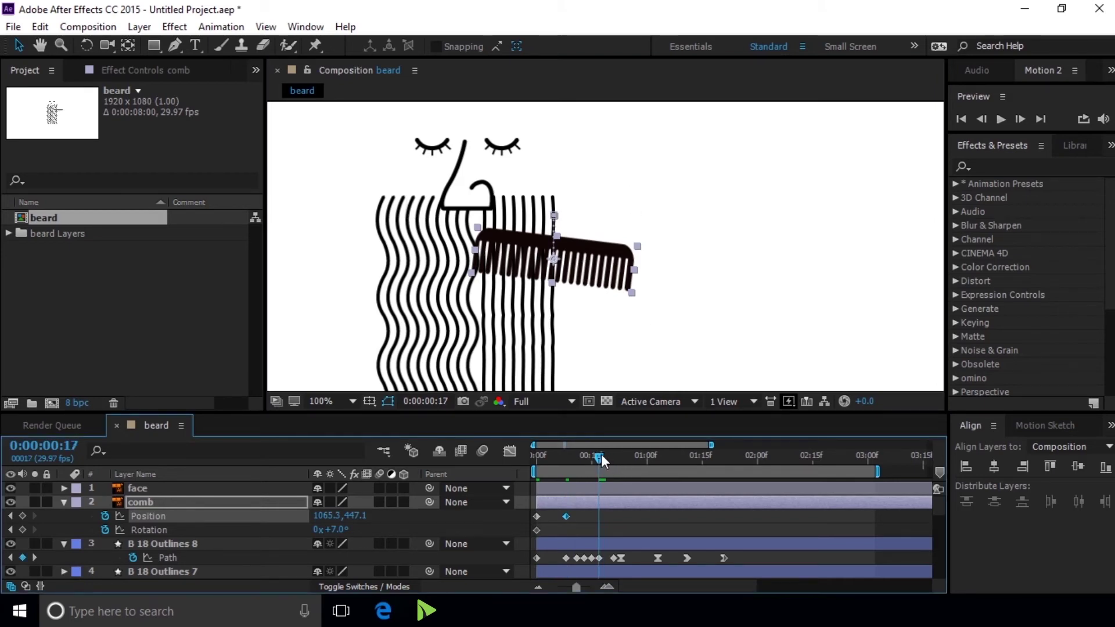
key(comma)
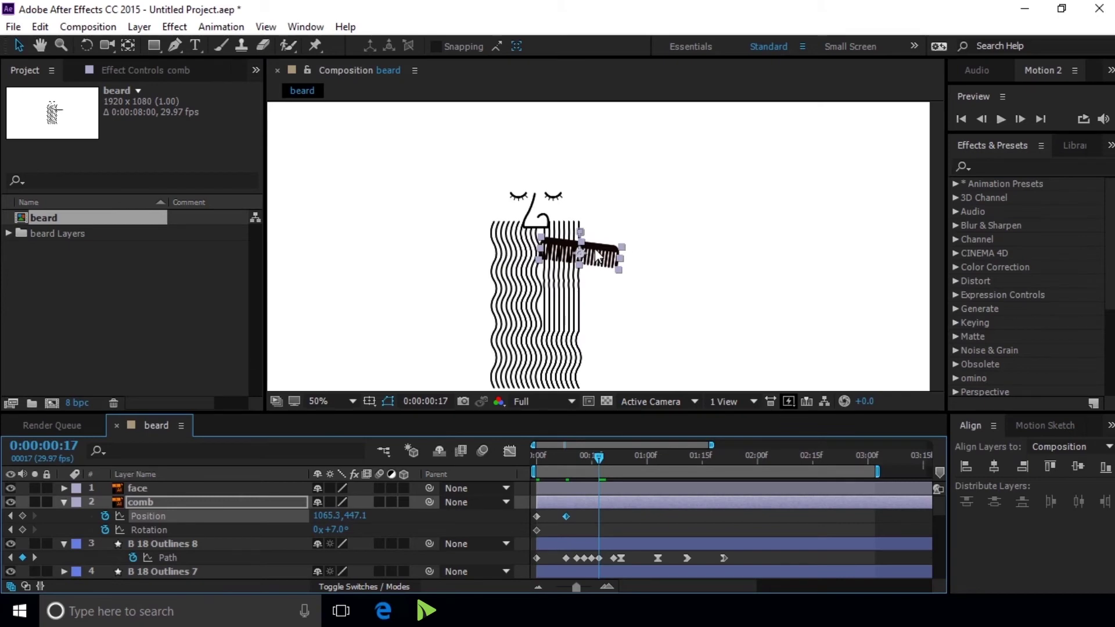
- Lower the comb on the beard at frame 17 and add a Rotation keyframe at frame 8
drag(598, 264, 593, 326)
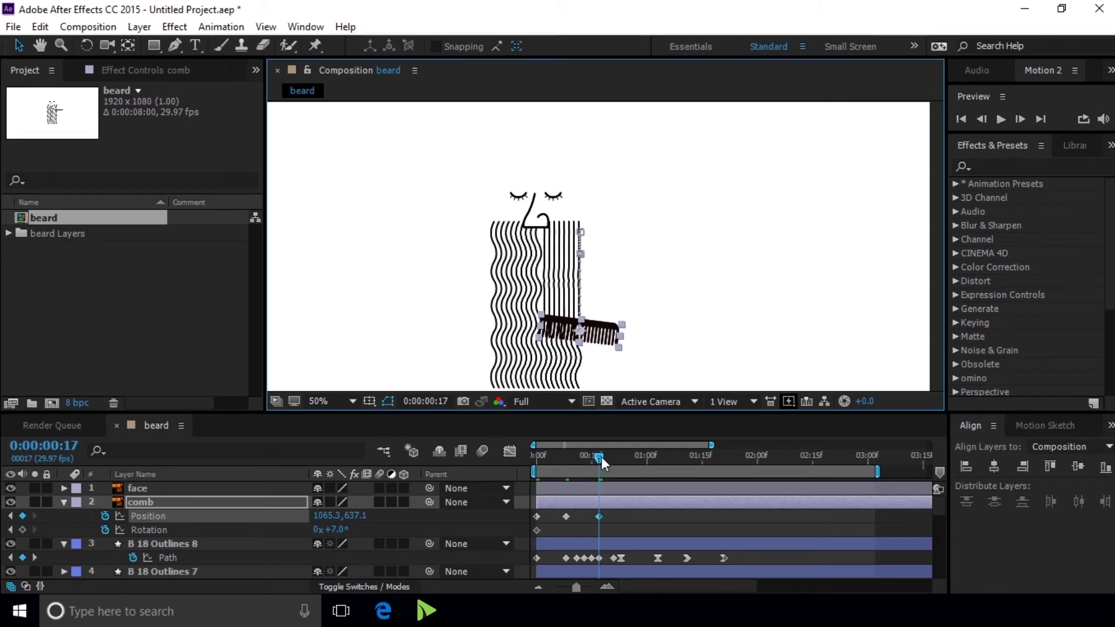
drag(600, 456, 570, 455)
key(Page_Up)
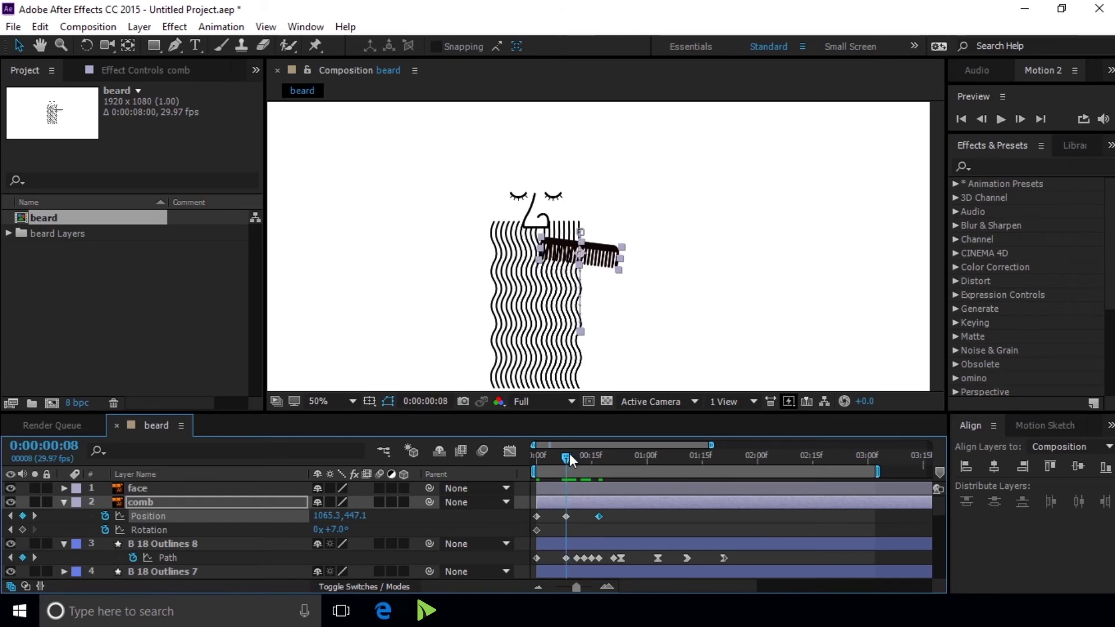
click(22, 529)
- Tilt the comb to -2° at frame 17 and centre it in a 100% view
drag(570, 460, 603, 460)
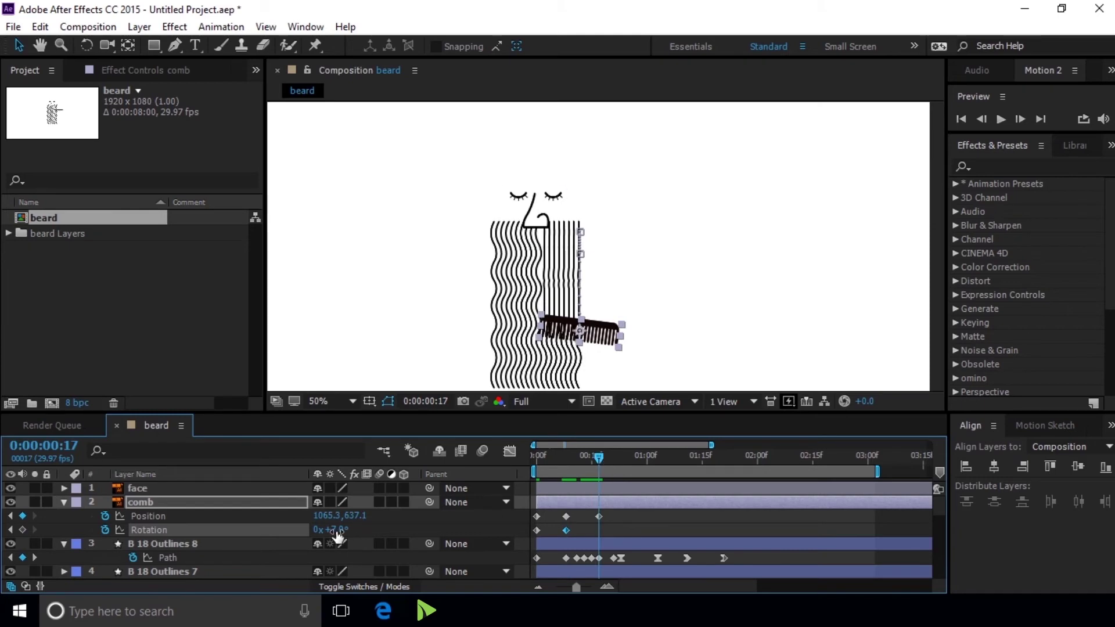
drag(339, 530, 320, 529)
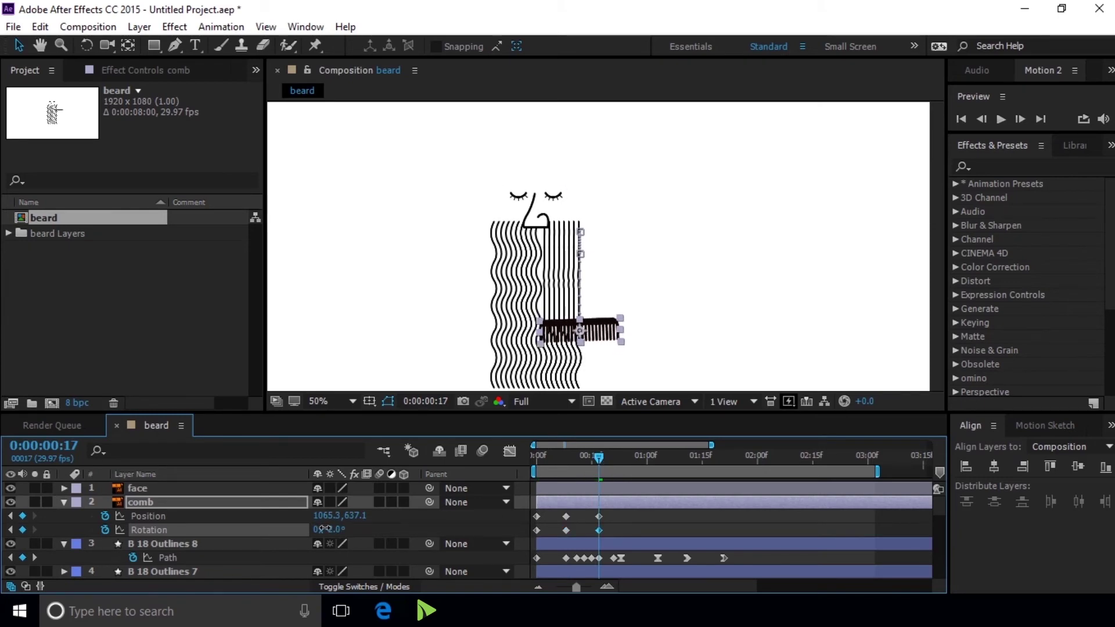
key(slash)
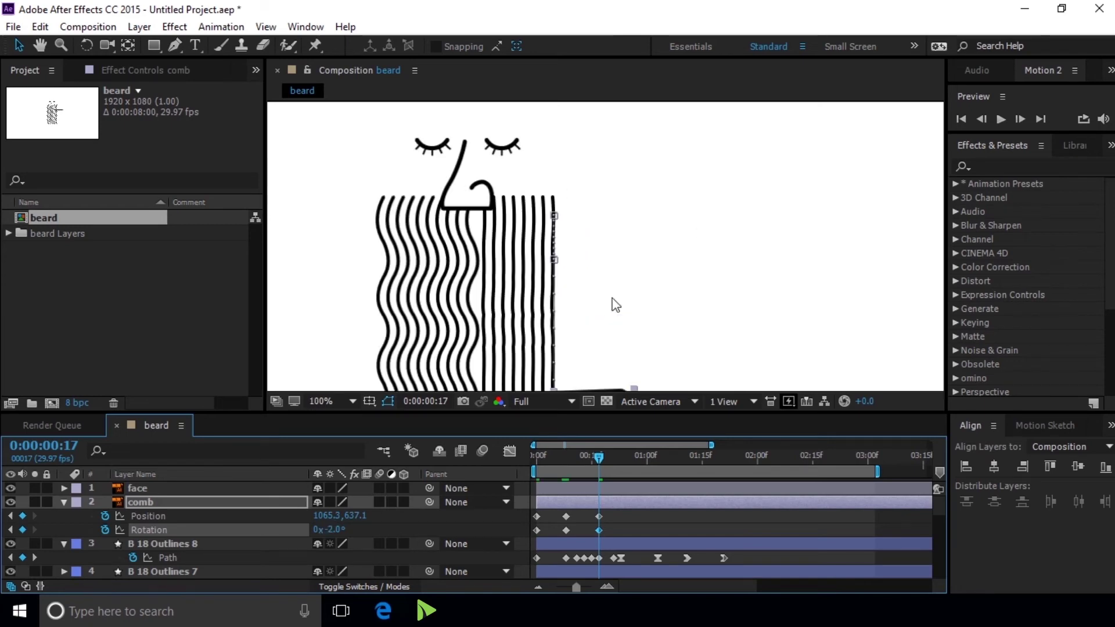
drag(610, 316, 605, 176)
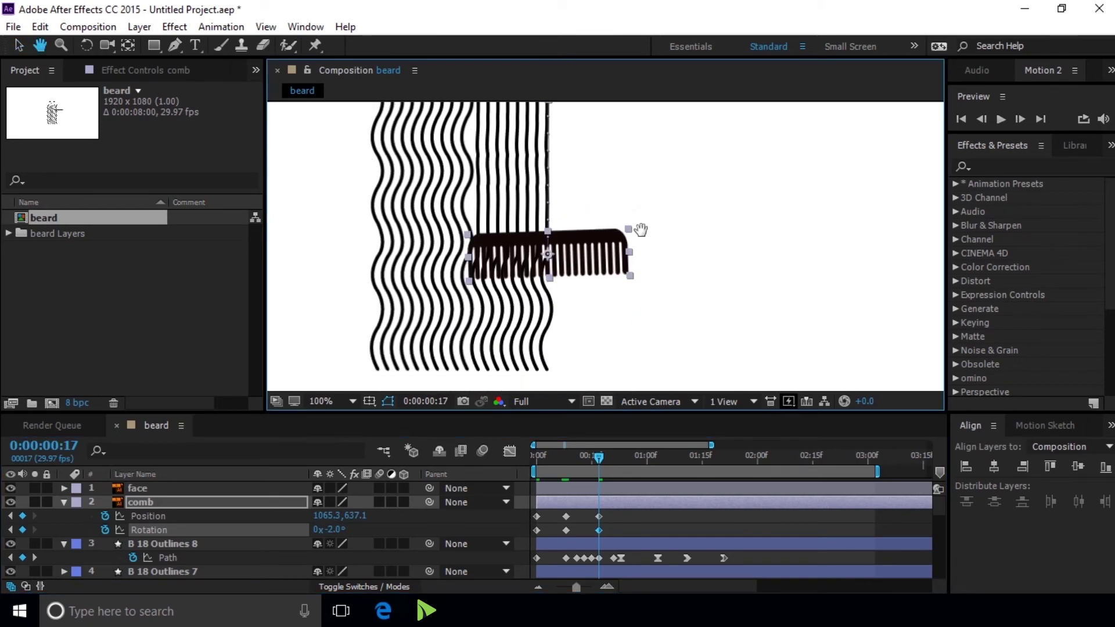
key(v)
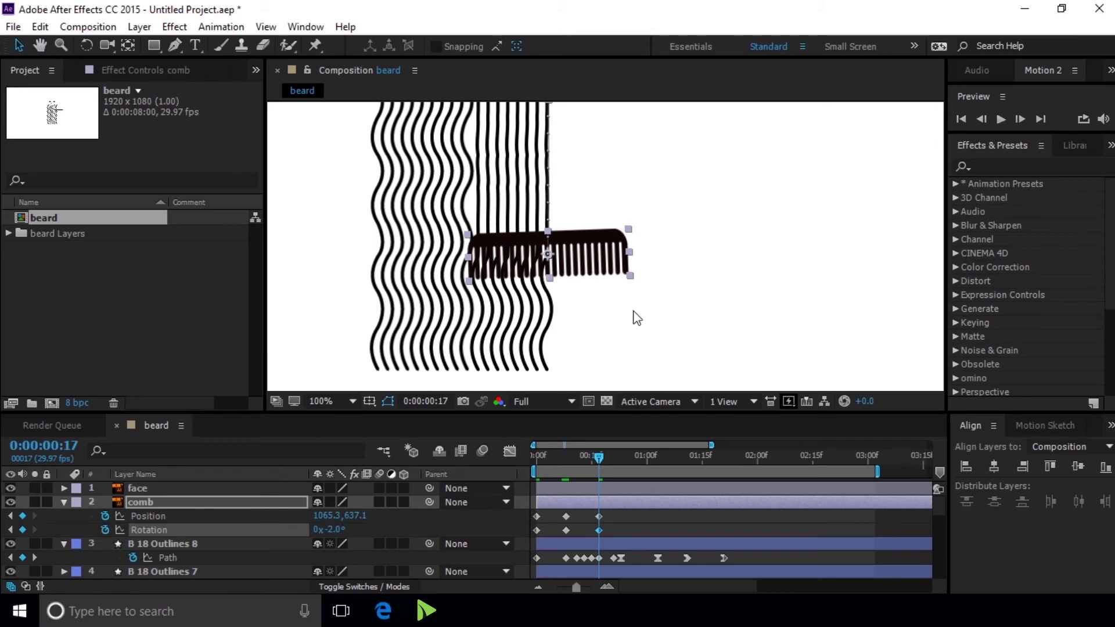
drag(601, 459, 618, 459)
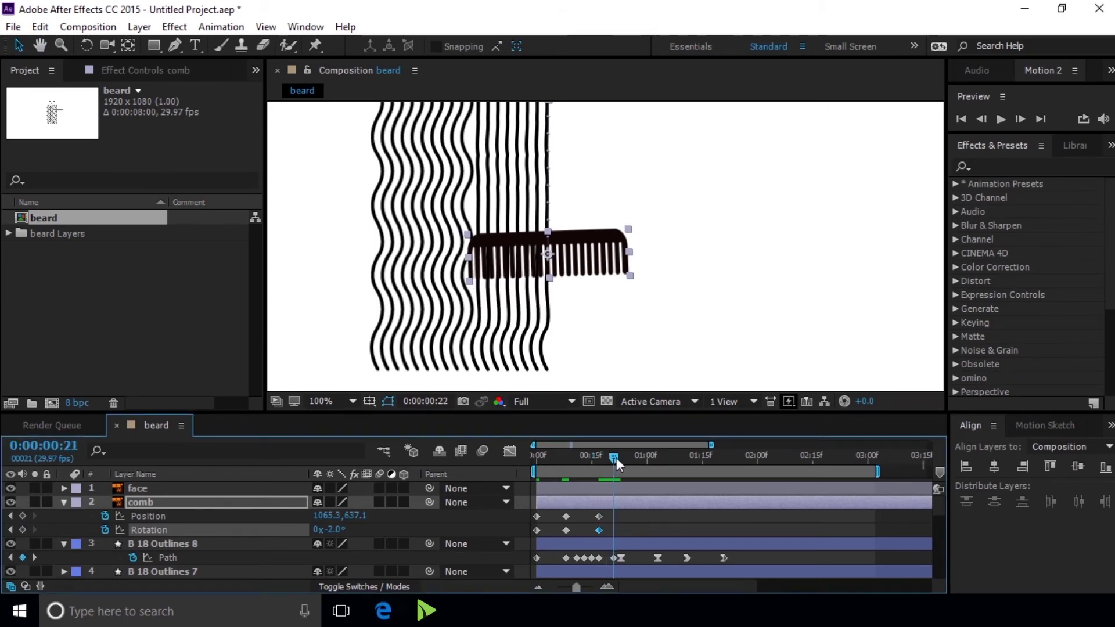
- Lower the comb at frames 21 and 23 (to 1066.3,719.1) and add a Rotation keyframe at frame 23
drag(589, 245, 589, 280)
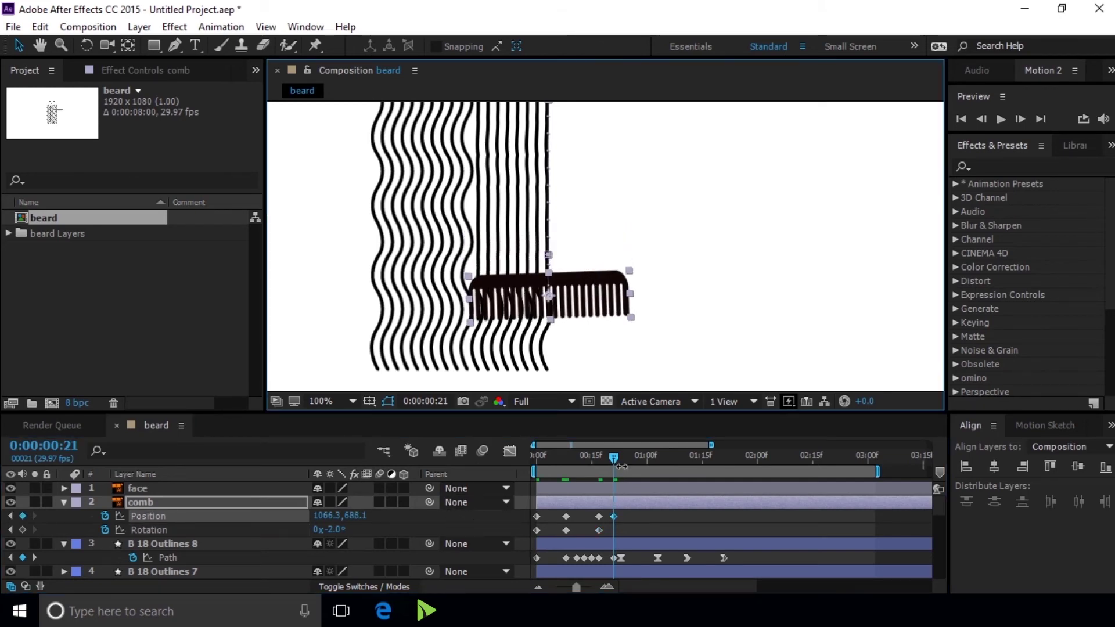
drag(614, 454, 616, 455)
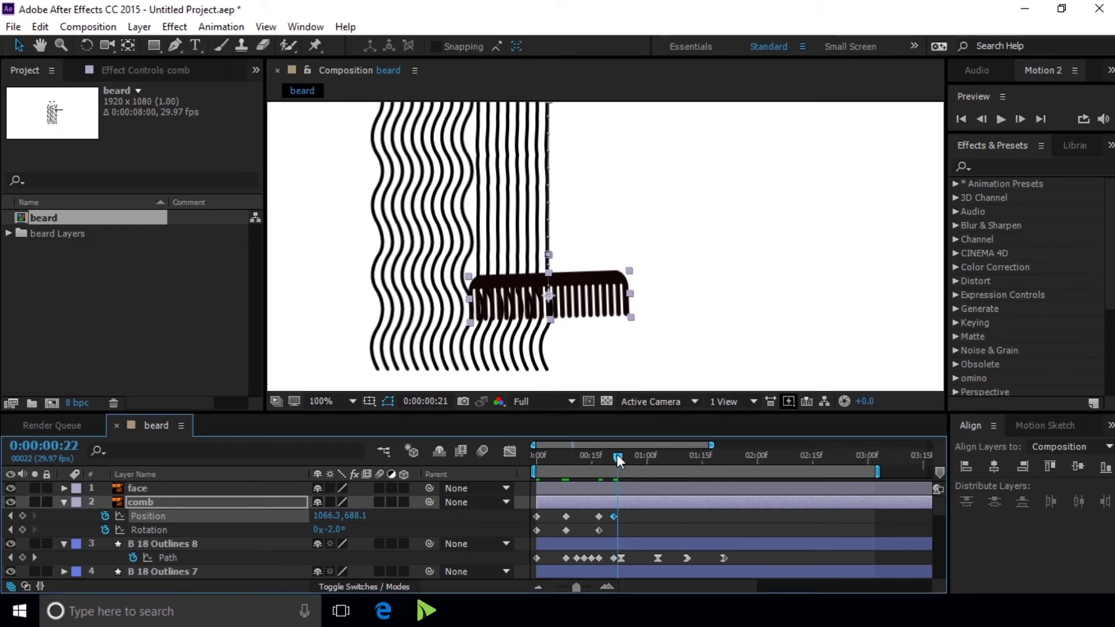
drag(620, 454, 623, 455)
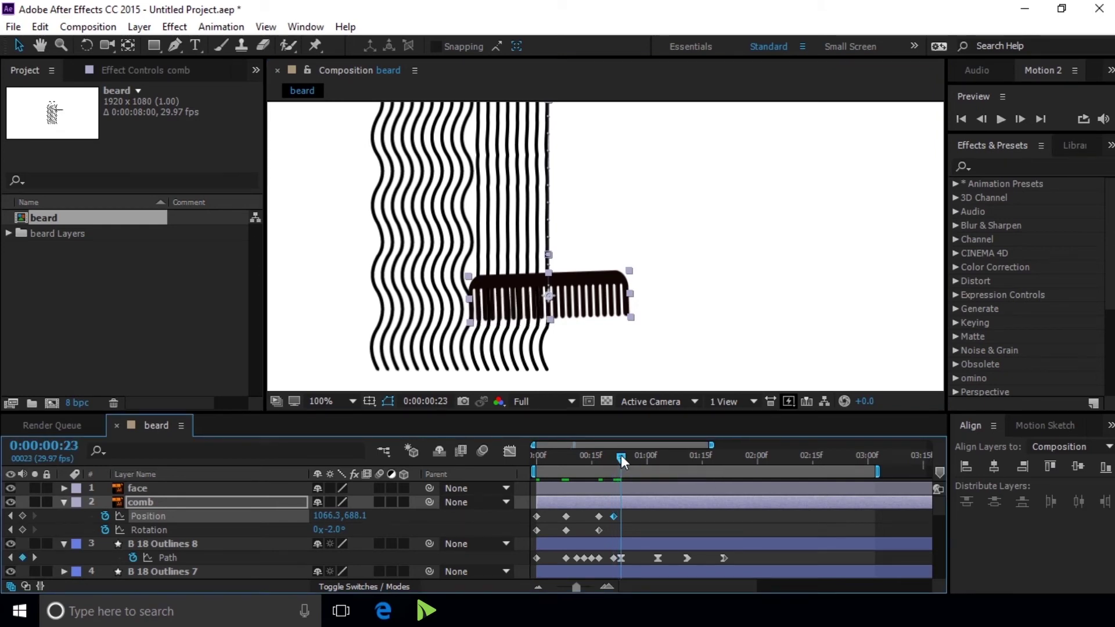
click(620, 516)
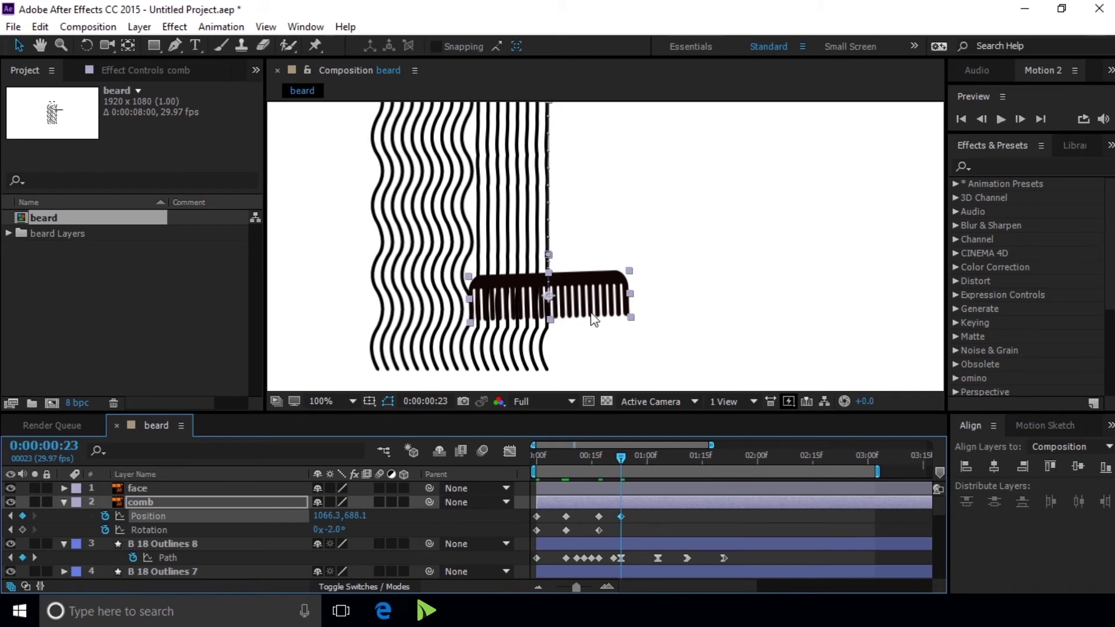
drag(580, 291, 580, 309)
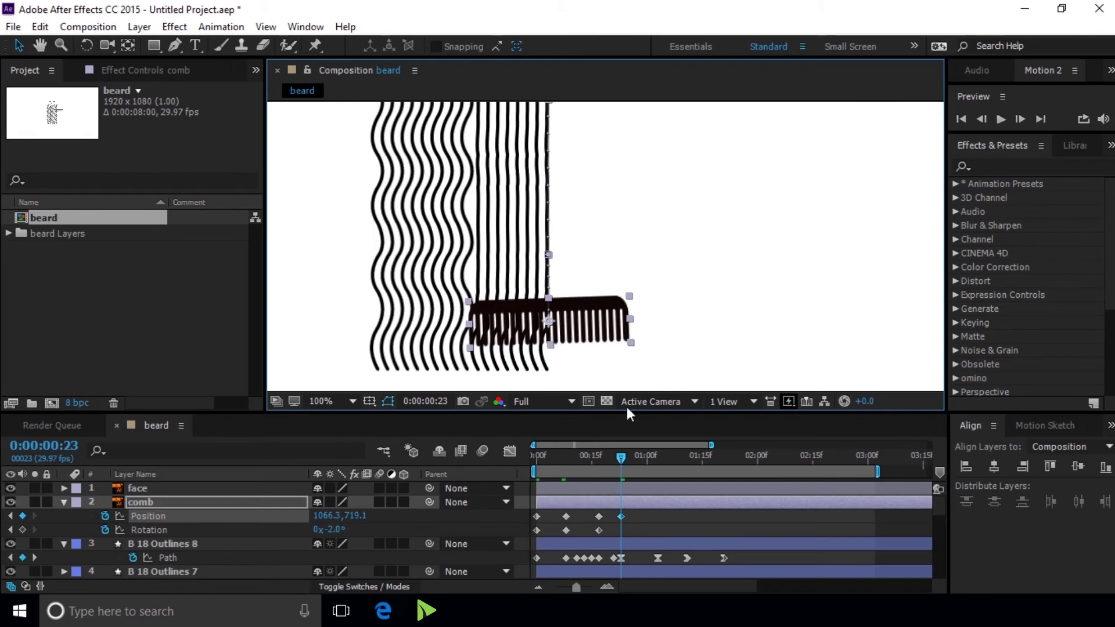
drag(623, 456, 658, 461)
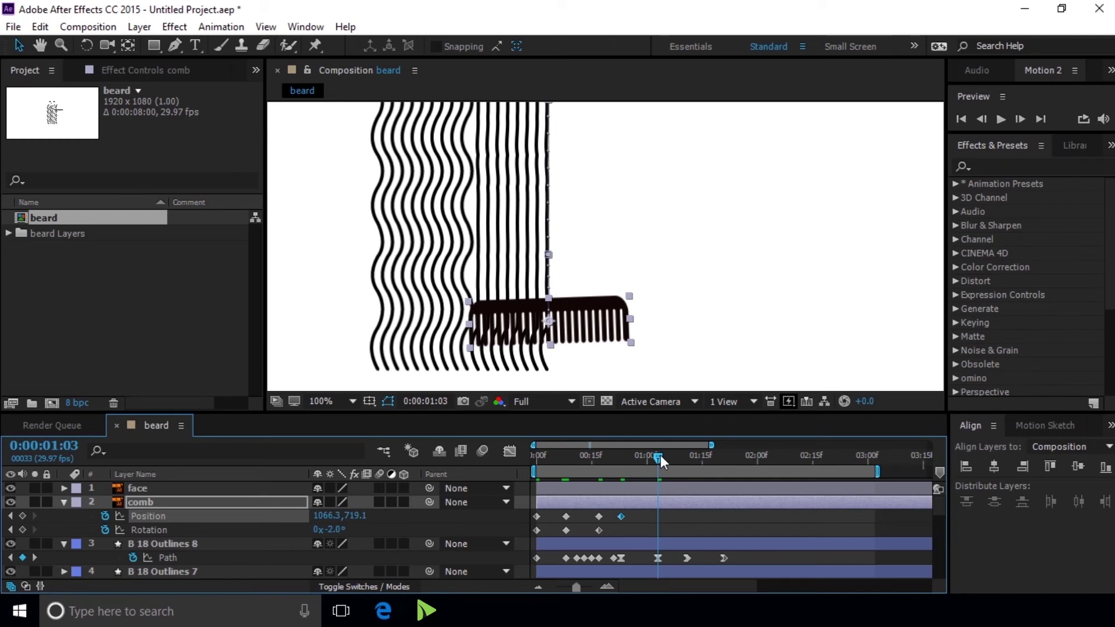
drag(658, 459, 623, 458)
click(23, 530)
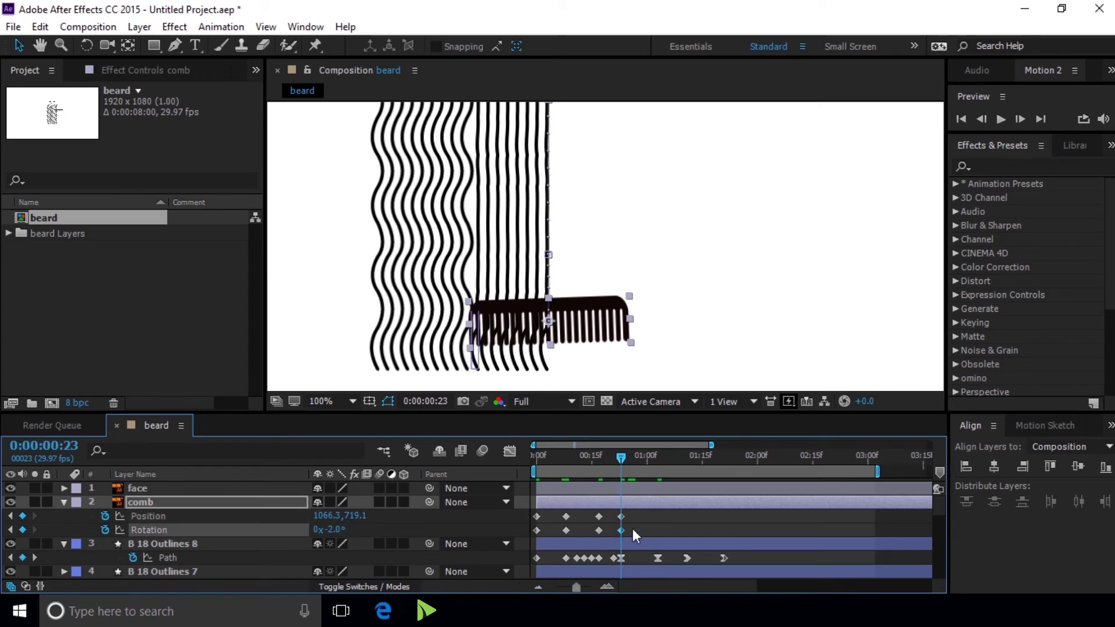
- At 1:03, move the comb toward the beard's bottom and tilt it to -10°
drag(623, 456, 661, 458)
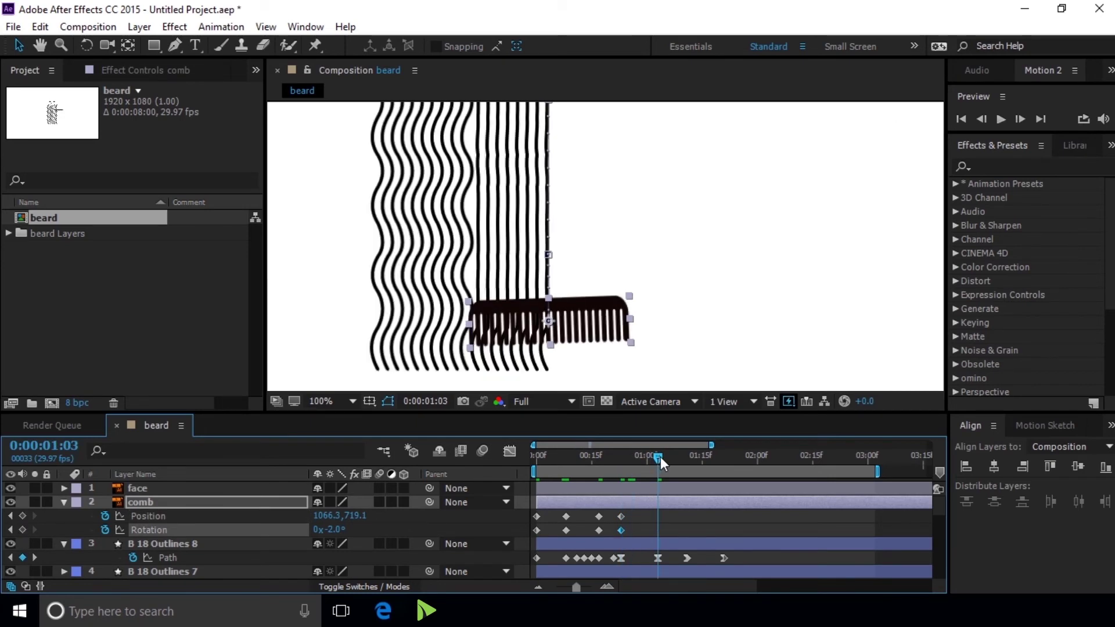
drag(602, 324, 601, 348)
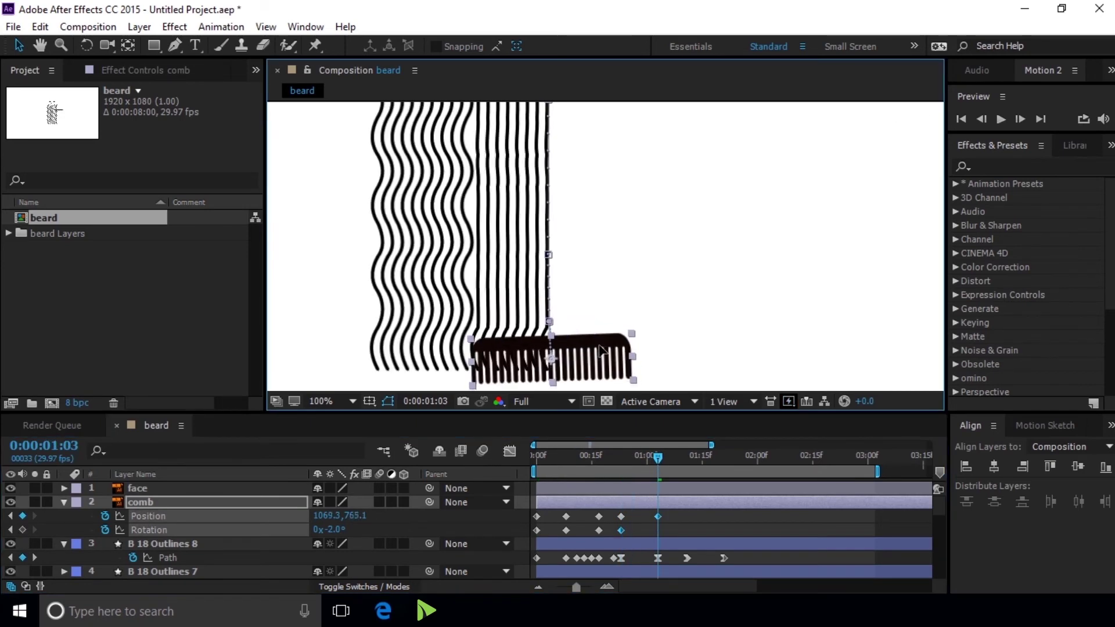
drag(602, 351, 603, 345)
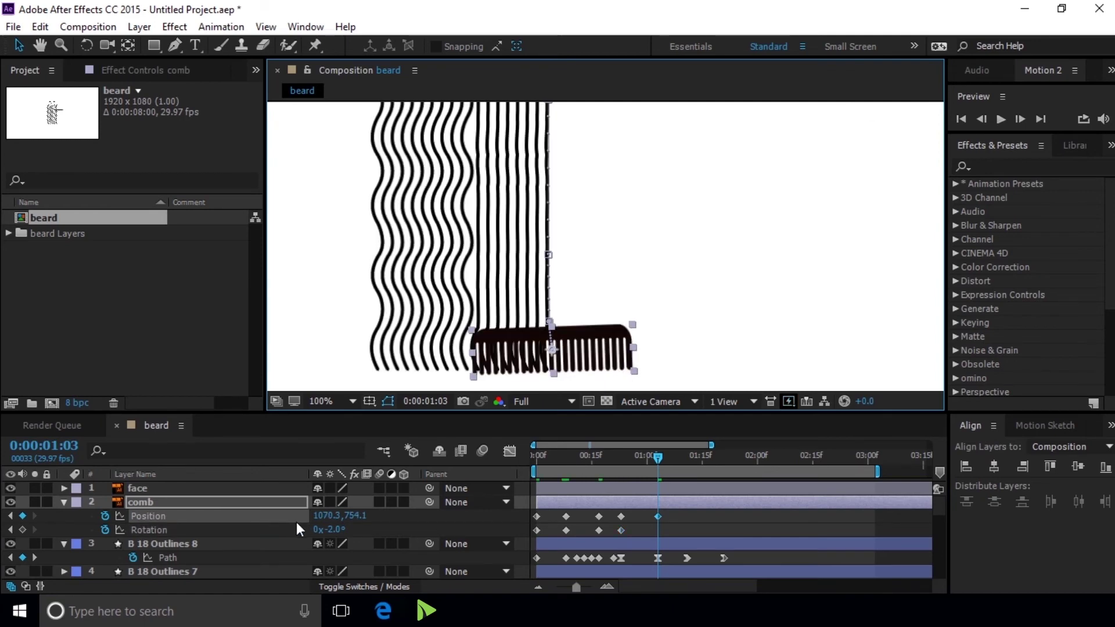
drag(333, 530, 324, 530)
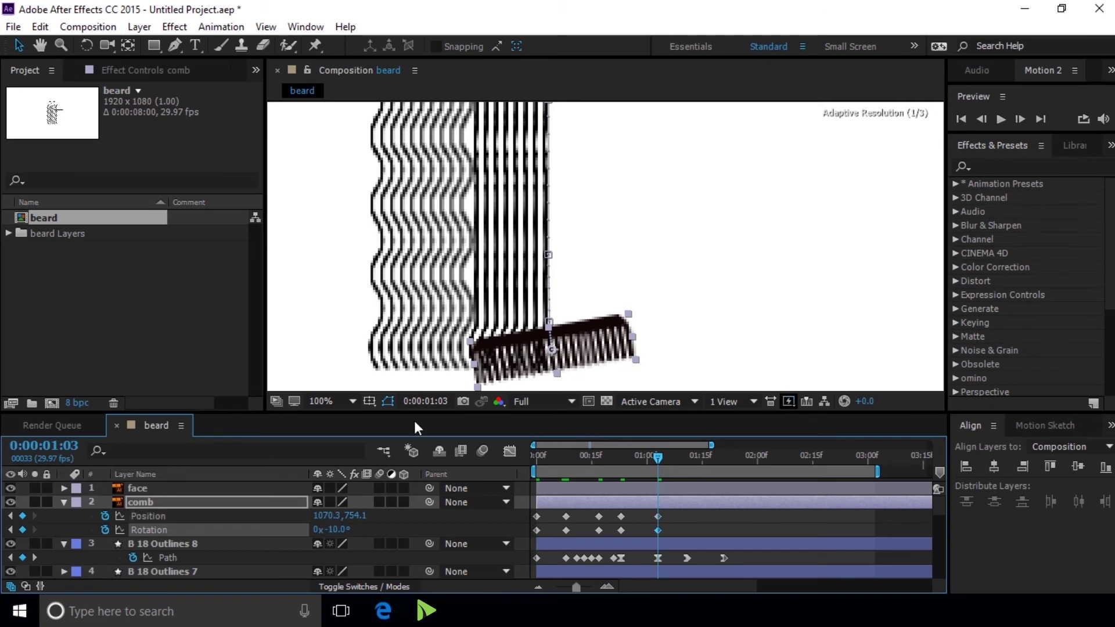
- At 1:11, move the comb down and right off the beard, then rewind to the start
drag(658, 462, 687, 460)
scroll(614, 229, down, 2)
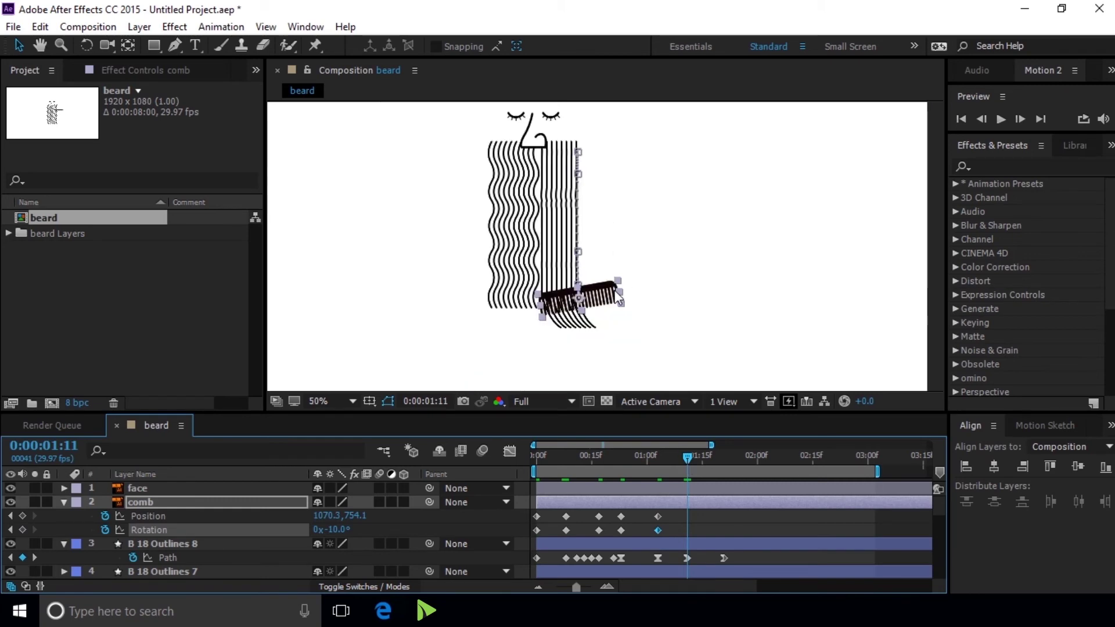
drag(607, 300, 619, 326)
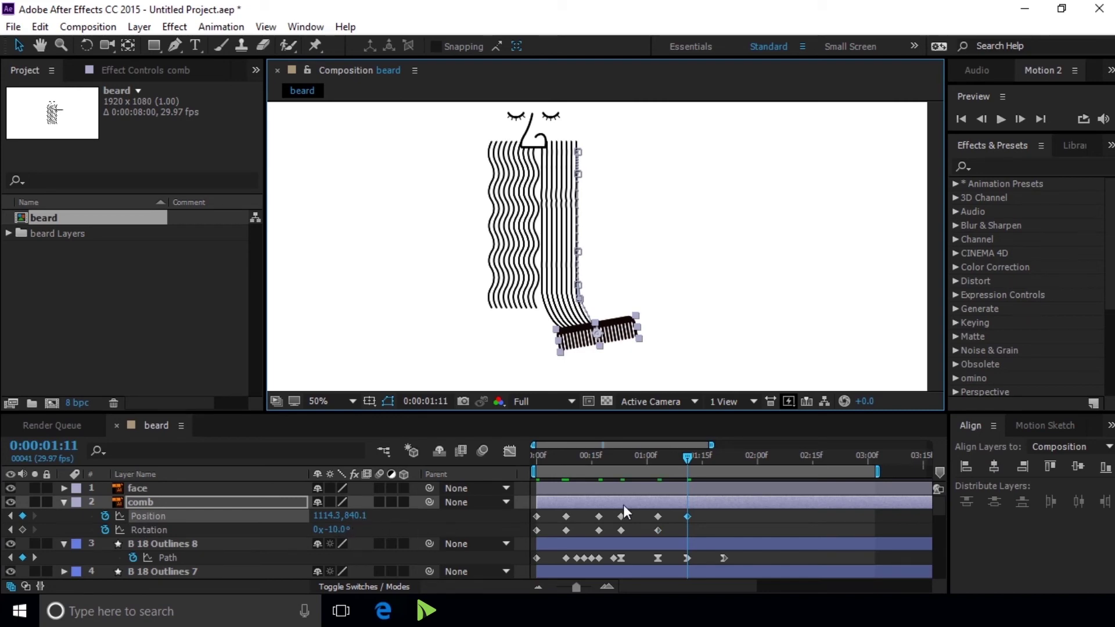
drag(692, 459, 735, 461)
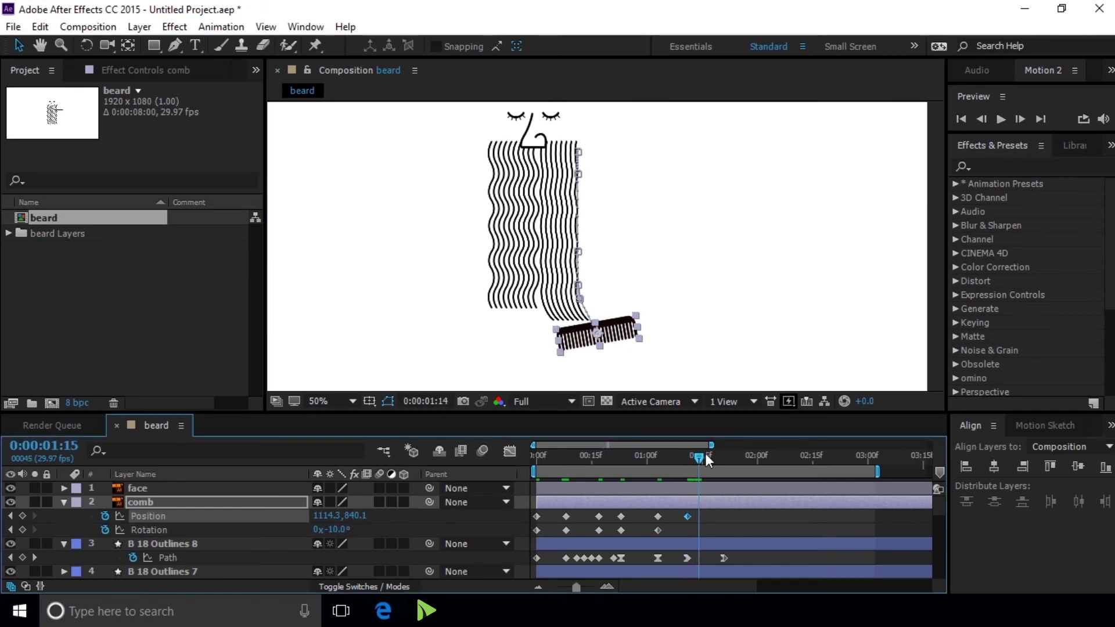
drag(736, 458, 537, 459)
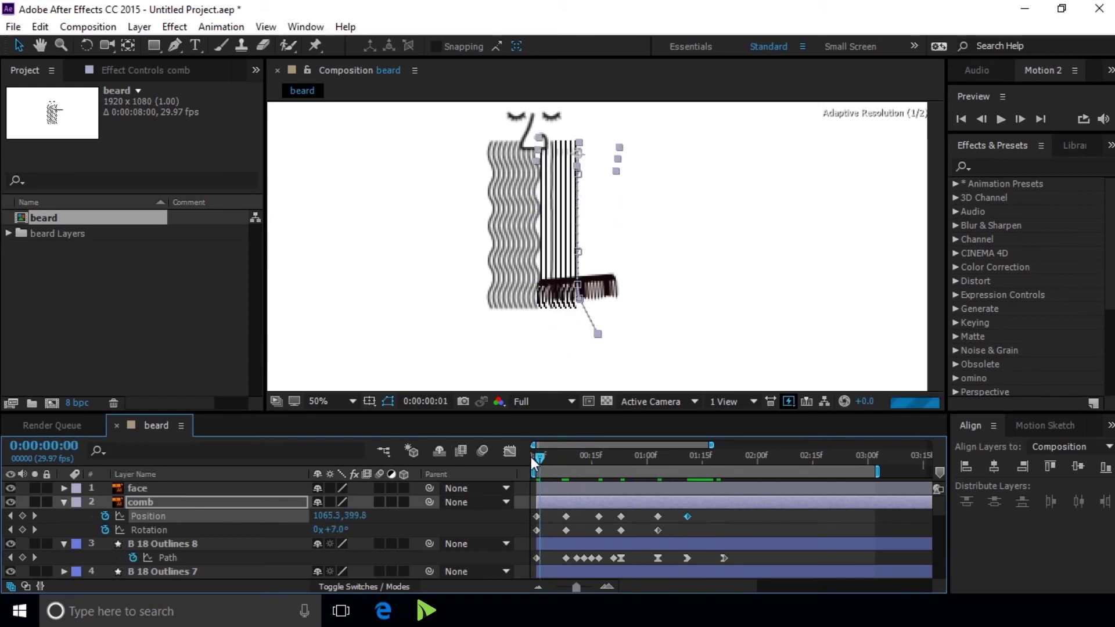
click(1002, 121)
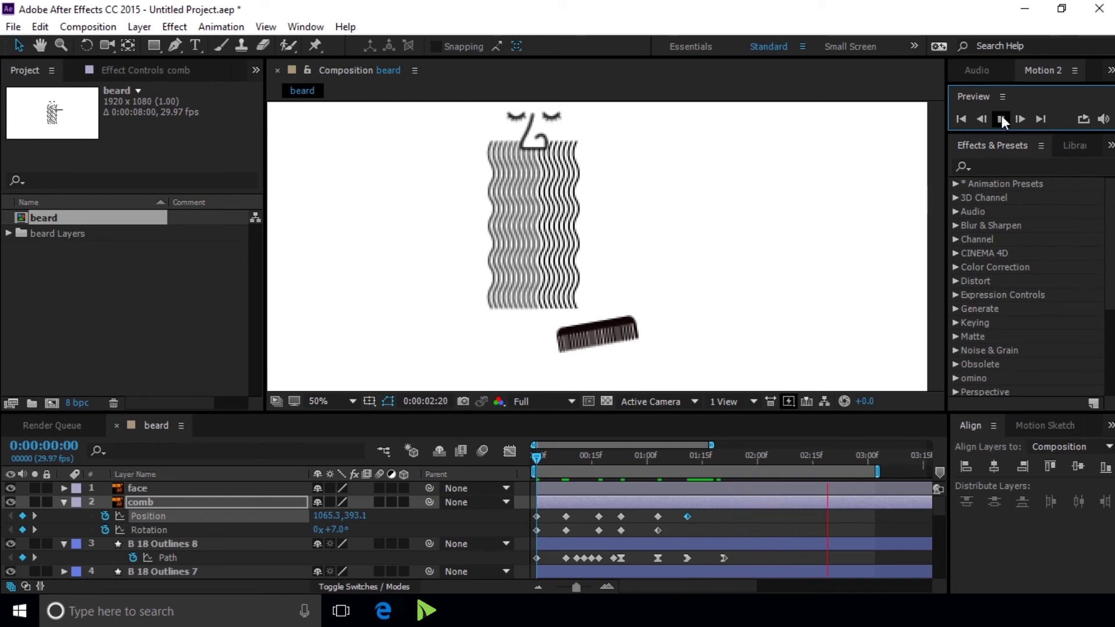
click(848, 479)
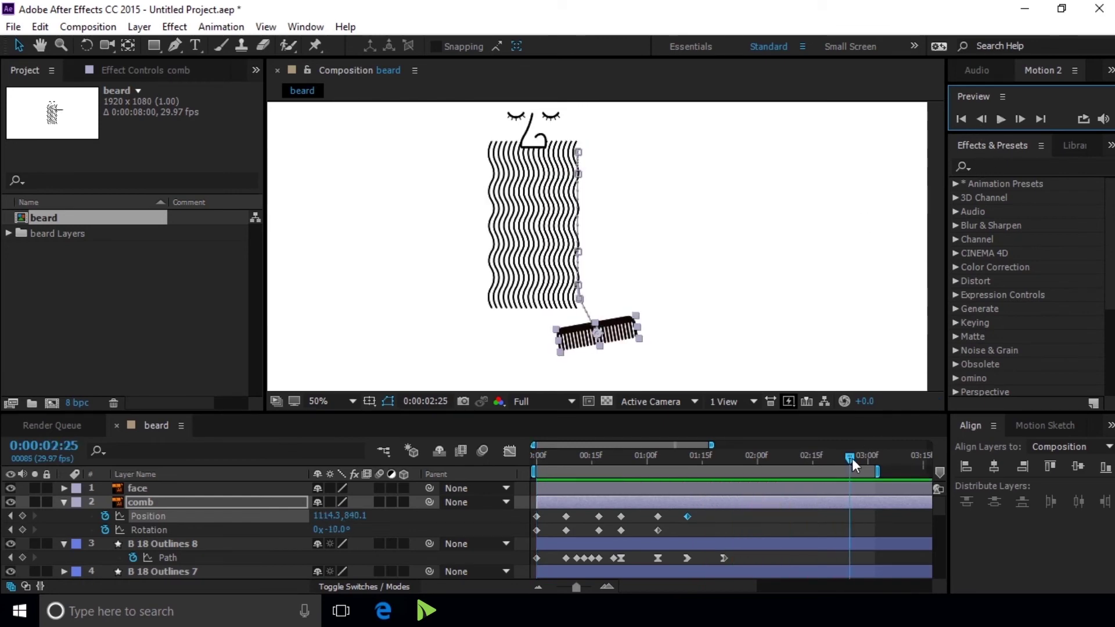
mouse_move(850, 459)
mouse_down()
mouse_move(534, 454)
mouse_move(776, 450)
mouse_up()
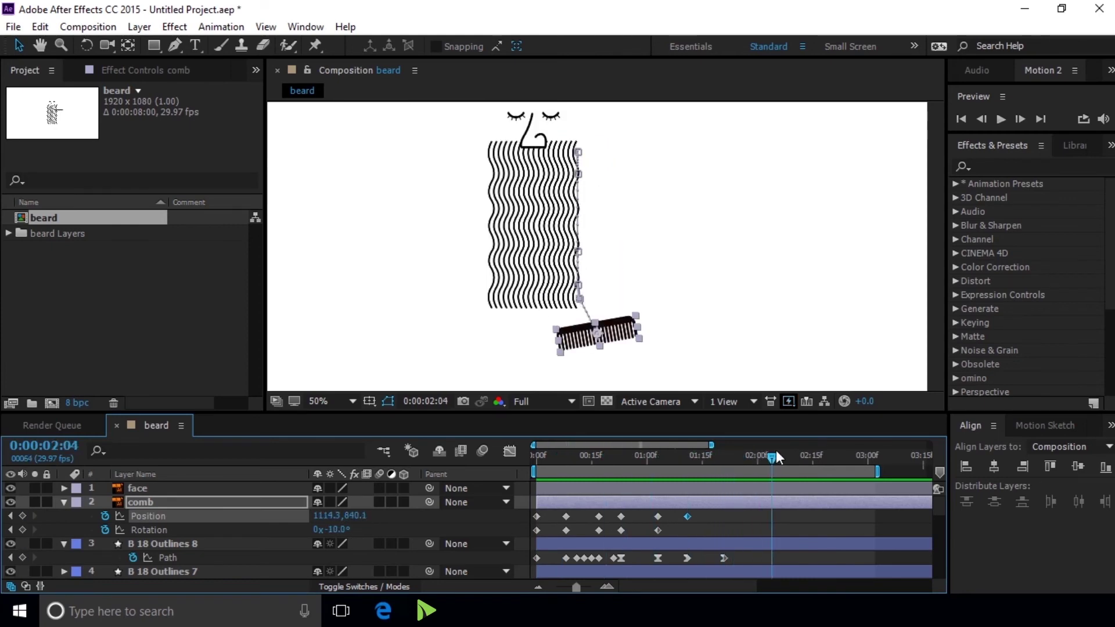
- Add Position and Rotation keyframes at 2:10, then select the comb's starting Position key at 3:02
mouse_move(776, 451)
mouse_down()
mouse_move(726, 451)
mouse_move(797, 454)
mouse_up()
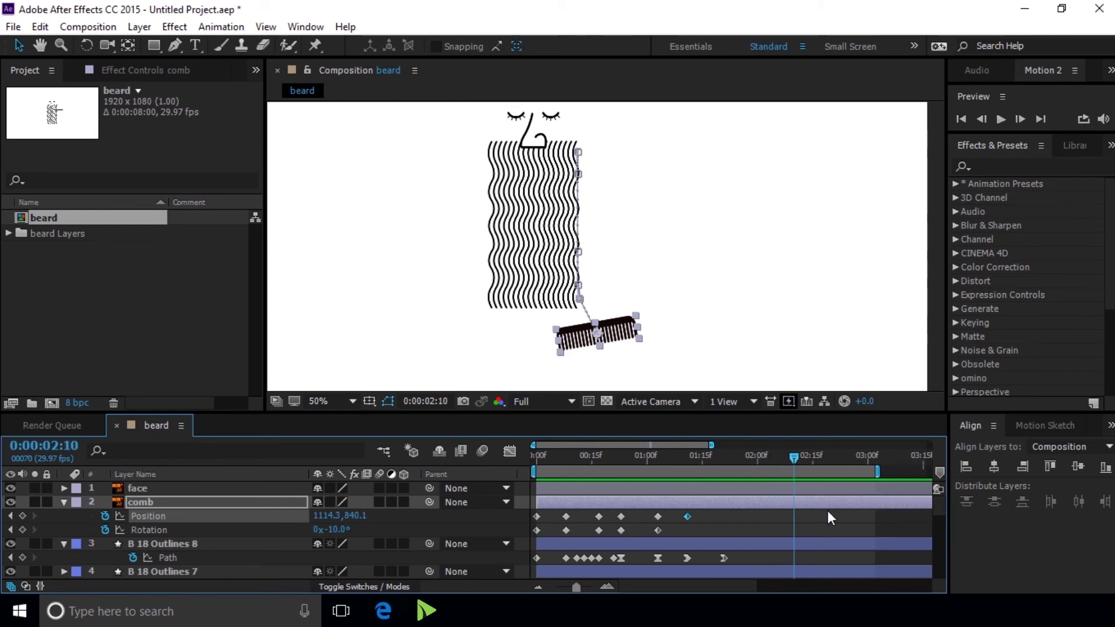
click(21, 516)
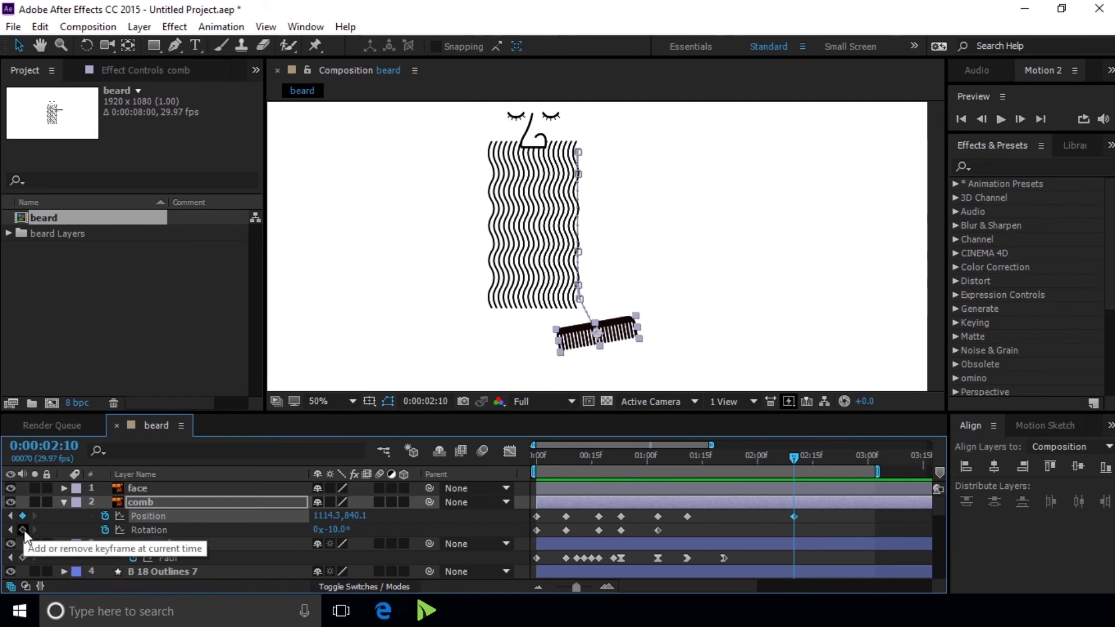
click(23, 530)
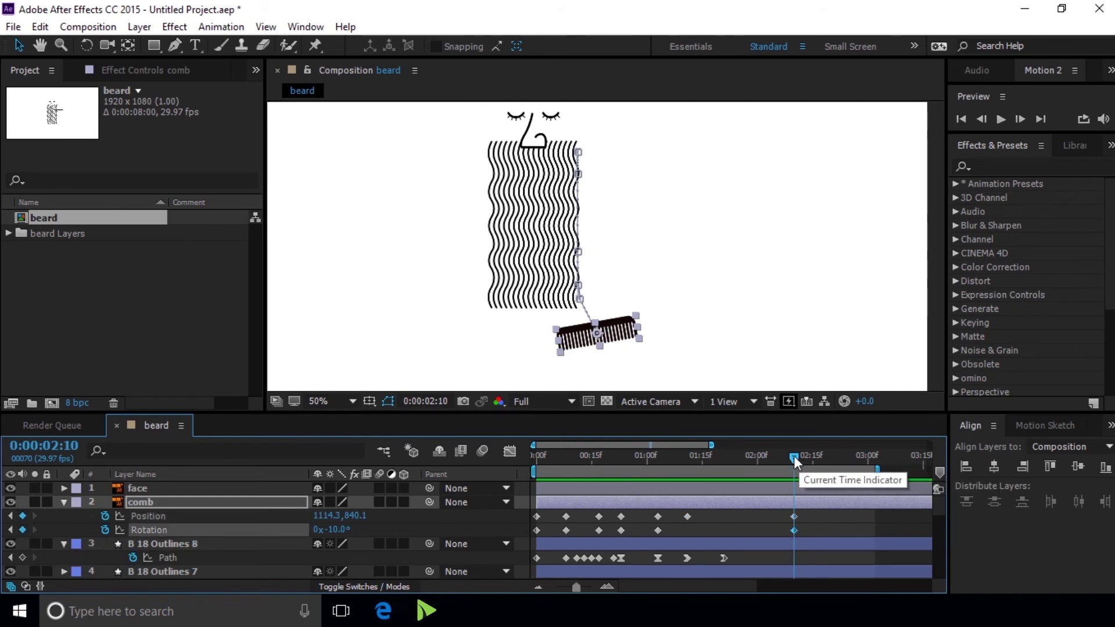
drag(794, 456, 874, 453)
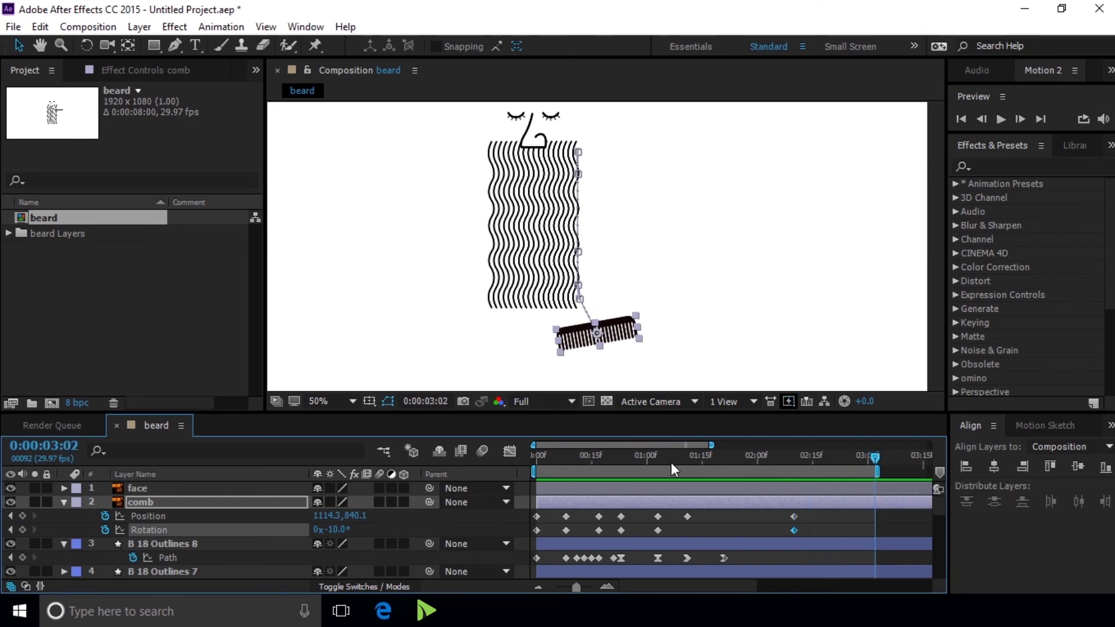
click(537, 516)
- Copy the comb's starting Position and Rotation keyframes and paste them at 3:02
key(ctrl+c)
key(ctrl+v)
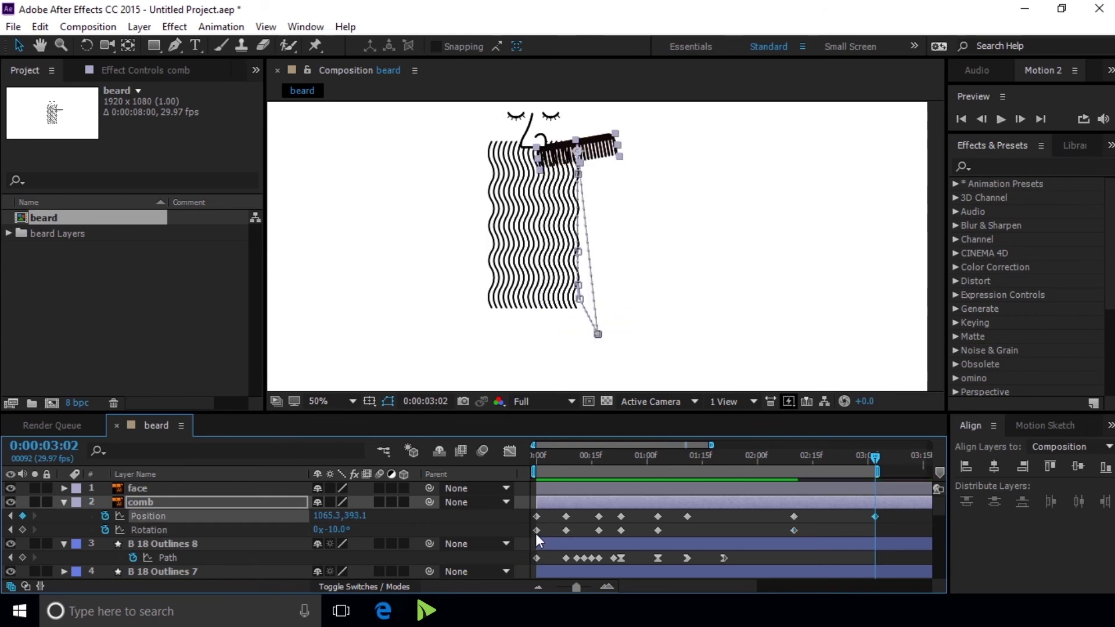
click(535, 531)
key(ctrl+c)
key(ctrl+v)
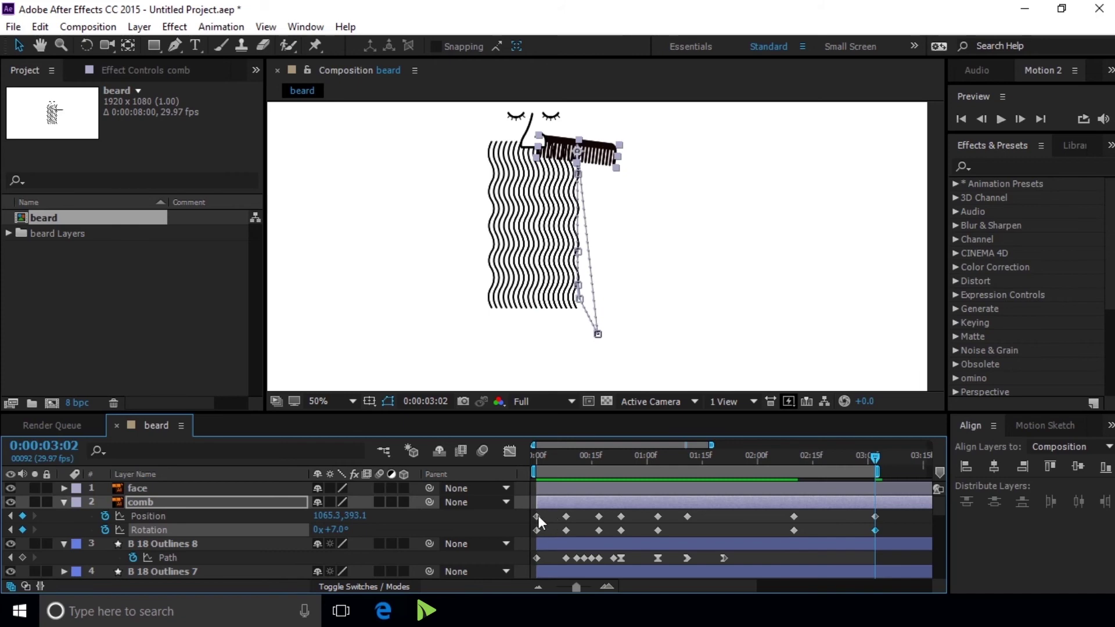
click(537, 517)
click(875, 517)
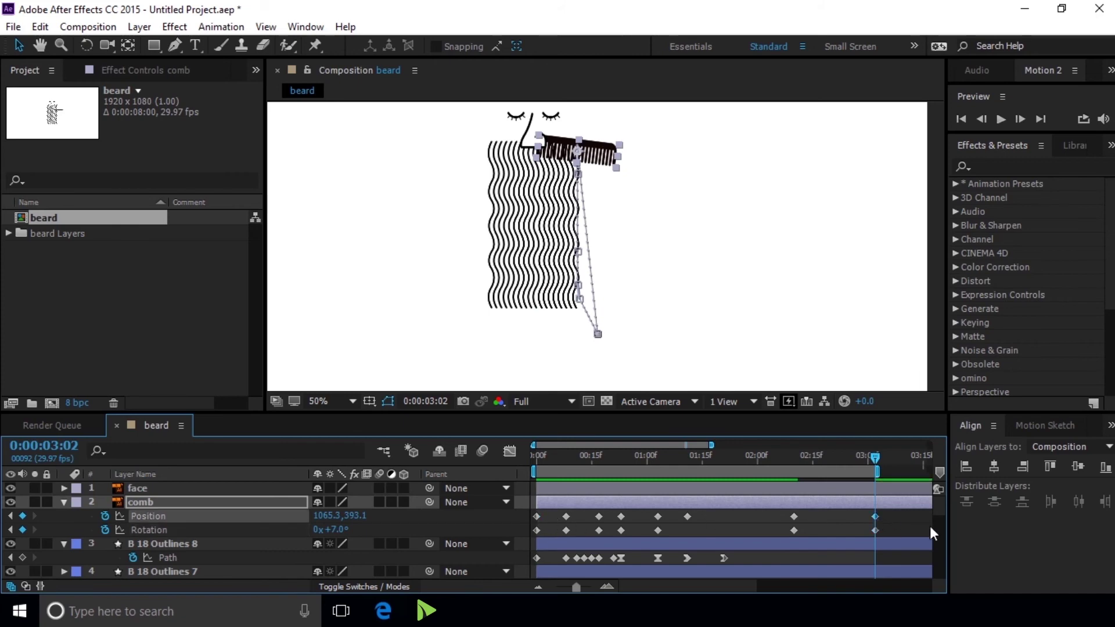
- Bow the comb's return motion path outward with the path-curve tool
key(period)
key(h)
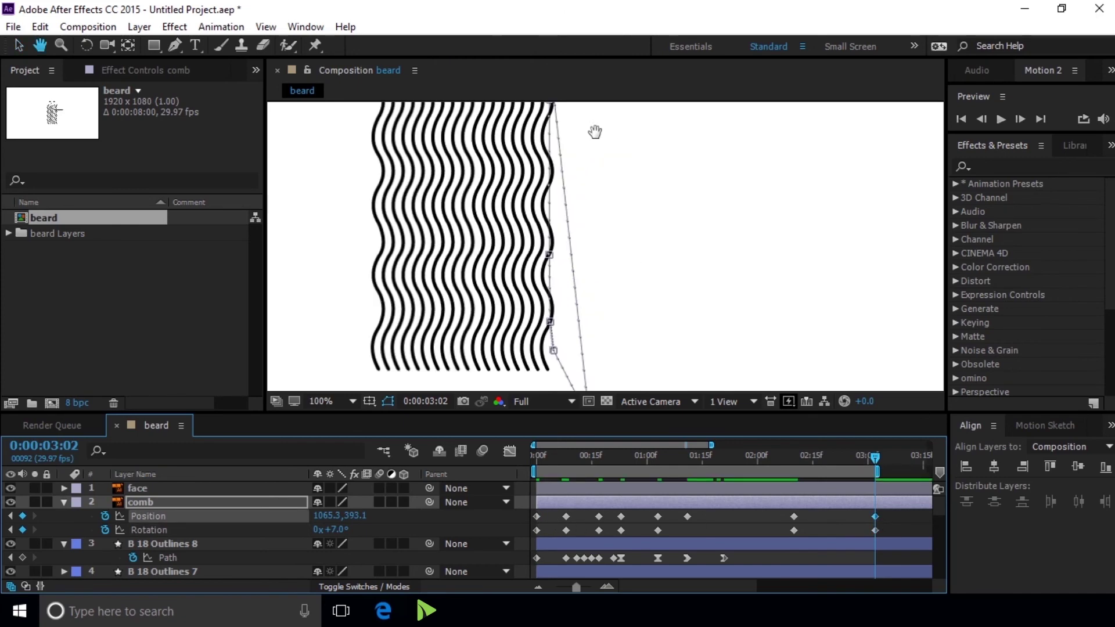
drag(597, 132, 621, 321)
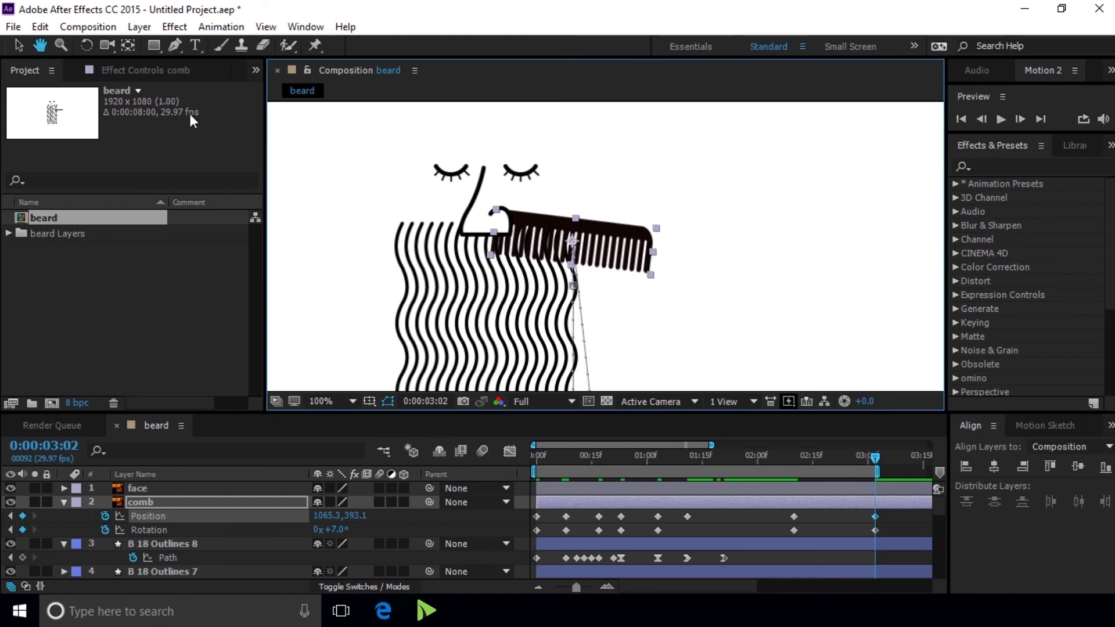
click(173, 46)
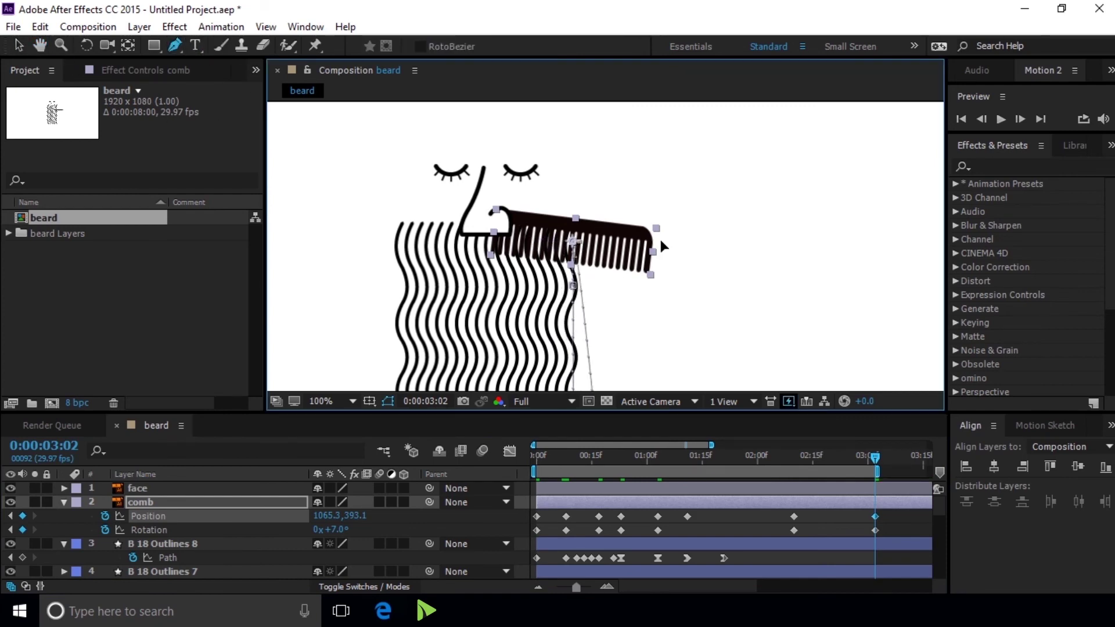
key(comma)
key(comma)
key(comma)
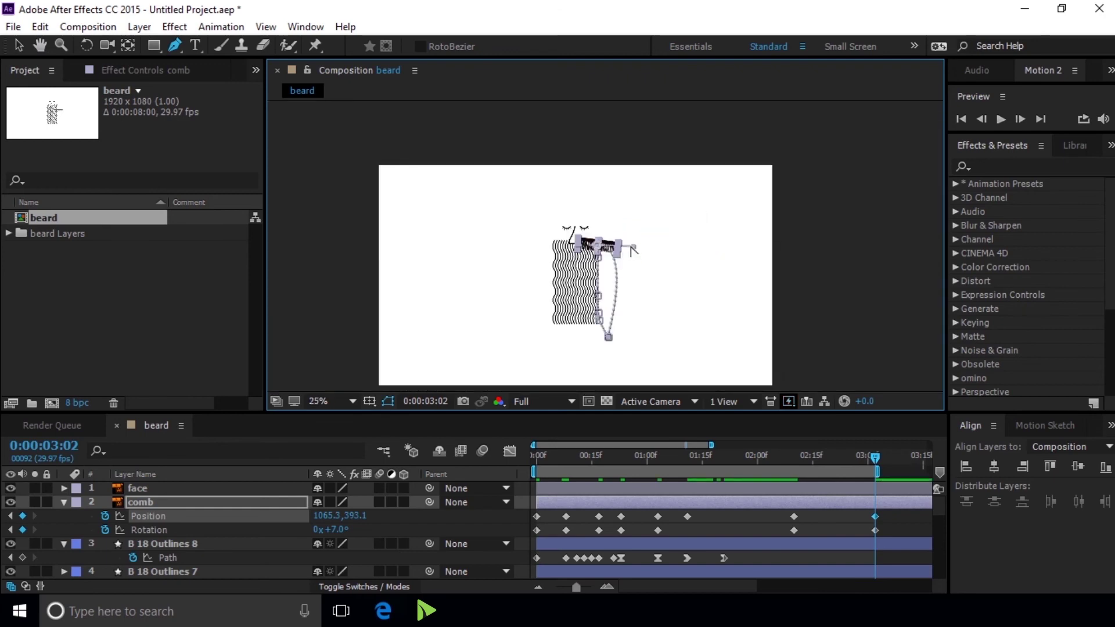
drag(634, 249, 658, 277)
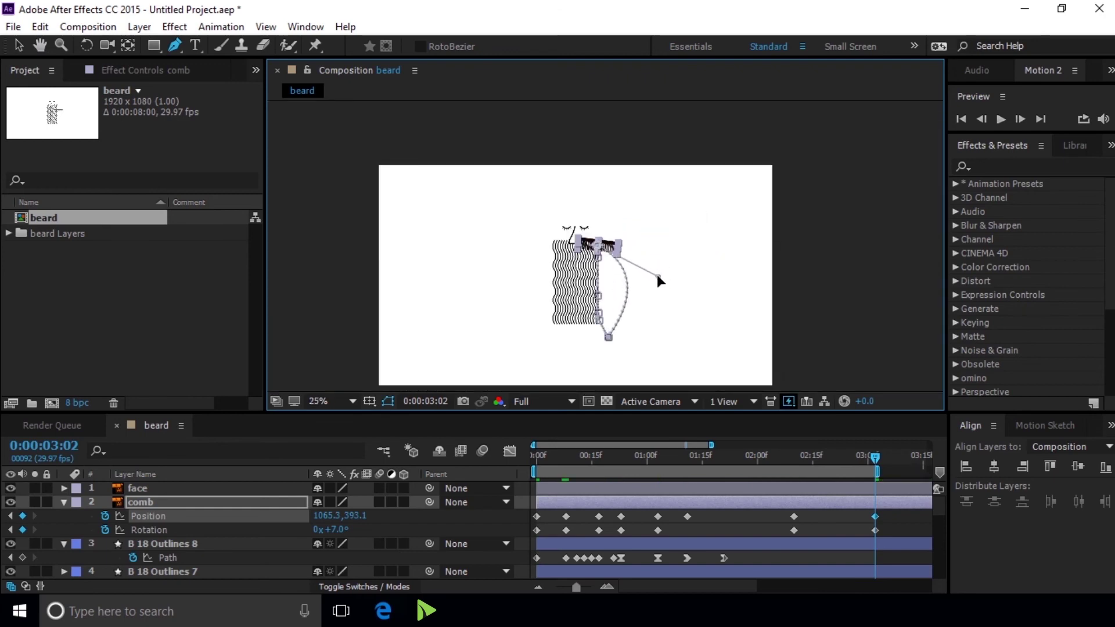
key(period)
key(period)
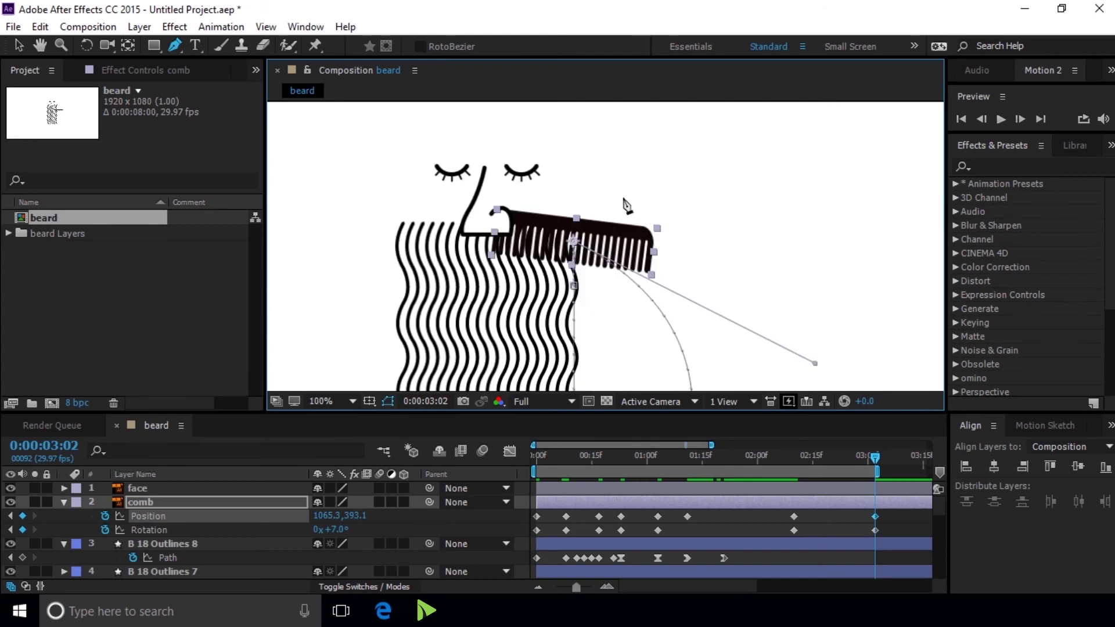
- Deselect the comb to hide its motion path and centre the face and beard in view
click(19, 45)
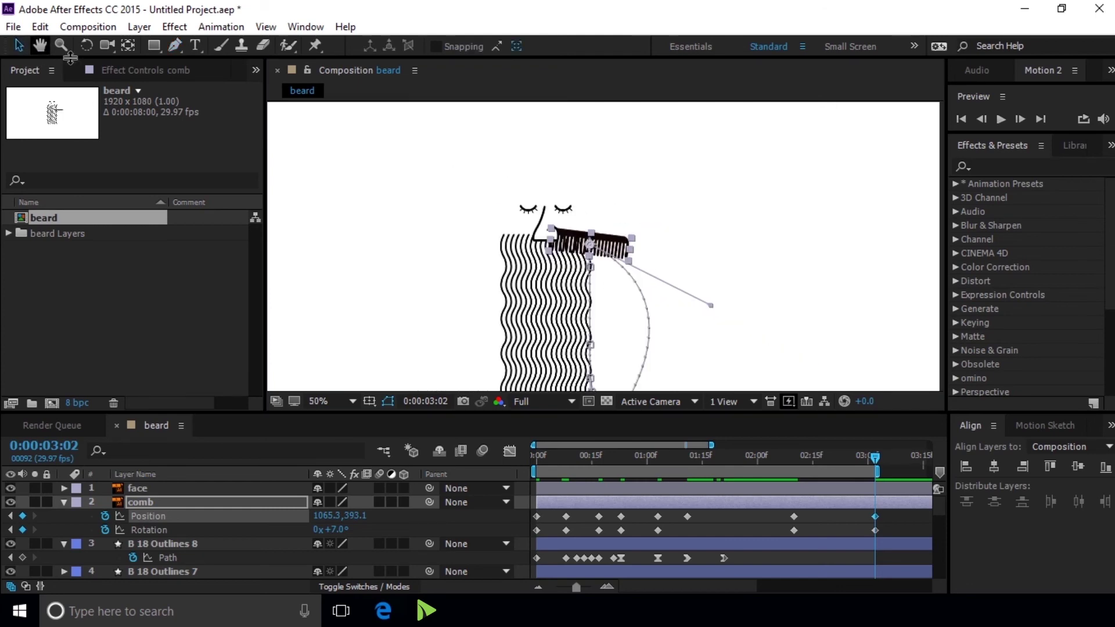
key(comma)
click(778, 252)
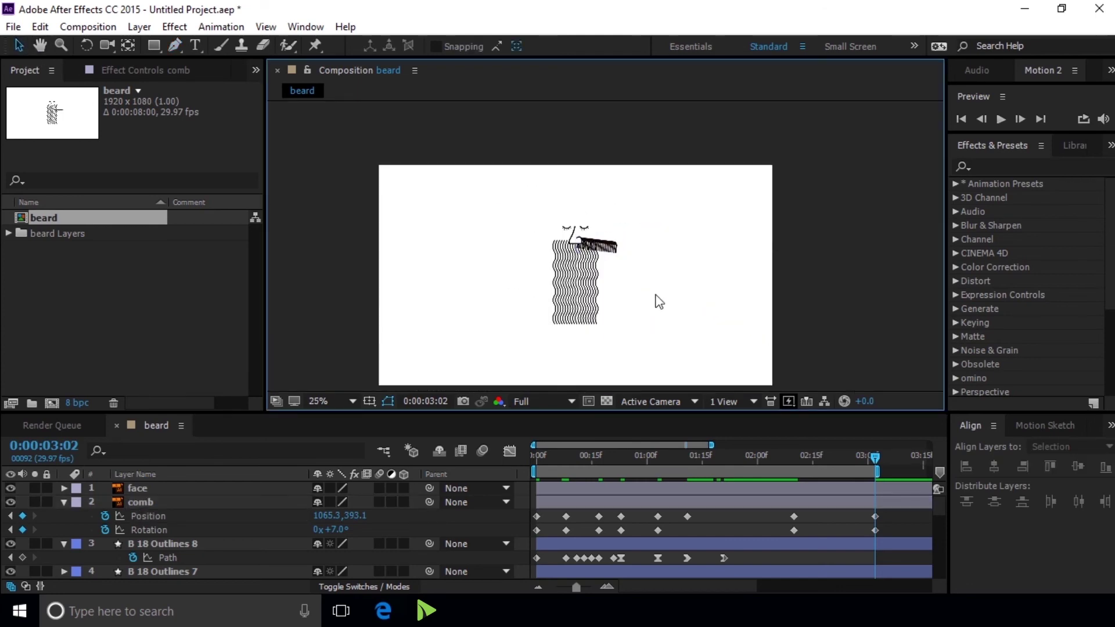
key(period)
drag(657, 296, 666, 251)
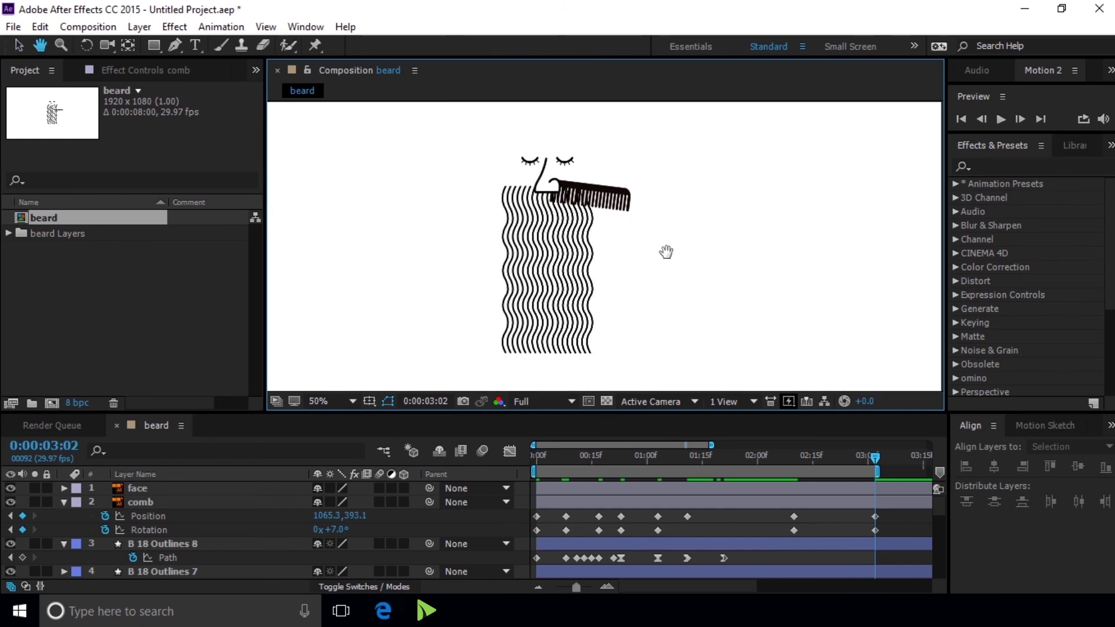
- Rewind to the start and preview the comb animation
key(v)
click(961, 120)
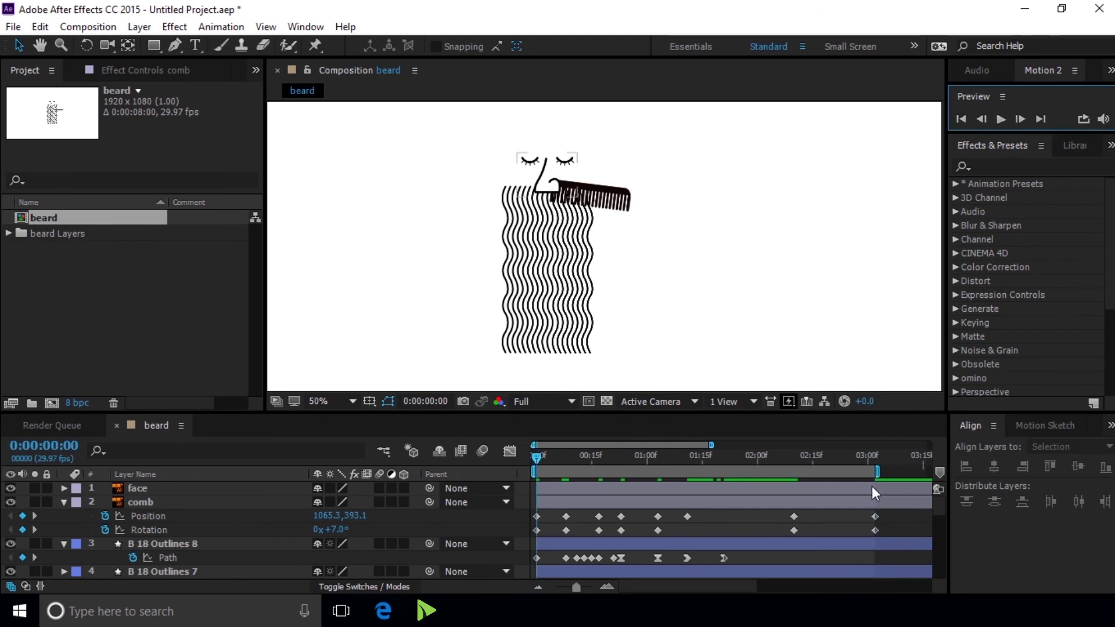
drag(876, 472, 906, 471)
key(ctrl+z)
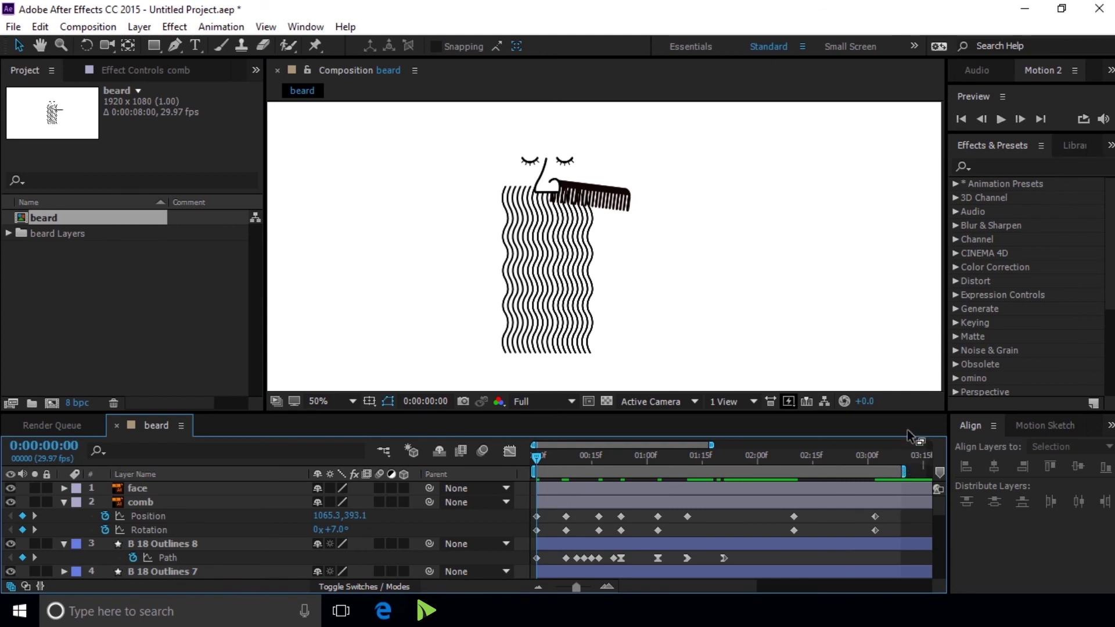
click(983, 124)
click(1000, 119)
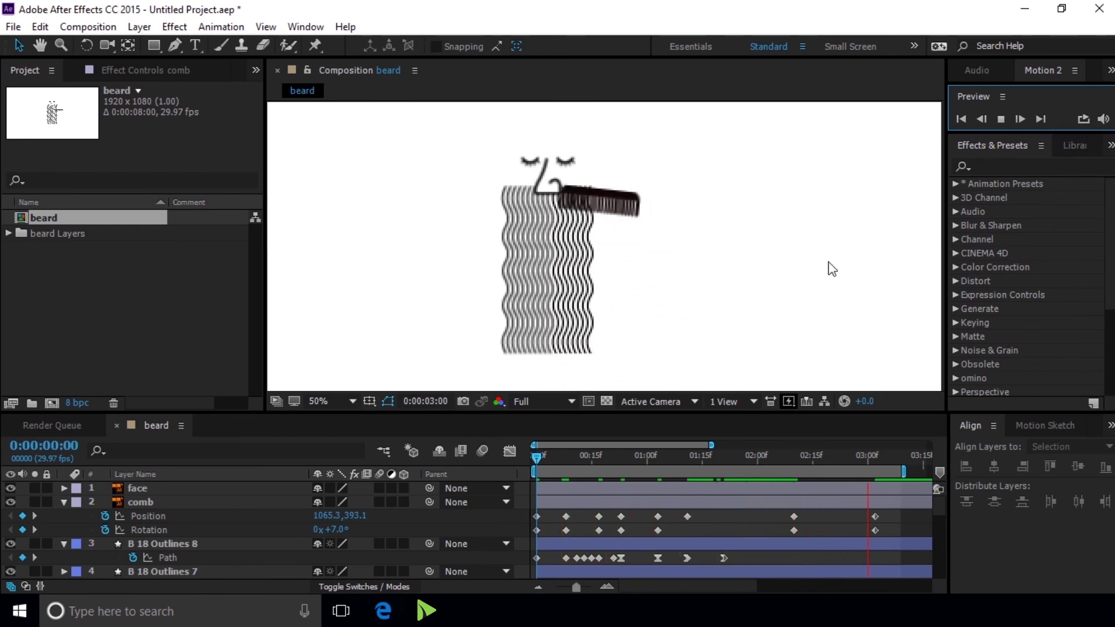
click(1002, 118)
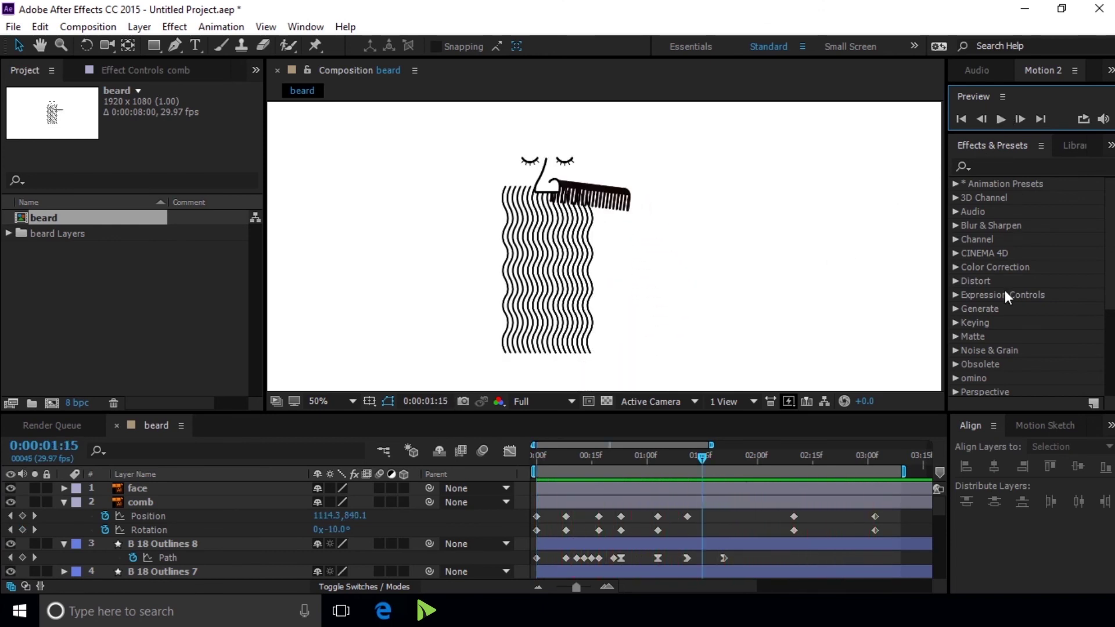
- Extend the work area to 4 seconds, move the final comb keyframes later, and replay
drag(807, 511, 780, 531)
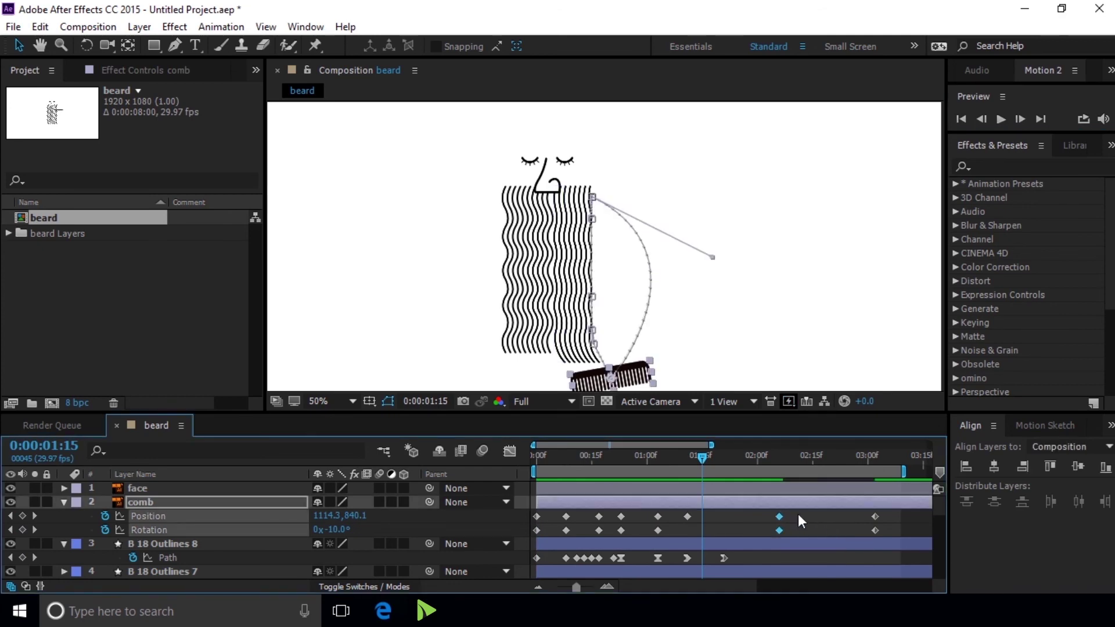
key(minus)
drag(831, 474, 892, 481)
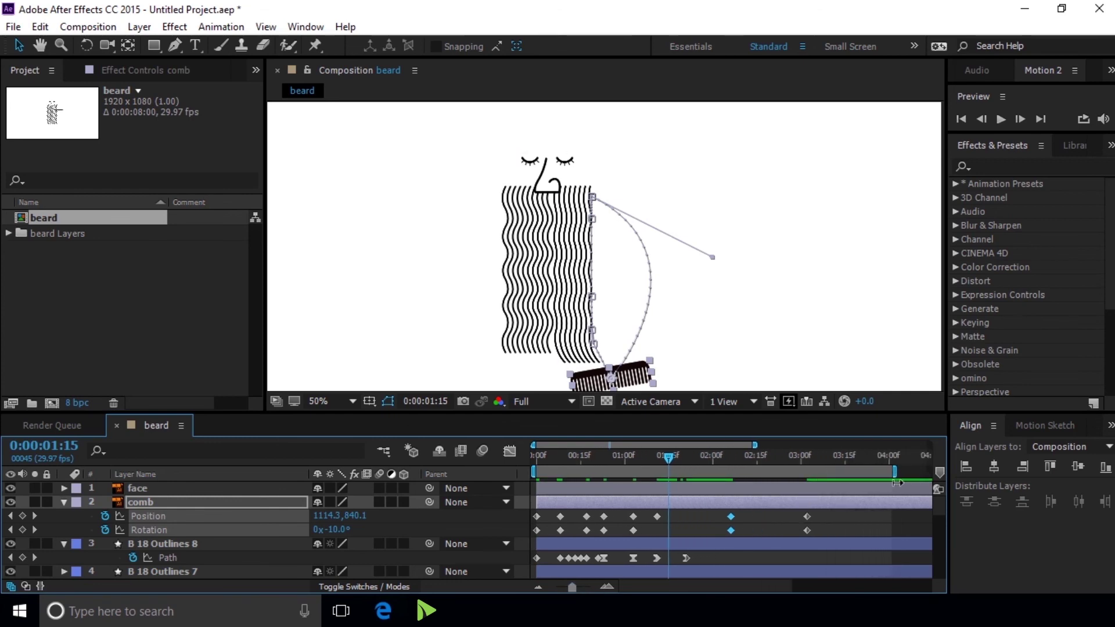
mouse_move(828, 515)
mouse_down()
mouse_move(800, 536)
mouse_move(840, 529)
mouse_up()
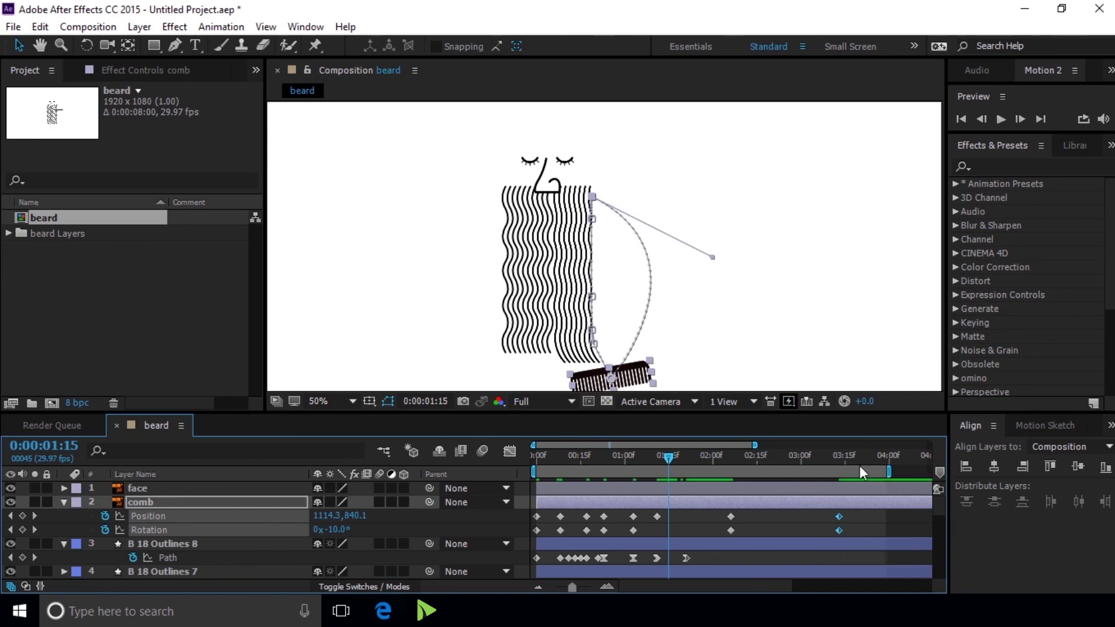
click(965, 120)
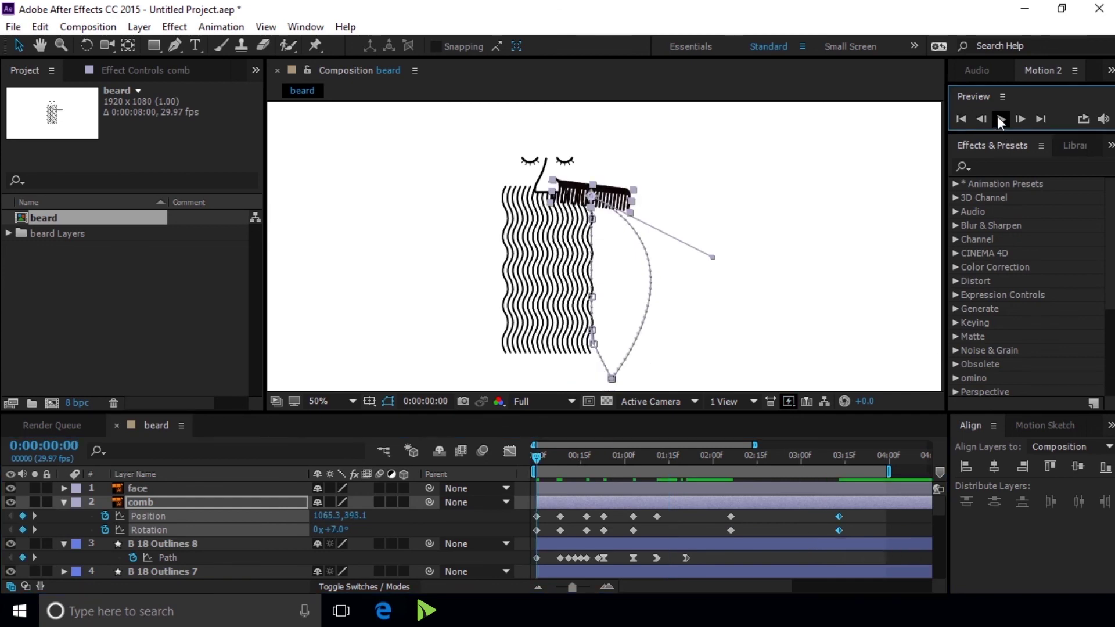
click(1001, 119)
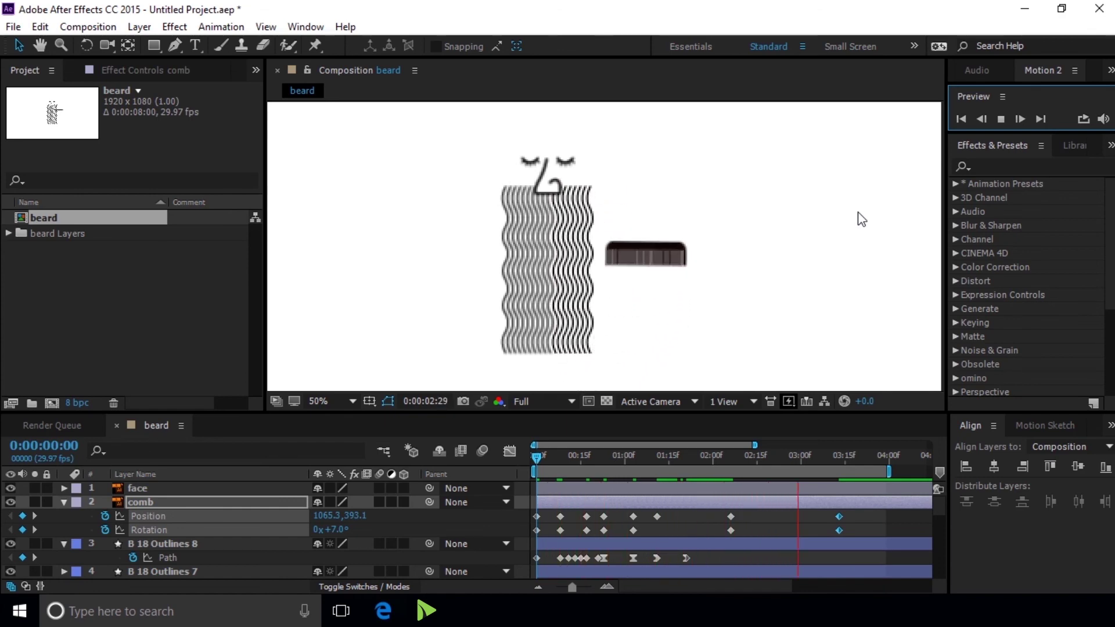
key(space)
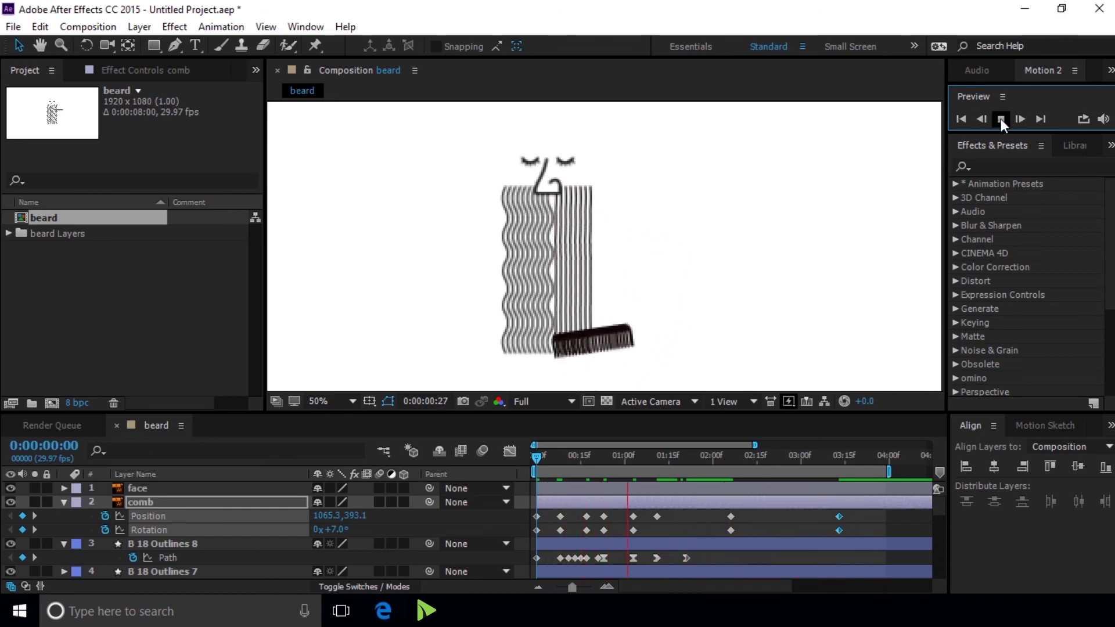
- Stop playback and tilt the comb to -21° at 1:11
click(1002, 119)
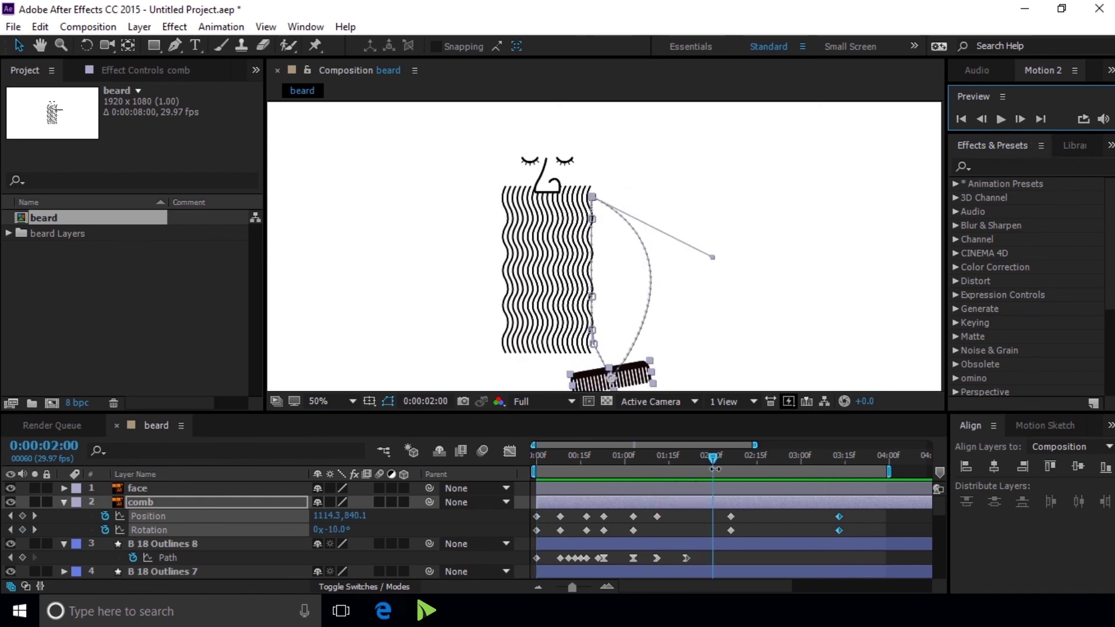
drag(716, 456, 641, 457)
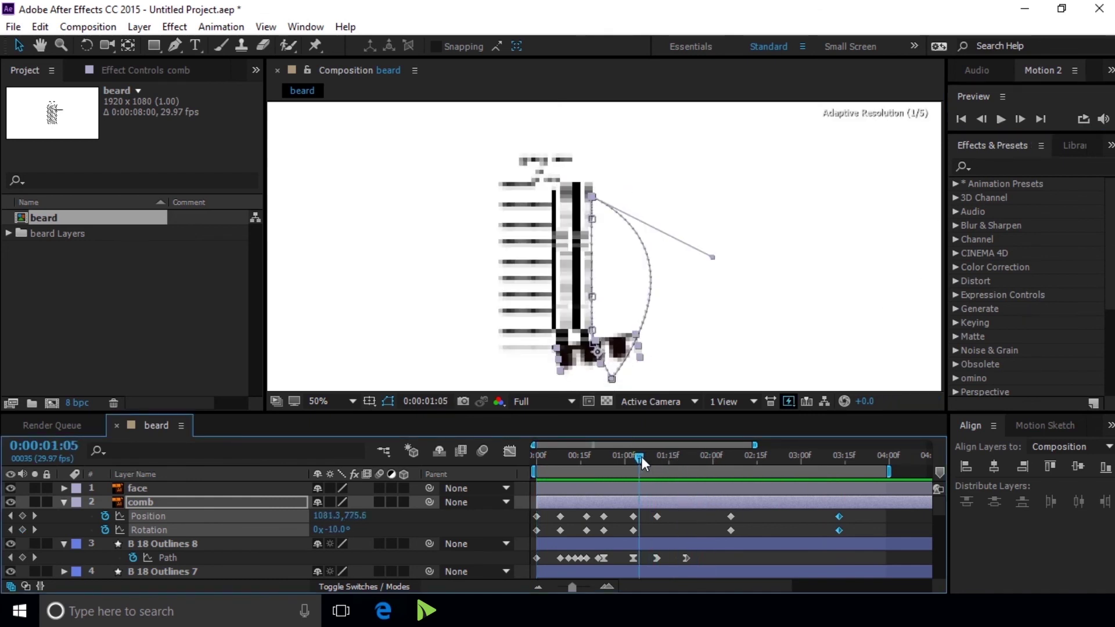
click(728, 332)
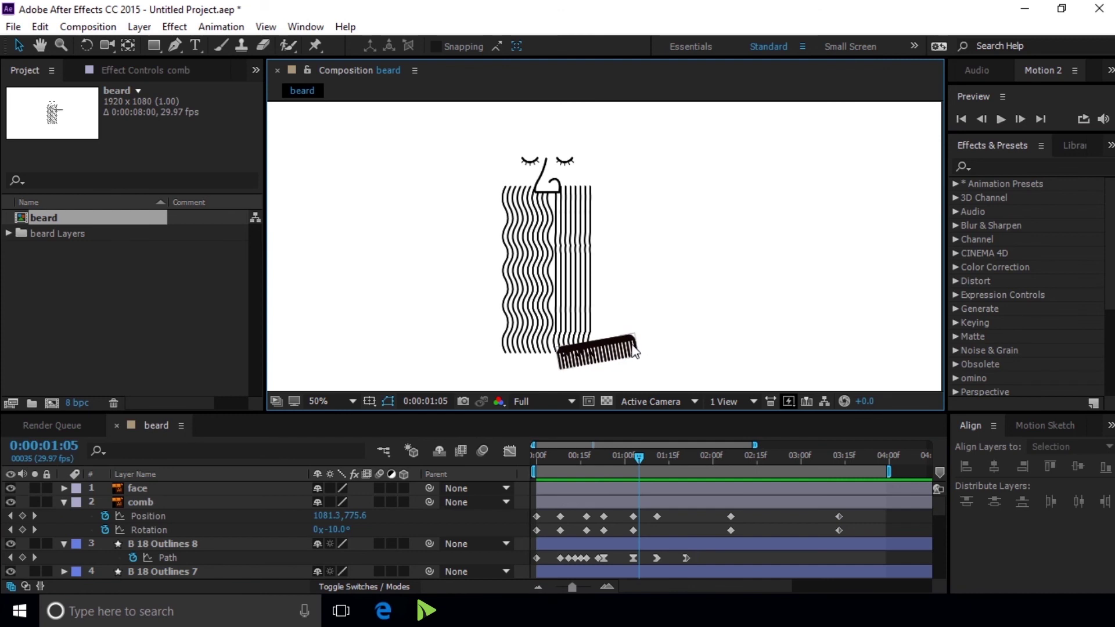
drag(639, 456, 633, 457)
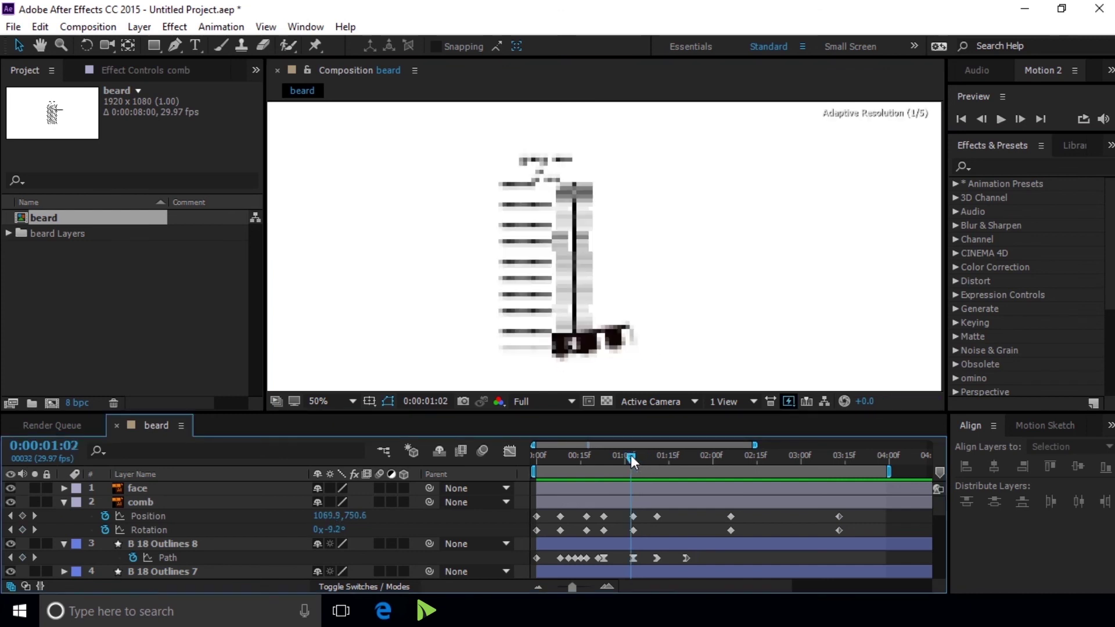
drag(635, 454, 657, 455)
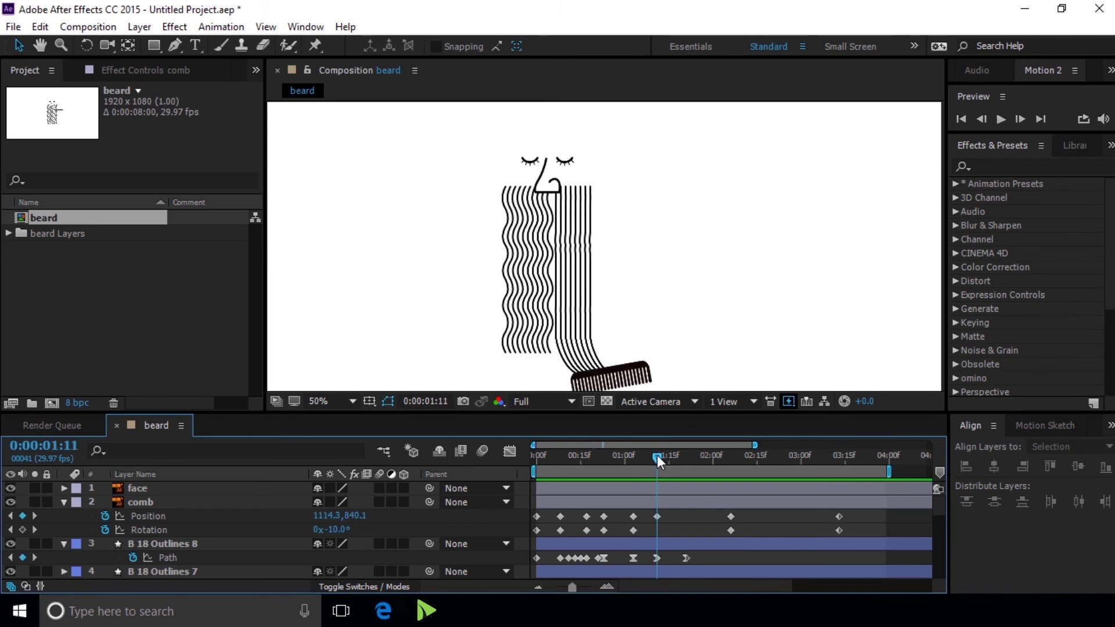
click(323, 549)
drag(335, 529, 332, 529)
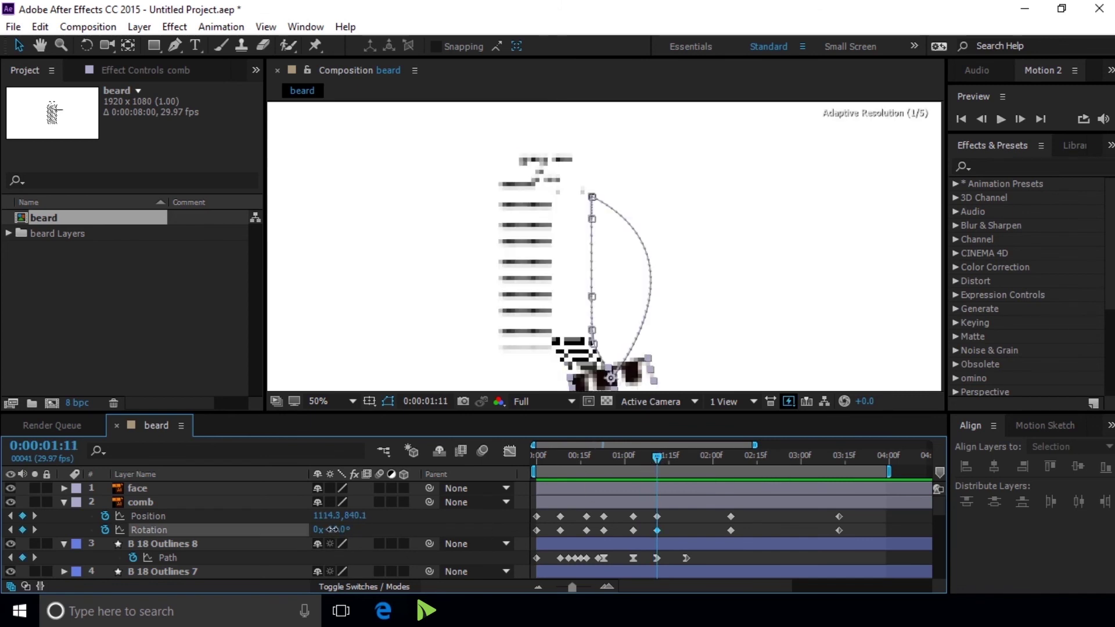
drag(330, 529, 327, 528)
- Replace the 2:06 Rotation keyframe with a copy of the -21° key, then replay from the start
click(419, 502)
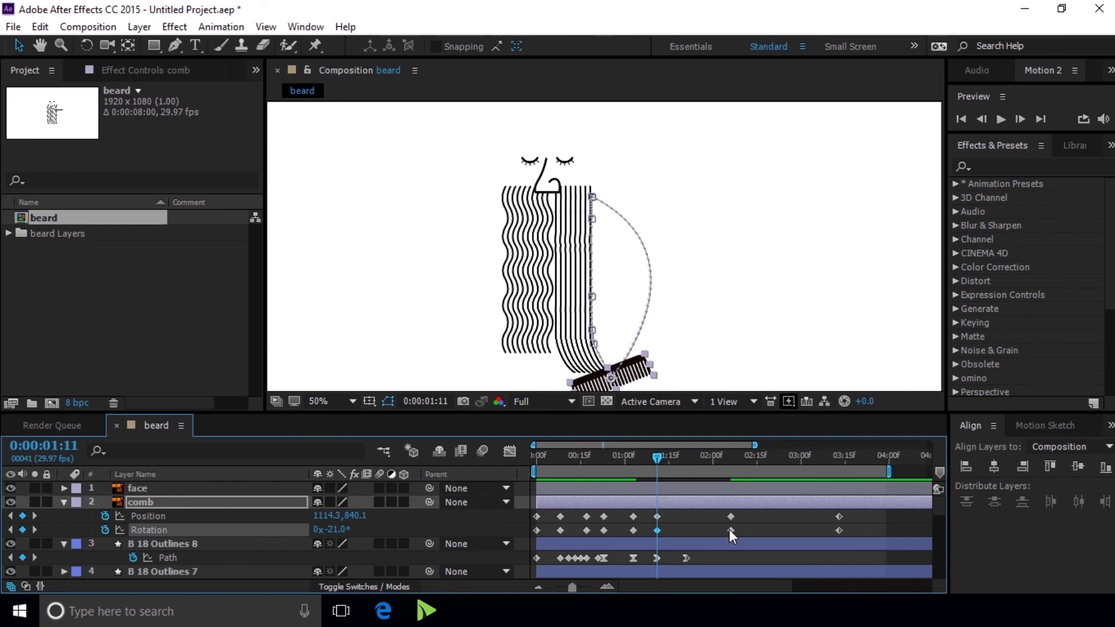
drag(661, 455, 732, 468)
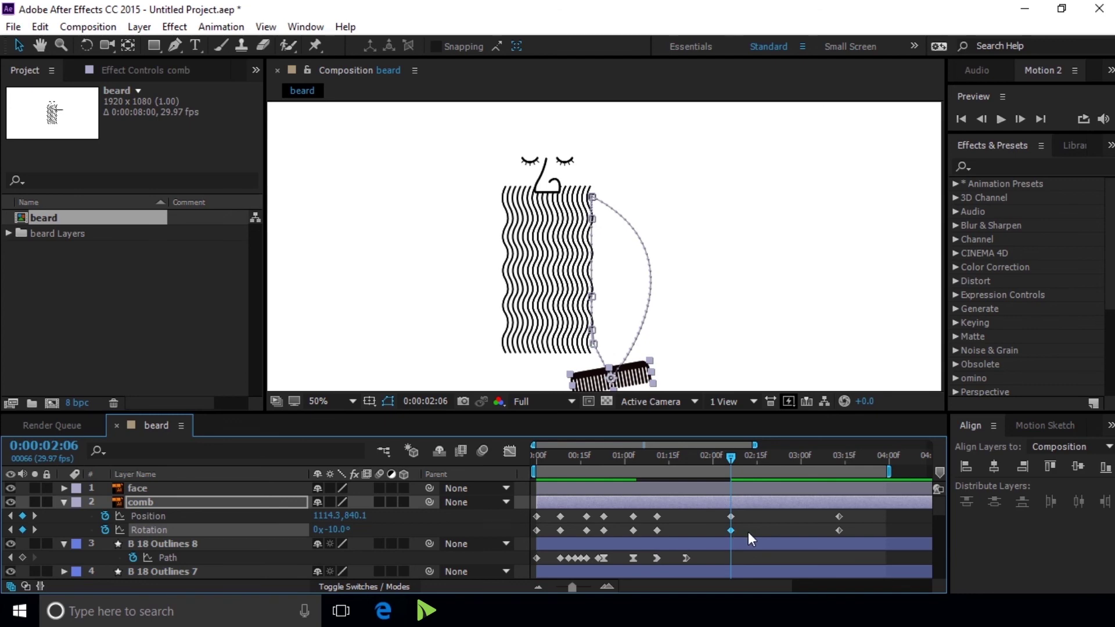
key(Delete)
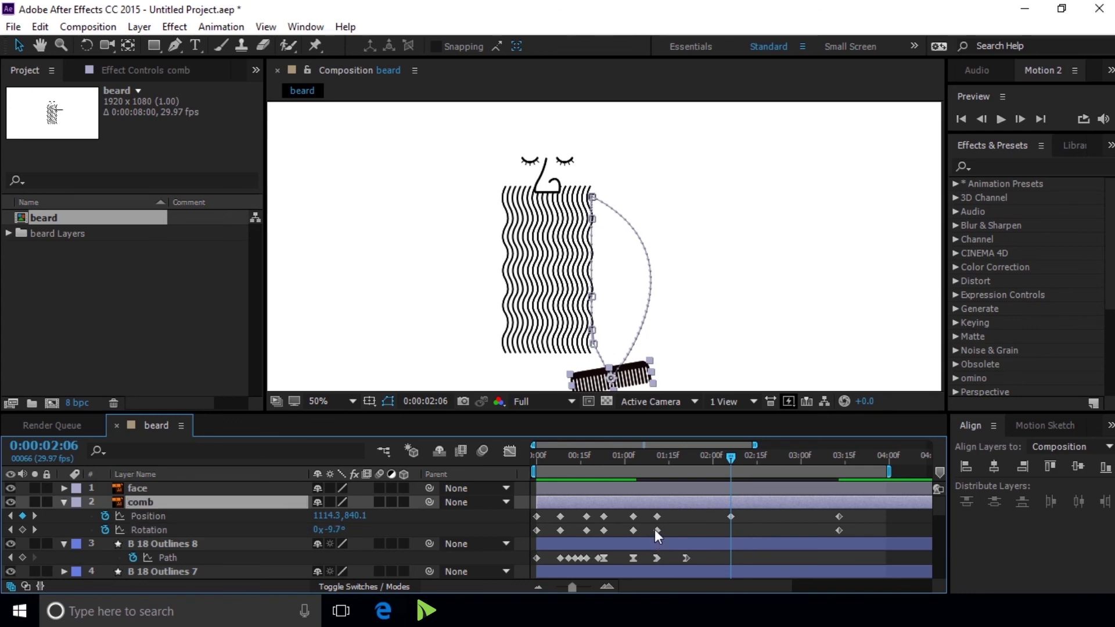
click(657, 530)
key(ctrl+c)
key(ctrl+v)
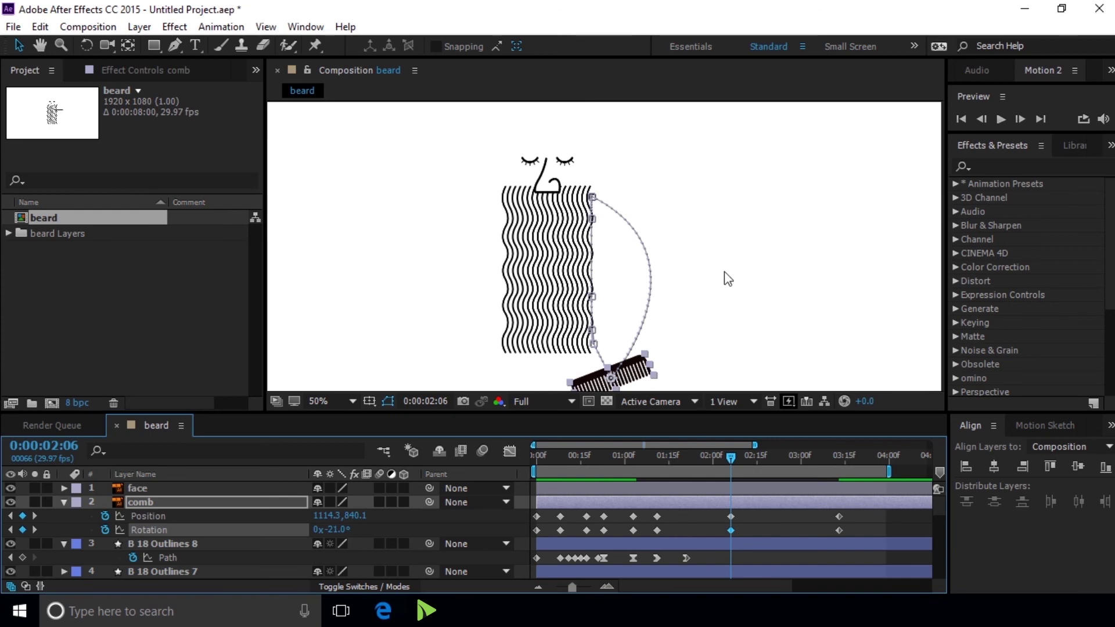
click(800, 245)
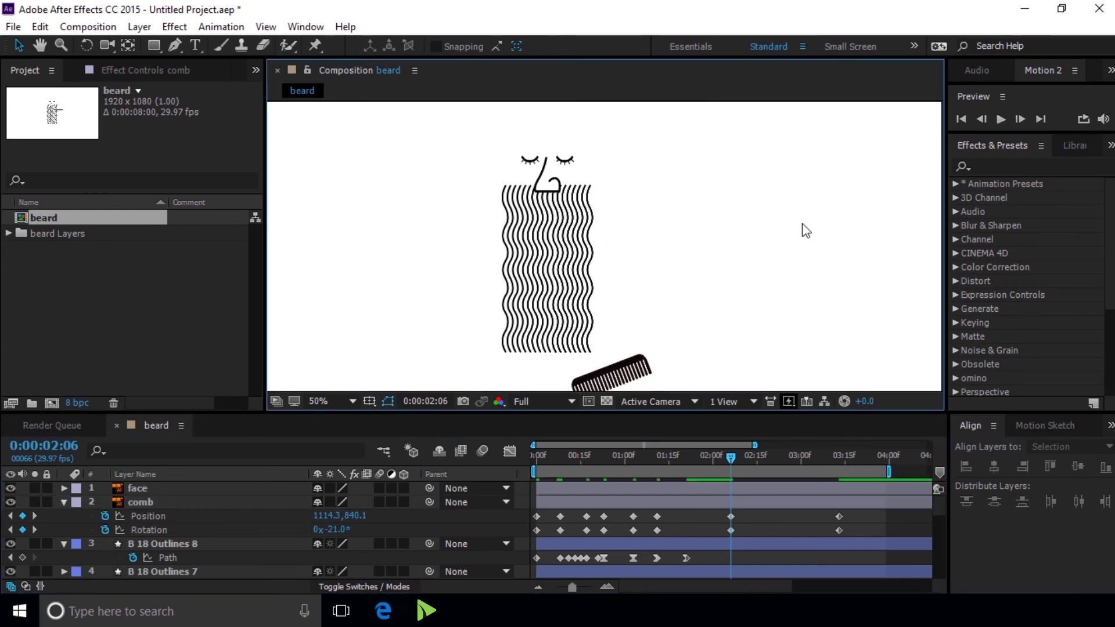
click(961, 118)
click(1000, 119)
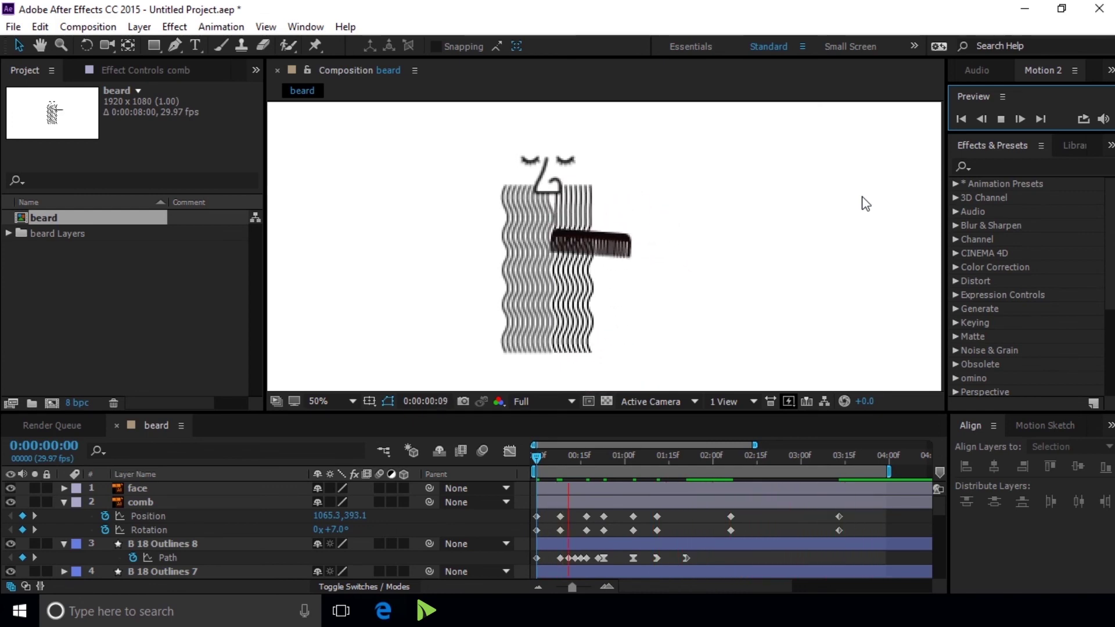
scroll(829, 202, down, 1)
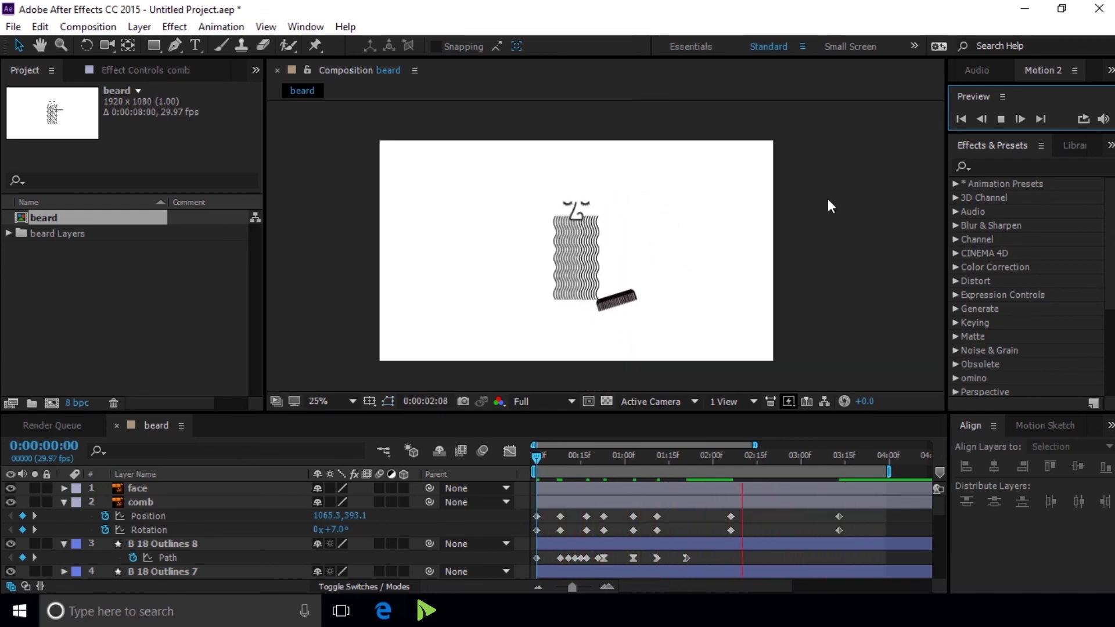